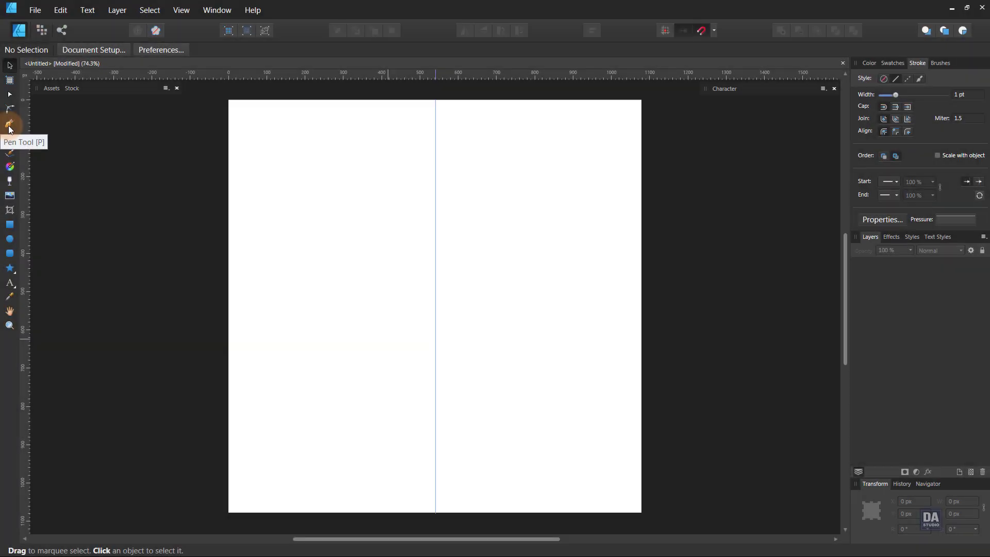
Select the Pen Tool to draw freeform curves node by node
click(9, 124)
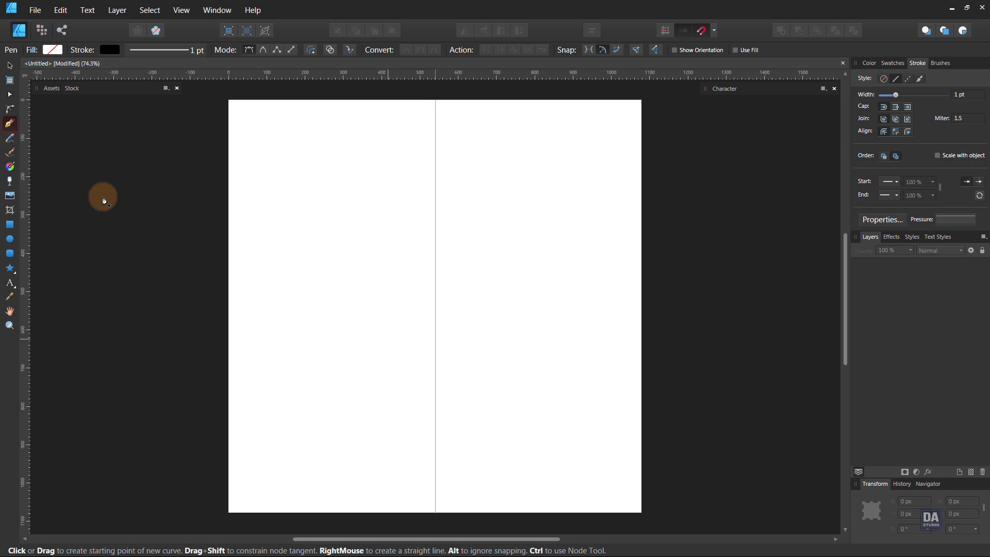
Draw the lower left side of the shield from the bottom guide point up through an inward notch
click(436, 358)
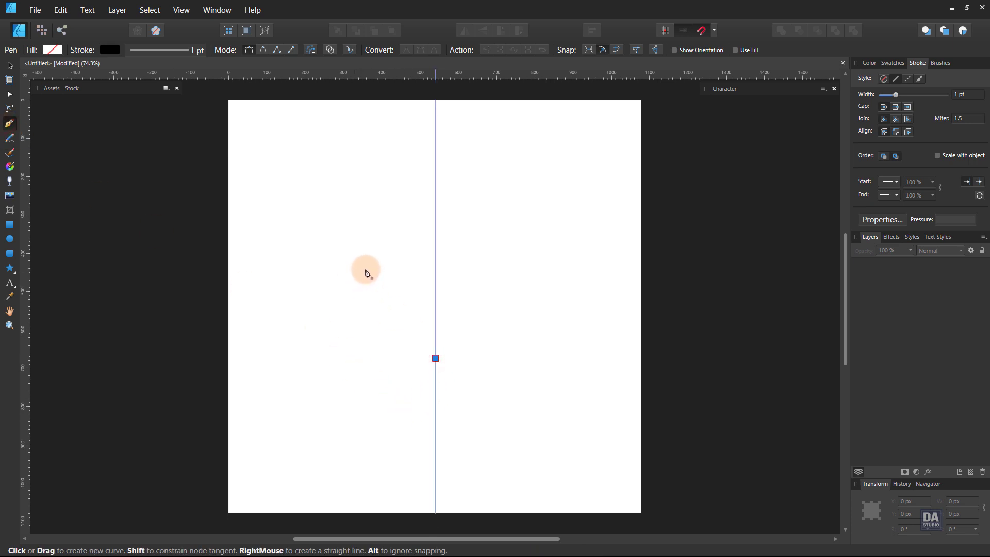
drag(364, 271, 364, 210)
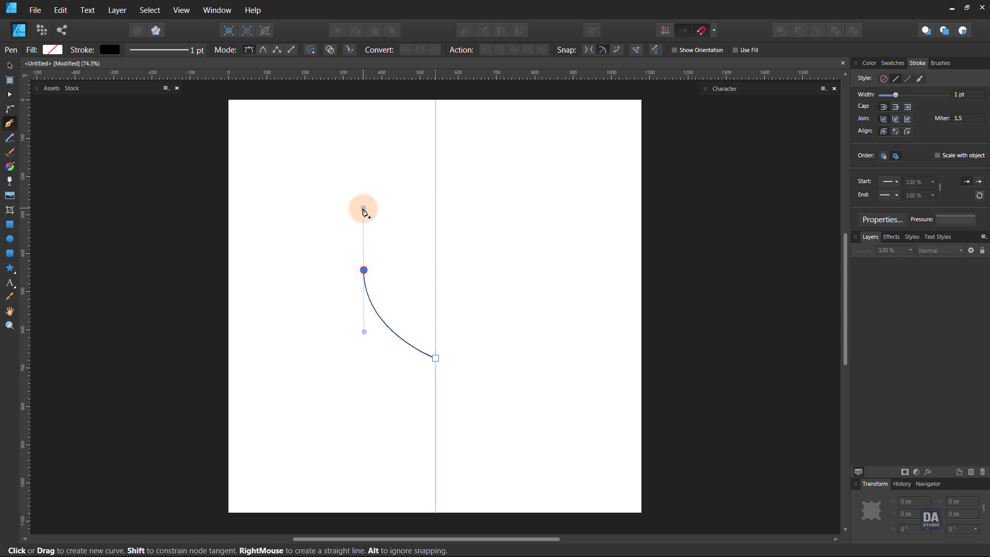
drag(363, 209, 364, 210)
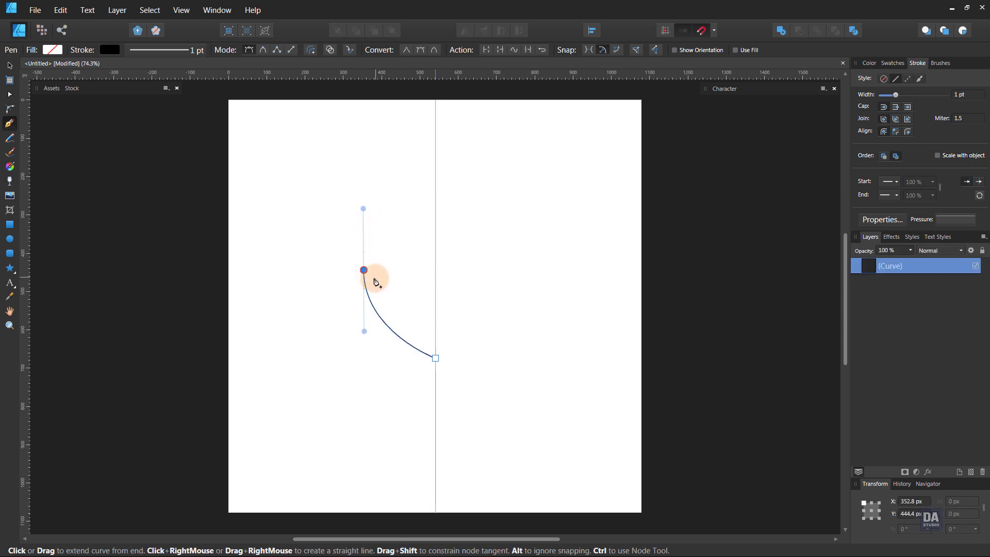
click(364, 270)
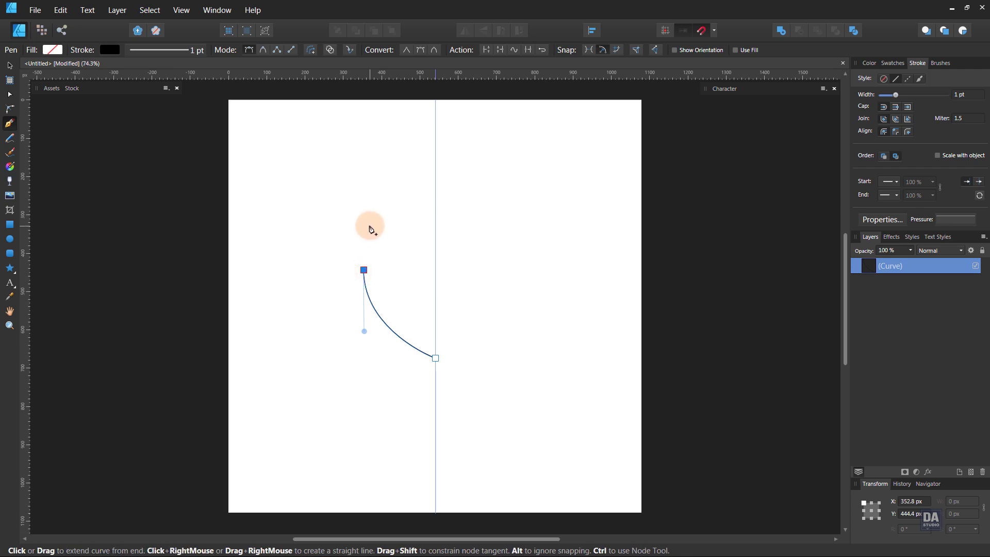
drag(368, 226, 350, 205)
click(351, 203)
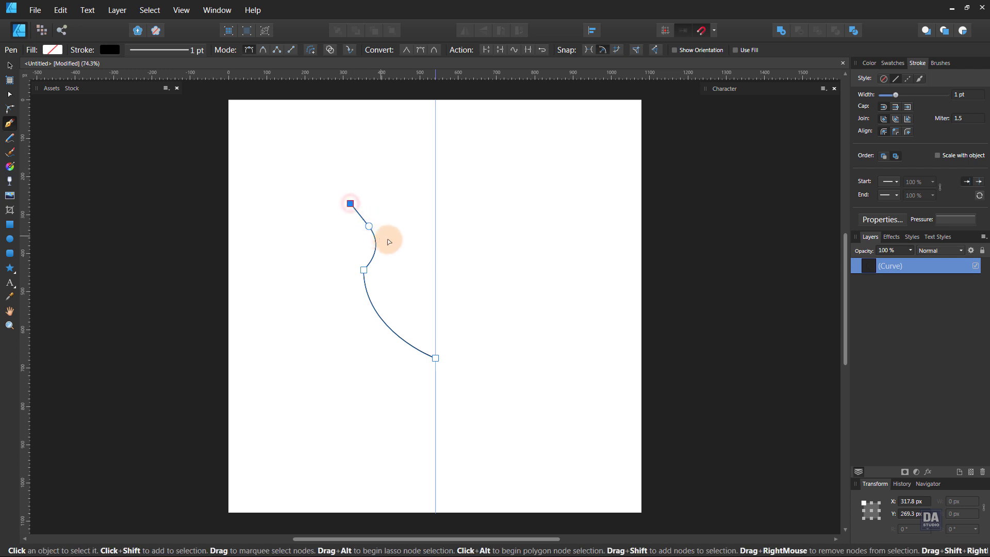
scroll(387, 239, up, 3)
key(ctrl+z)
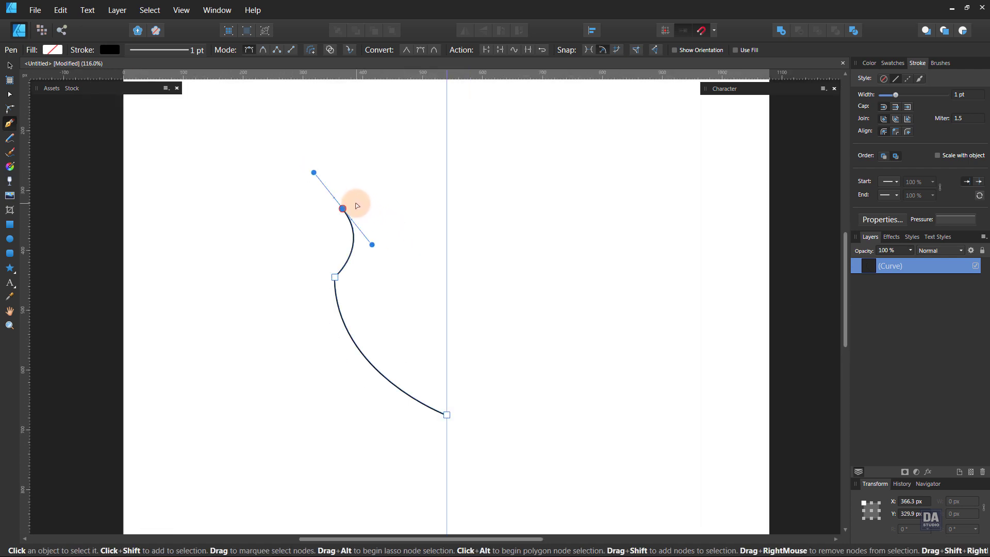
scroll(344, 198, up, 1)
click(342, 215)
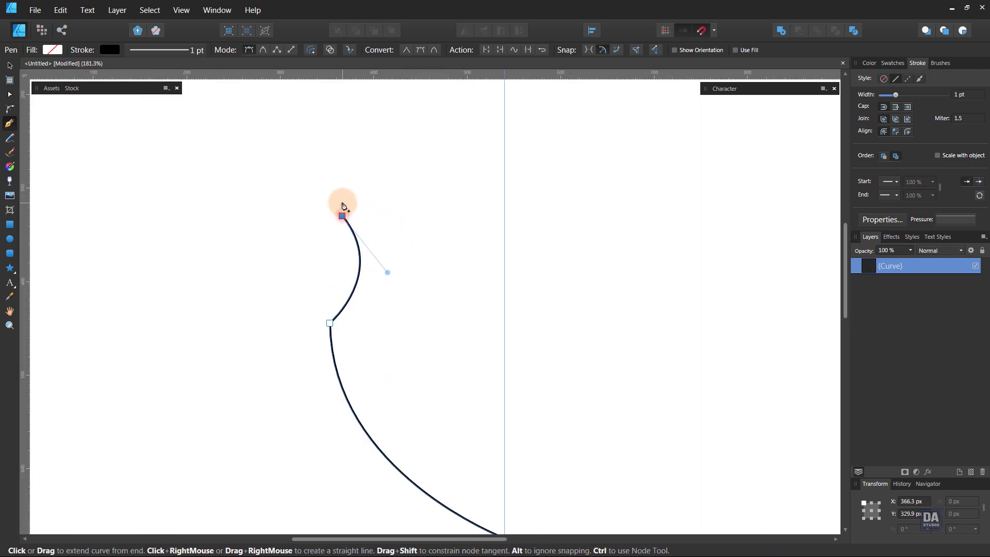
Add a shoulder step and an upward-bowed top edge ending at the centre guide
click(343, 200)
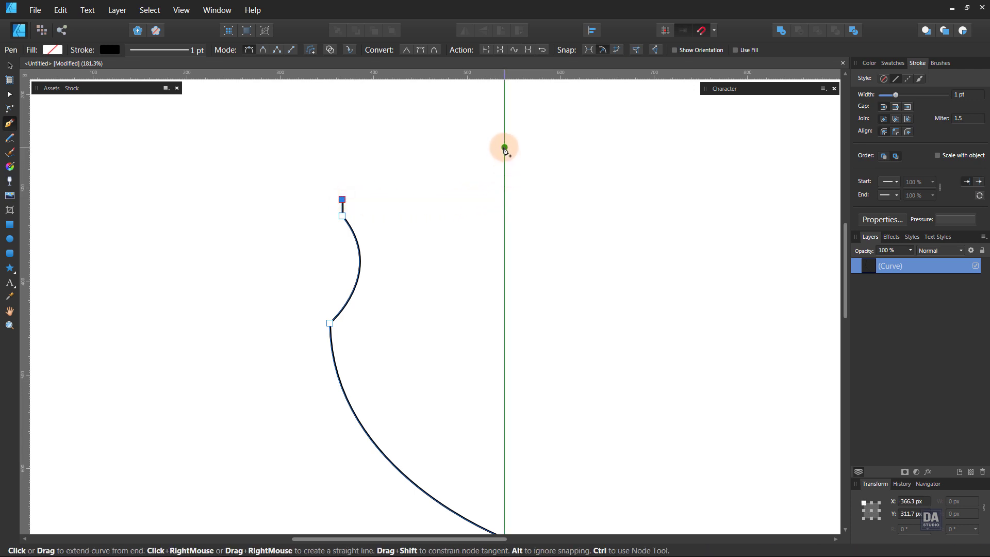
click(505, 149)
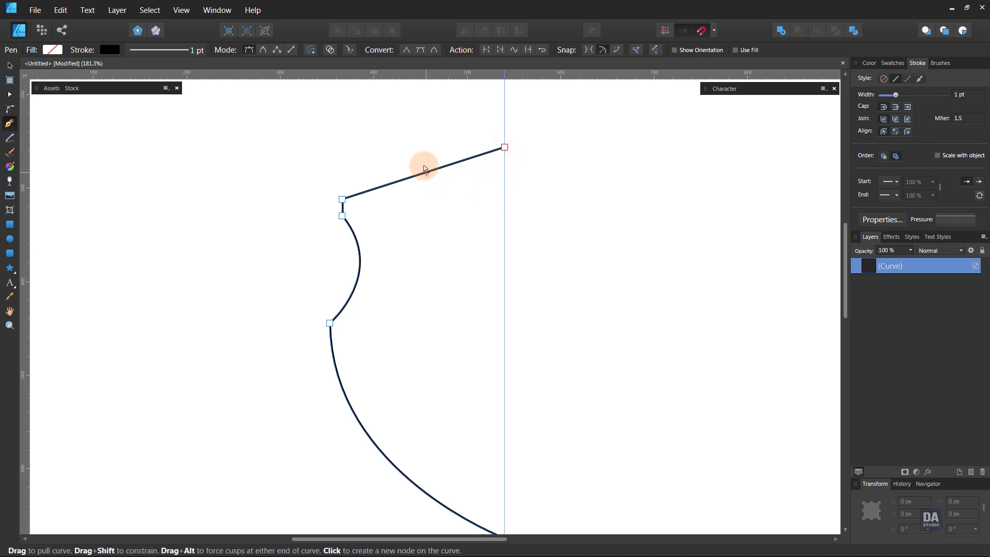
mouse_move(425, 174)
mouse_down()
mouse_move(422, 158)
mouse_move(435, 158)
mouse_move(421, 165)
mouse_up()
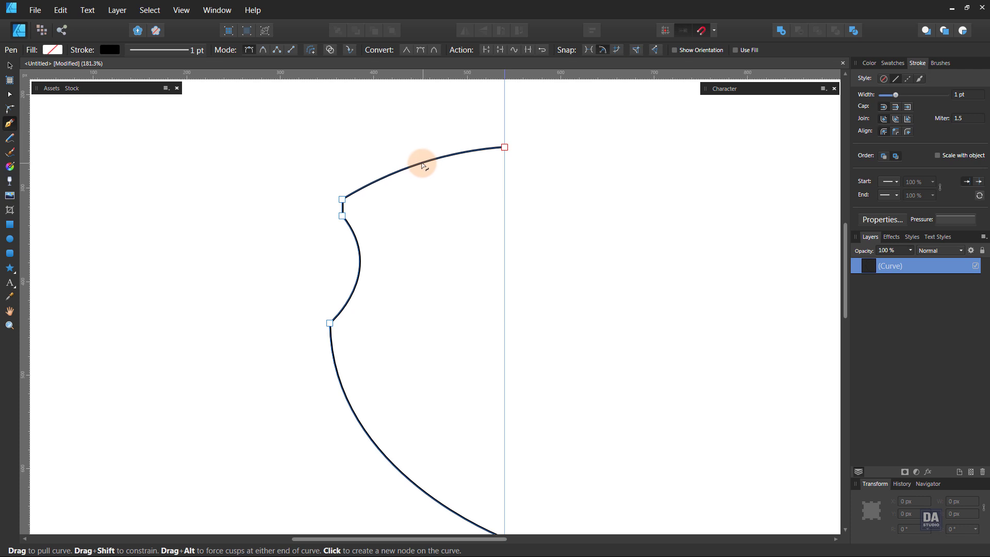
click(464, 210)
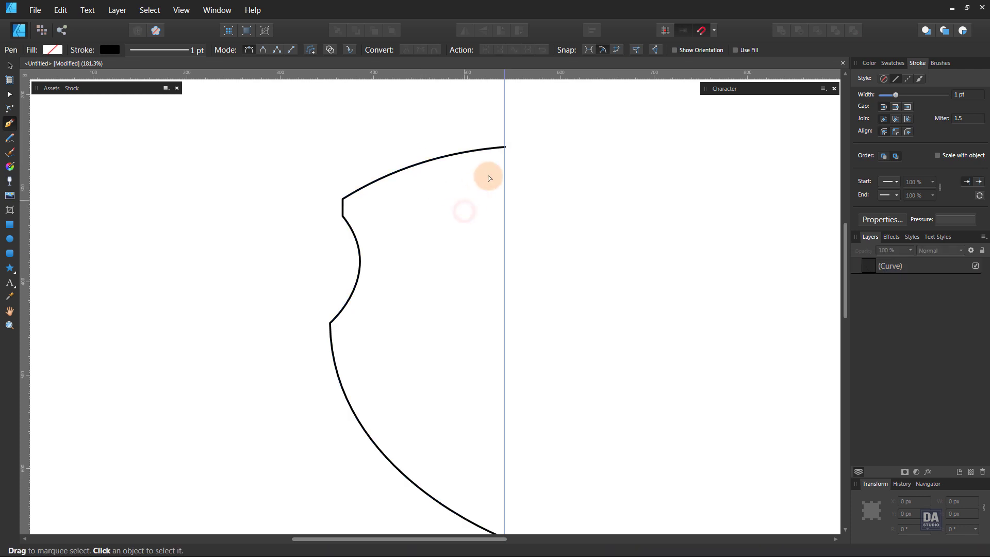
drag(505, 148, 504, 139)
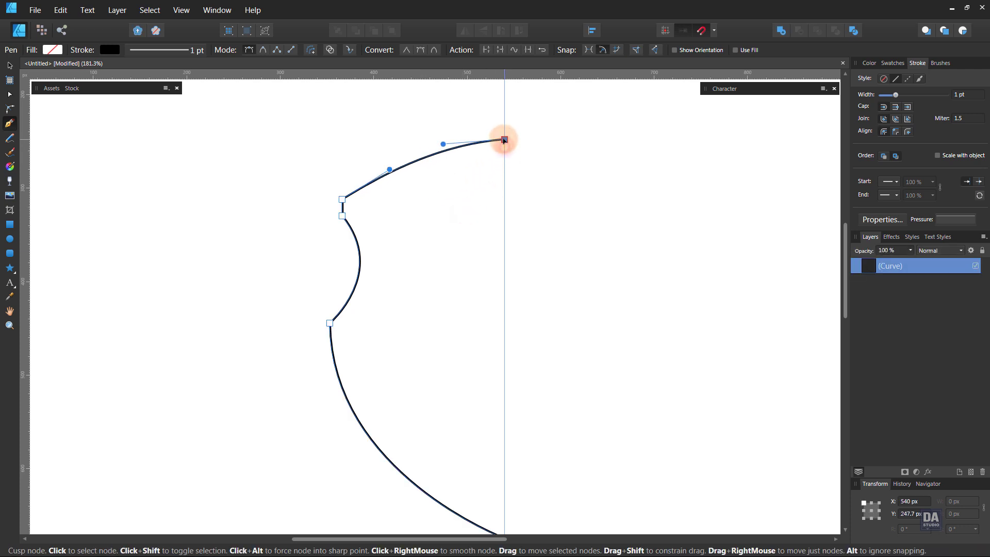
click(467, 209)
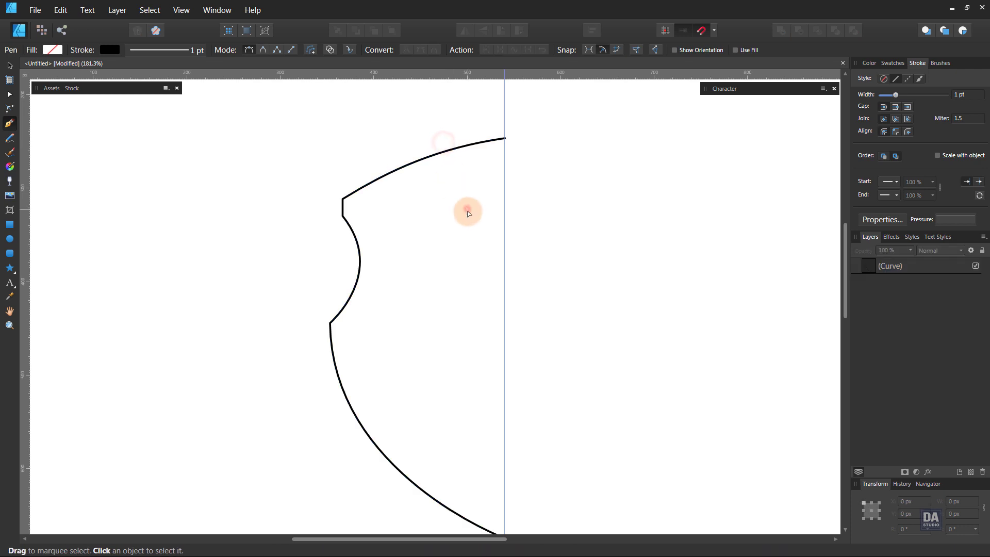
scroll(437, 225, down, 2)
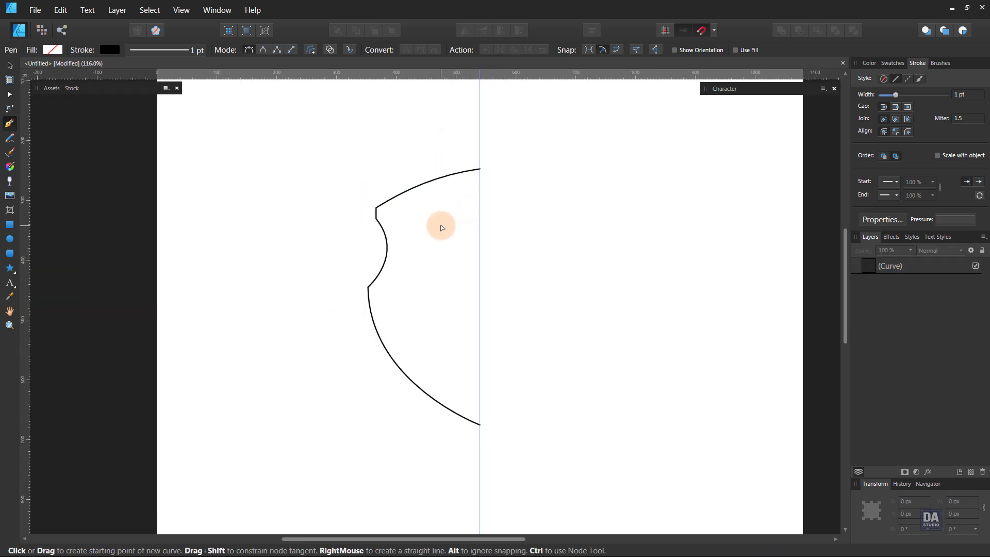
Duplicate the half outline, flip it horizontally, and move it right to form the other half
key(c)
key(v)
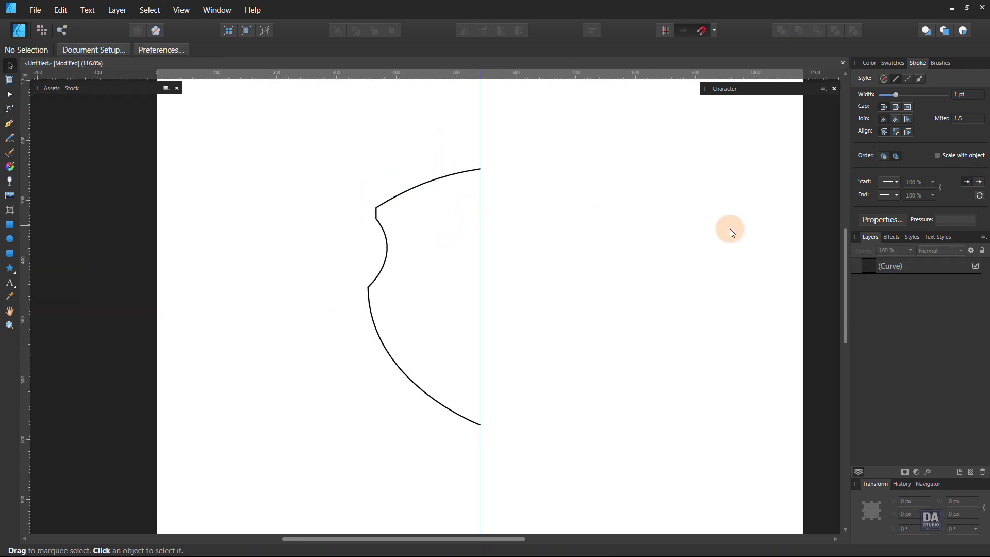
click(909, 266)
double_click(889, 268)
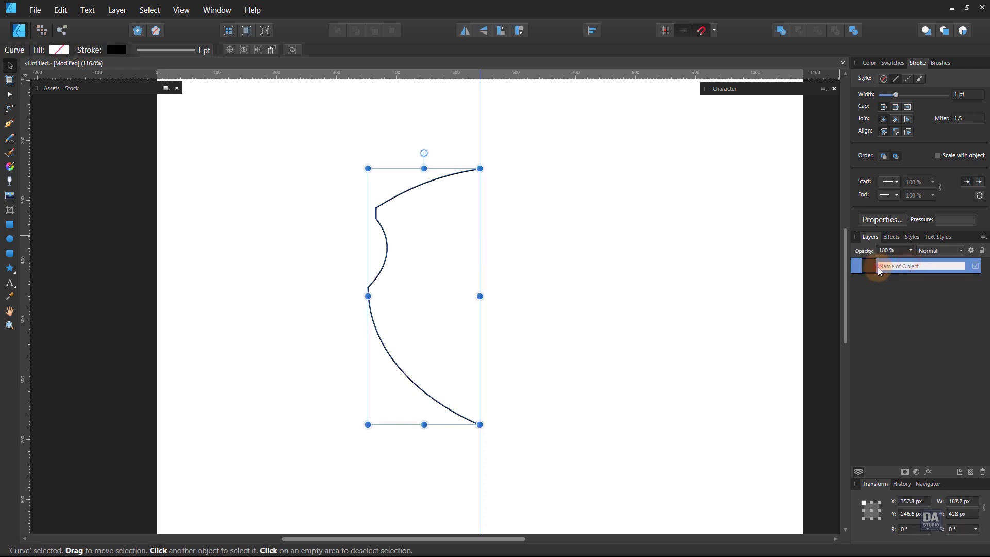
right_click(879, 268)
click(911, 308)
right_click(869, 265)
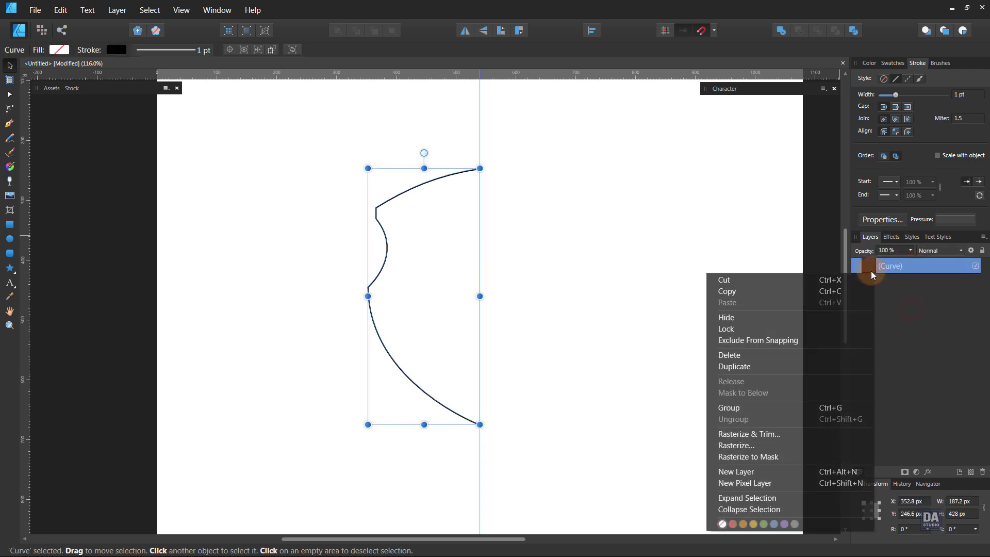
click(785, 369)
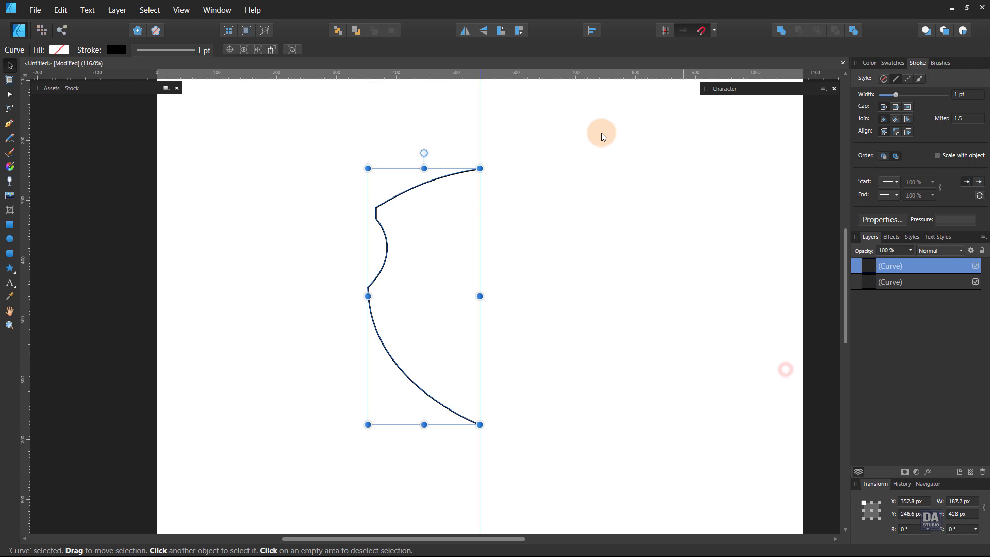
click(471, 33)
drag(489, 222, 577, 228)
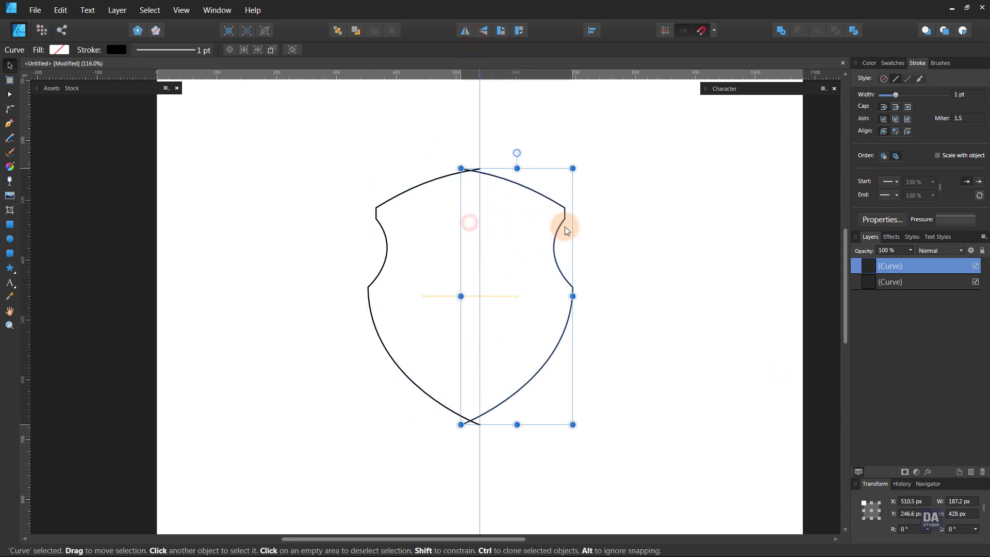
Join both halves with Join Curves into one shield curve and select it
click(559, 222)
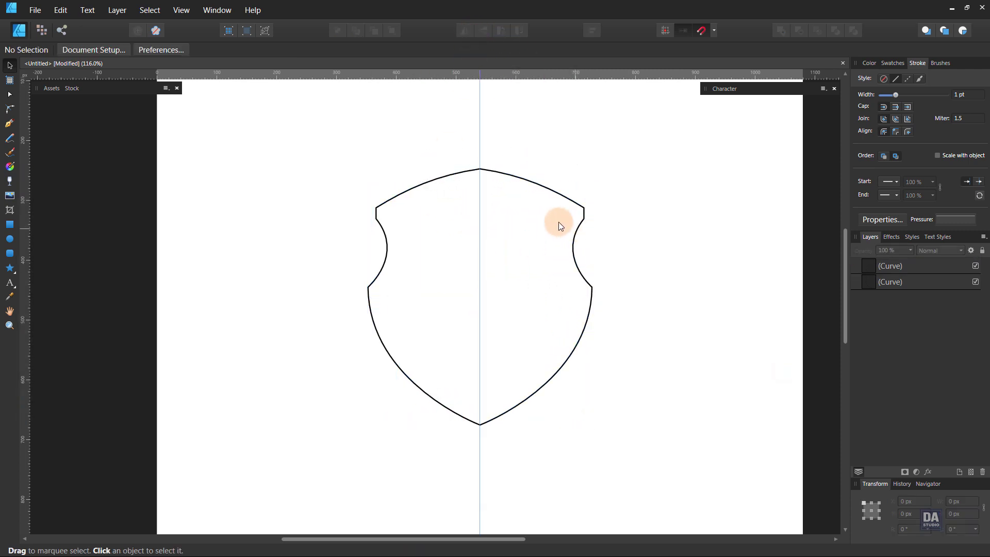
click(495, 174)
shift+click(459, 172)
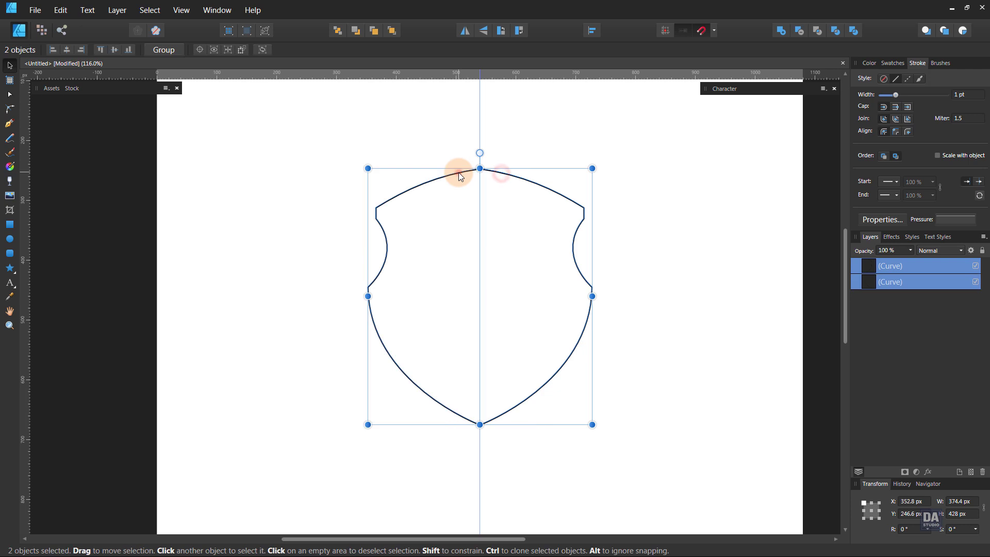
click(9, 94)
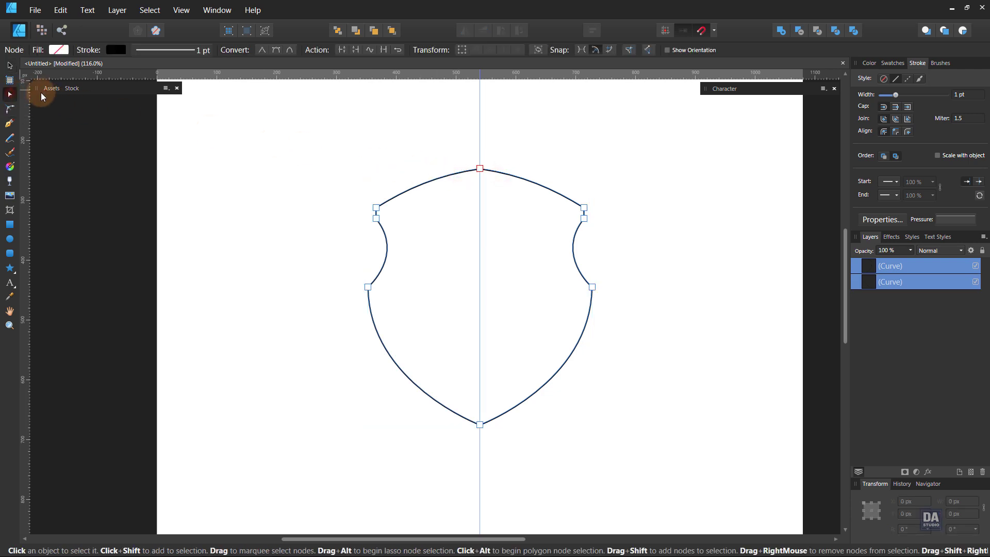
click(382, 51)
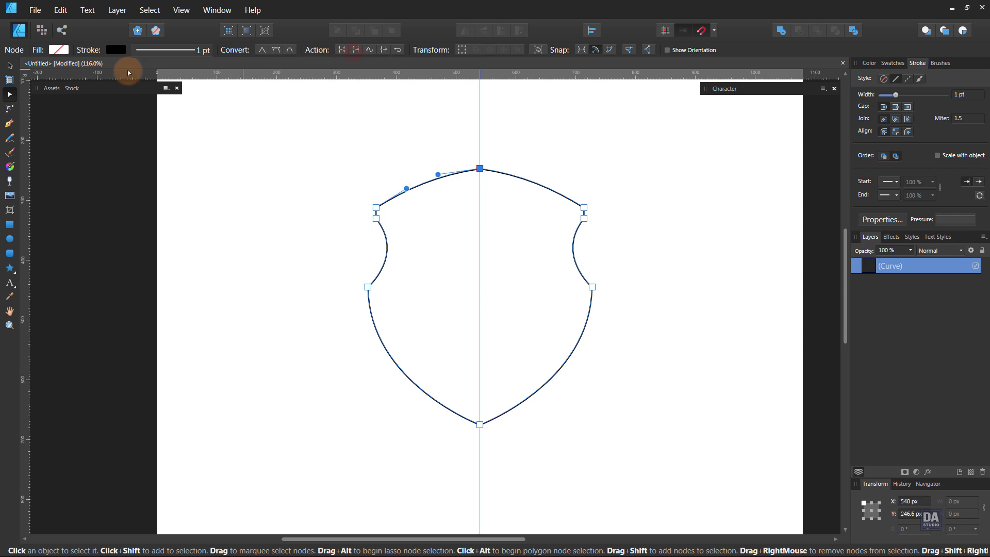
click(9, 66)
click(299, 193)
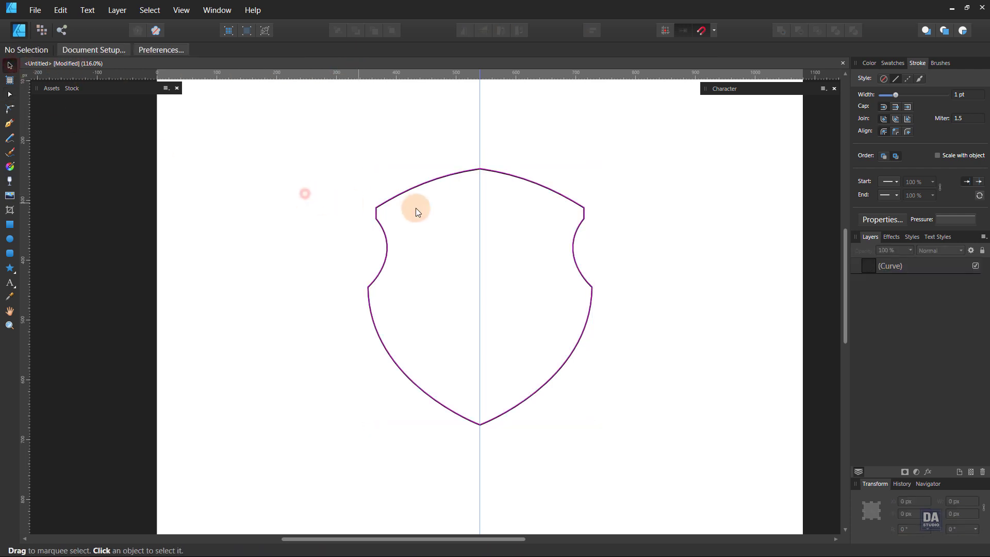
click(574, 246)
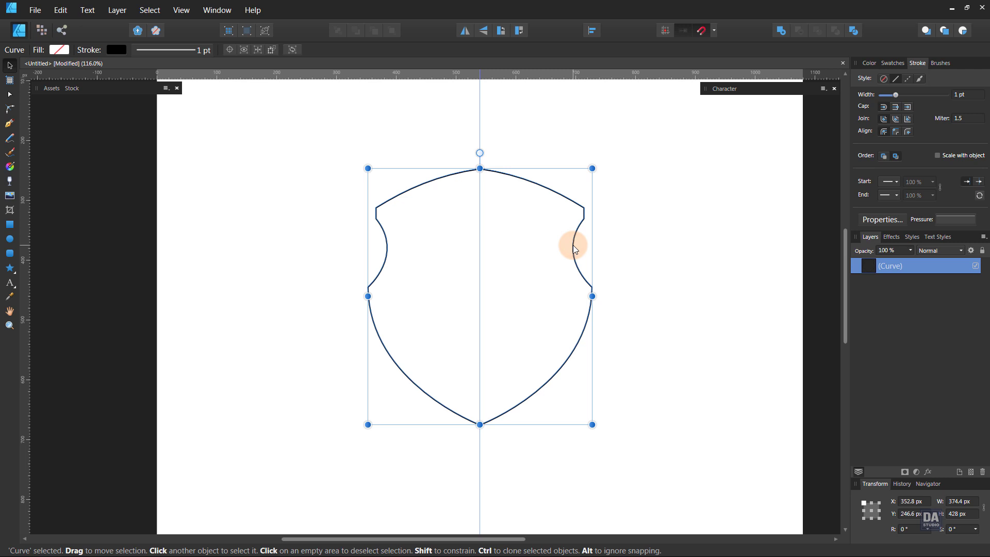
Duplicate the shield outline and shrink the copy into an inner border
right_click(939, 265)
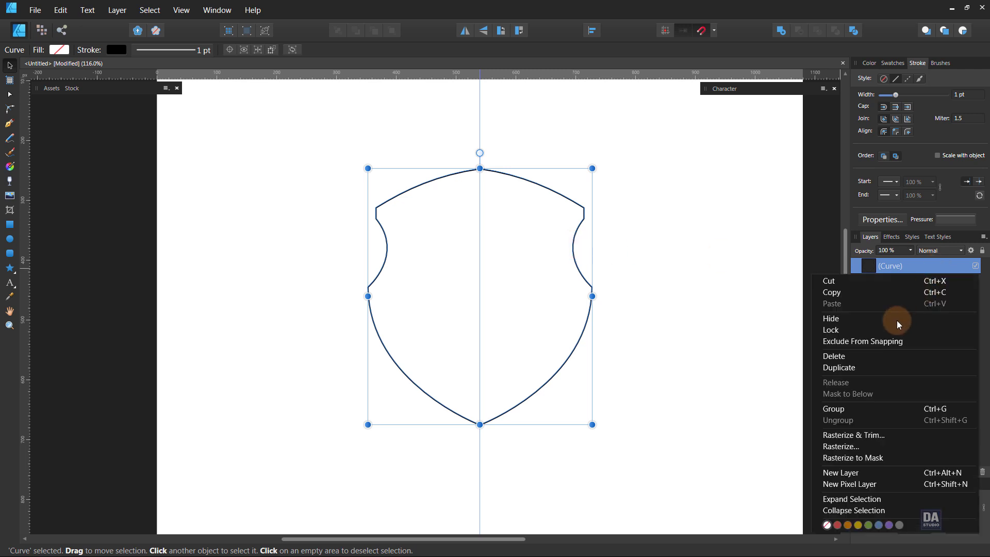
click(884, 365)
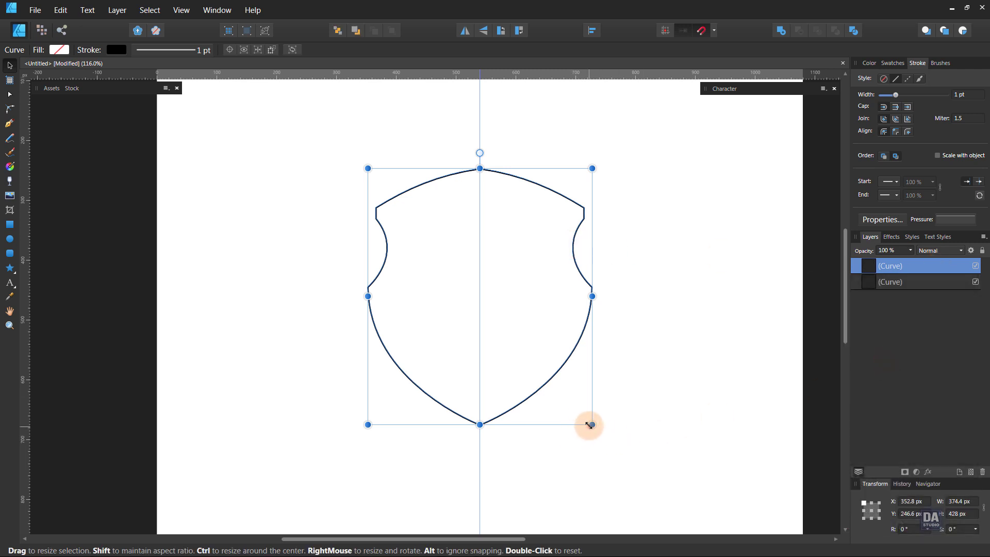
drag(588, 423, 581, 418)
Bend the inner curve's top-right corner segment and nudge its nodes to follow the outer edge
scroll(464, 257, up, 1)
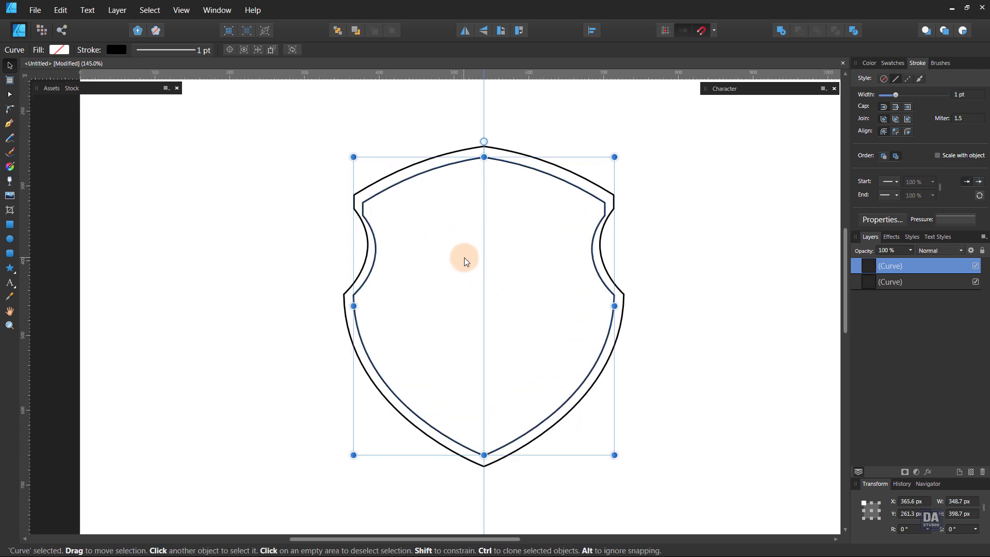
key(a)
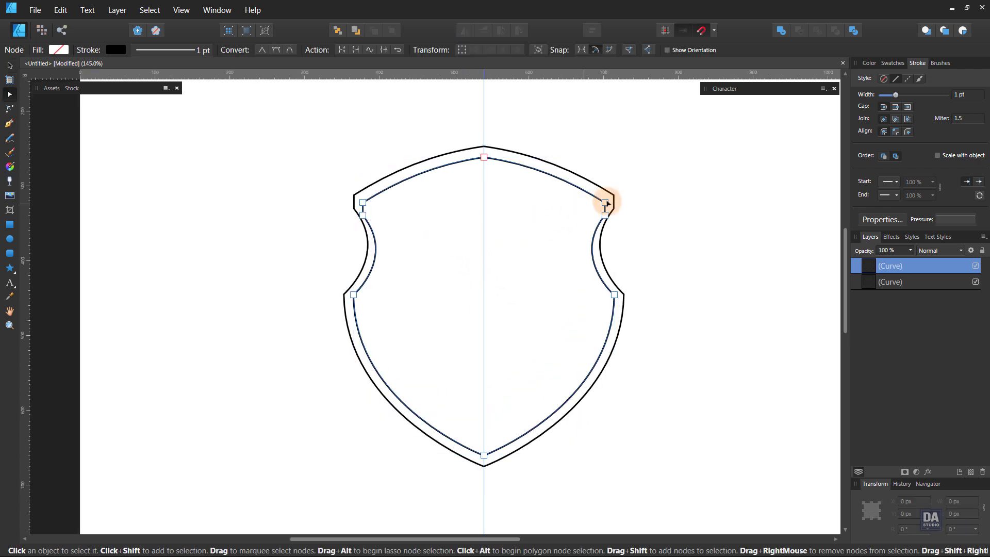
drag(624, 196, 602, 217)
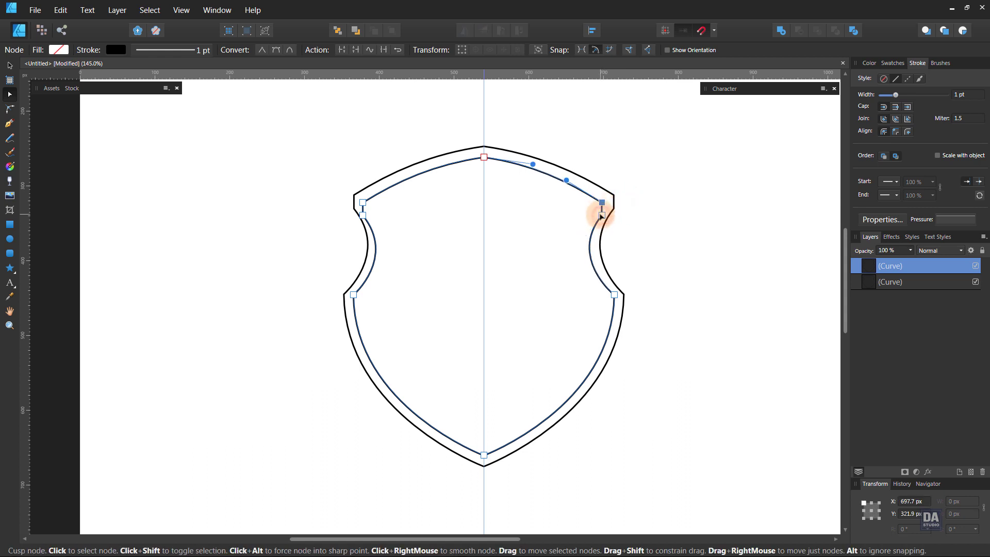
drag(568, 257, 572, 260)
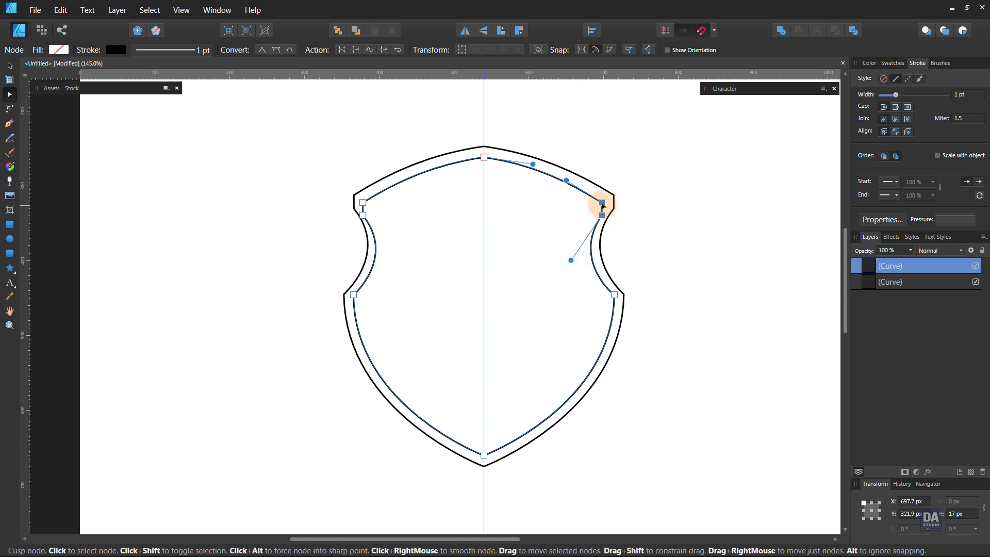
drag(601, 200, 604, 201)
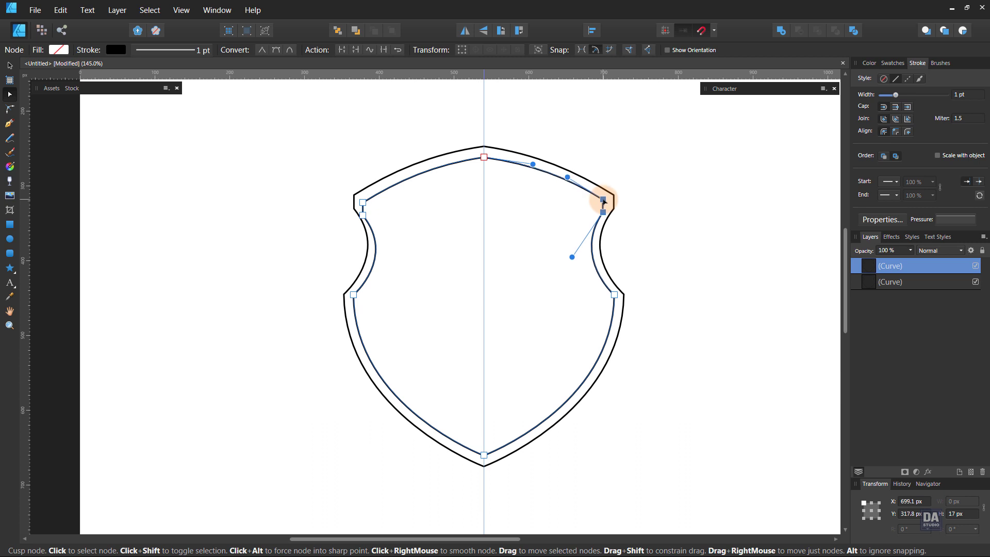
click(712, 240)
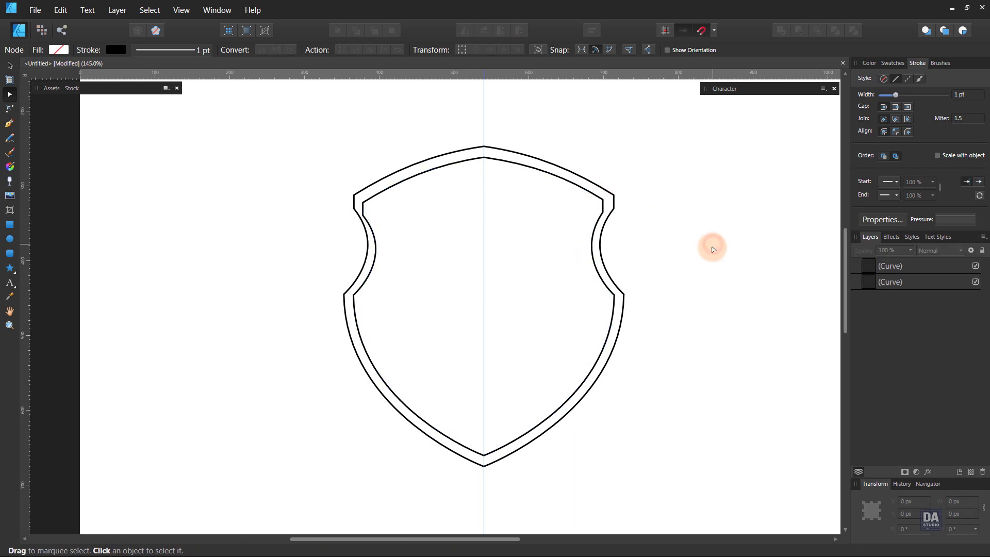
Adjust the inner curve's top-left corner handle and shift its nodes slightly right
click(363, 205)
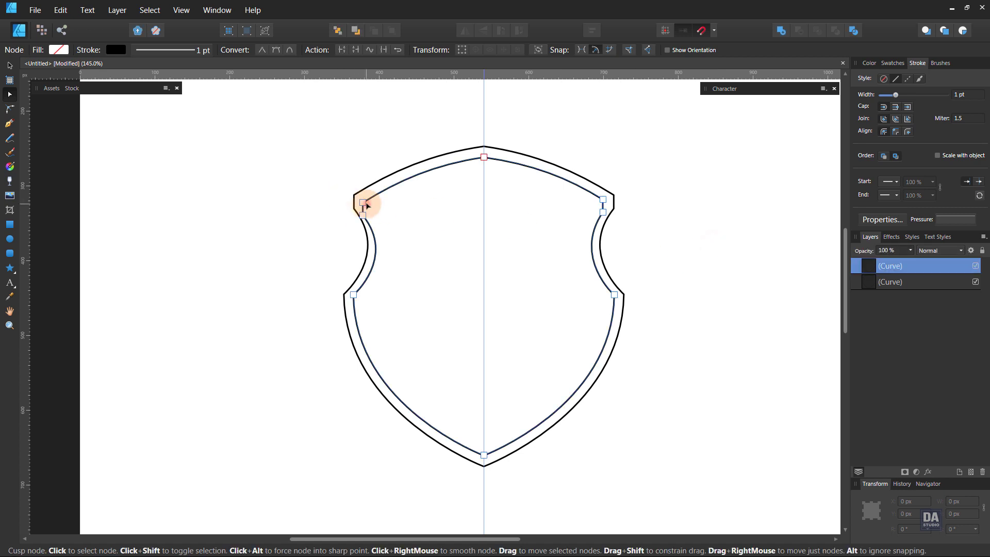
click(363, 206)
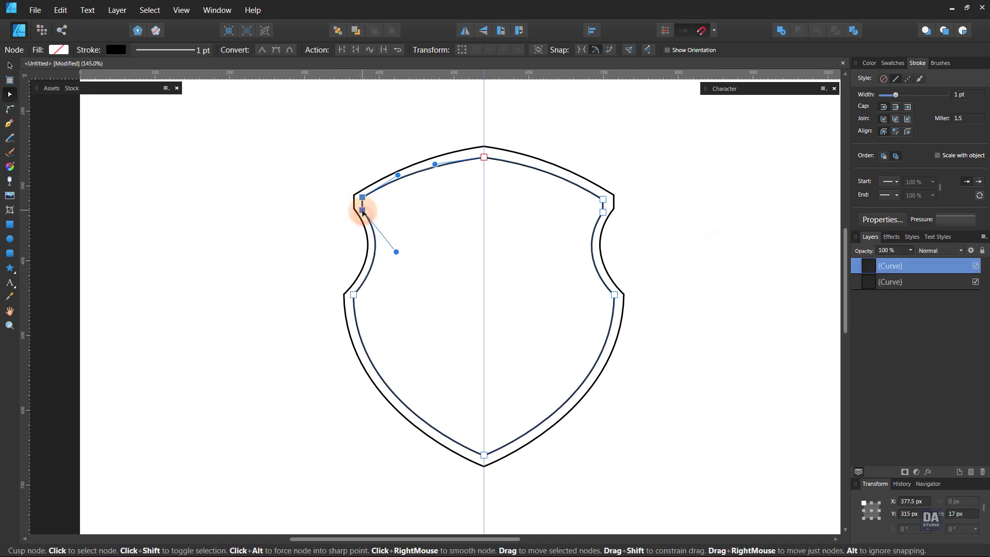
drag(395, 252, 398, 253)
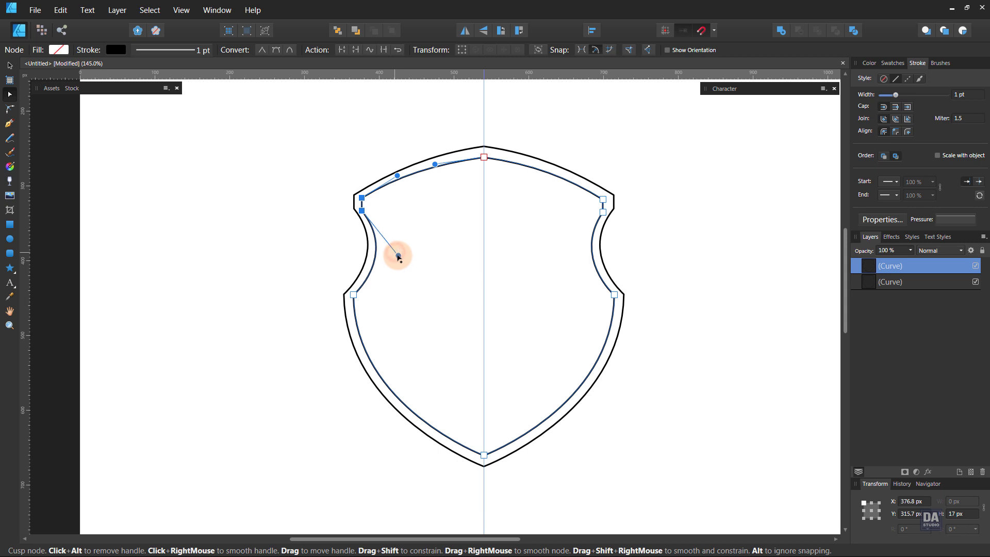
click(421, 288)
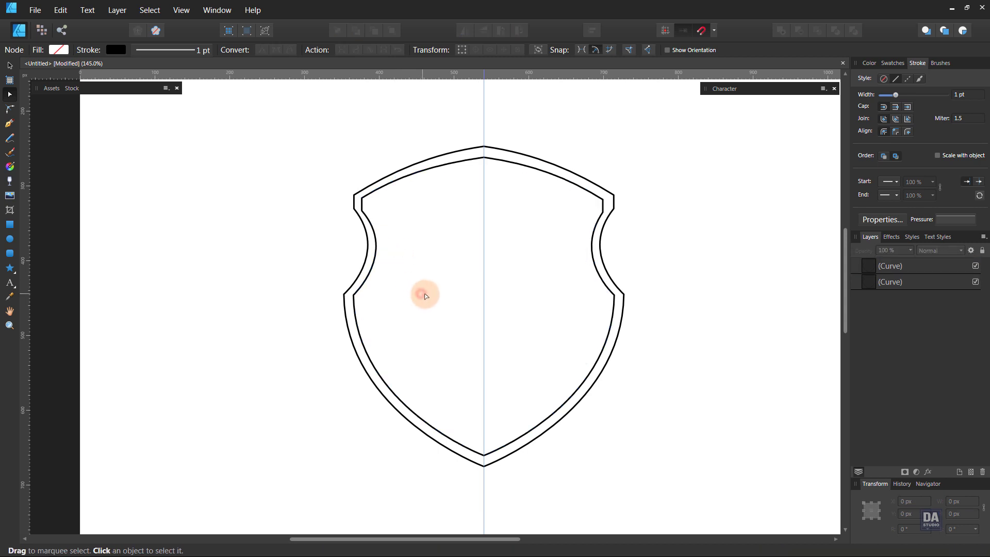
click(362, 210)
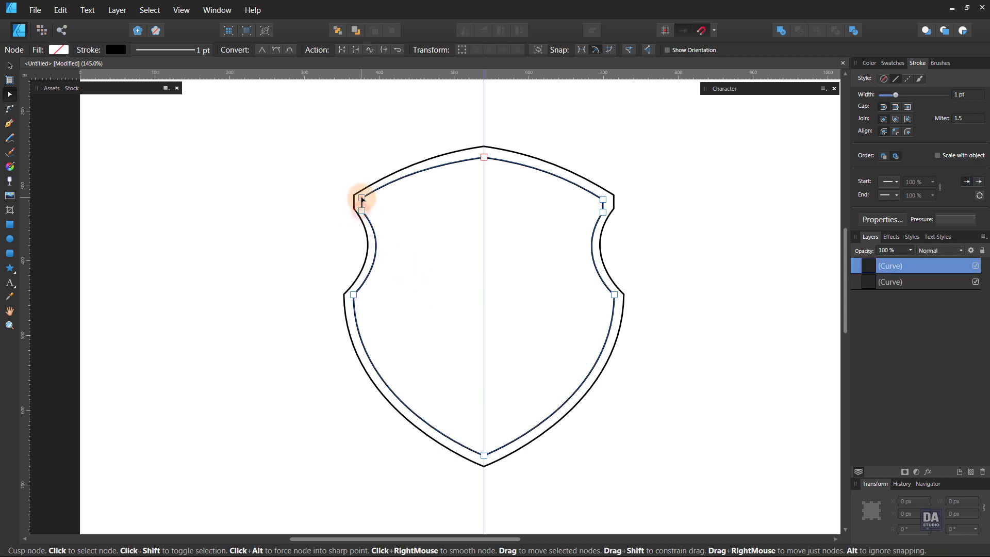
drag(362, 210, 364, 212)
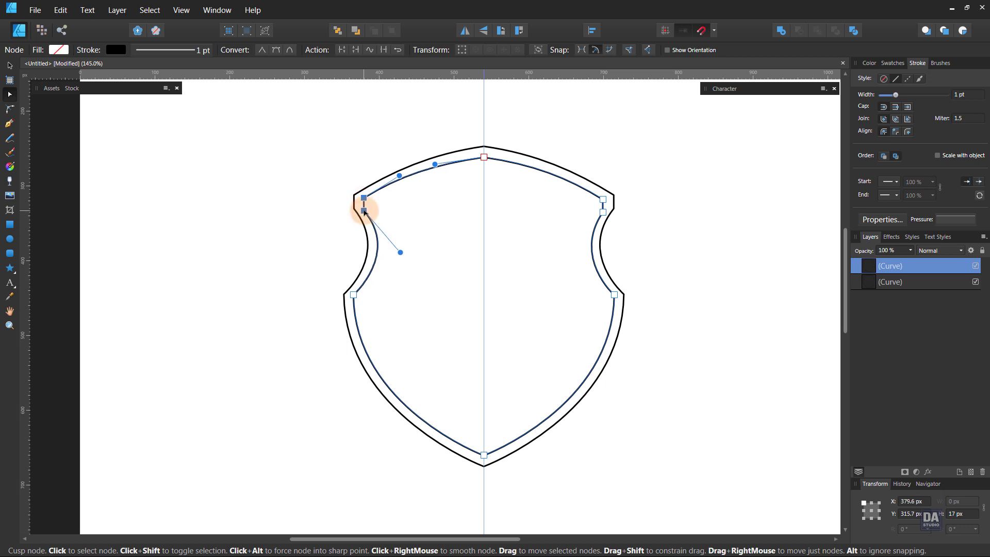
click(306, 229)
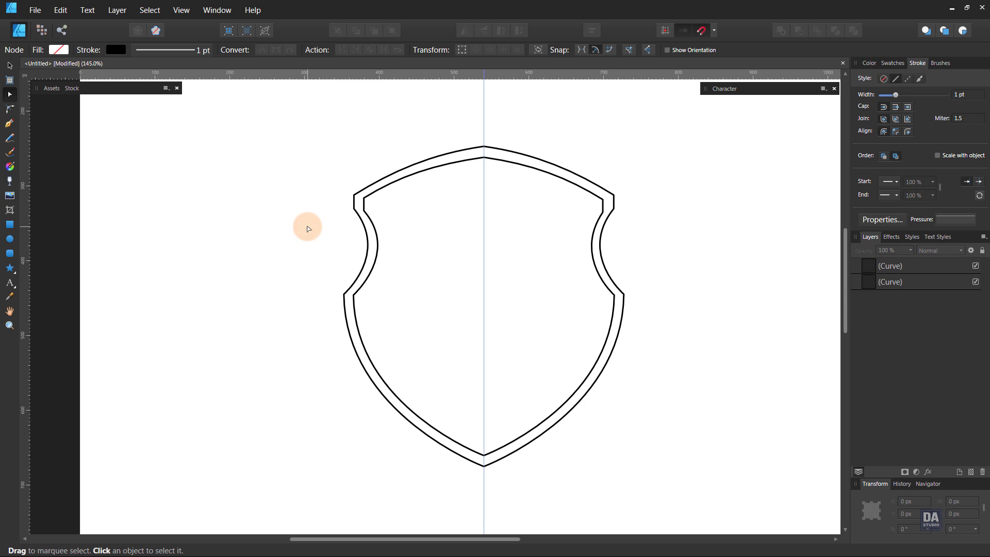
Make the inner curve's top point a sharp corner and raise it slightly
click(484, 157)
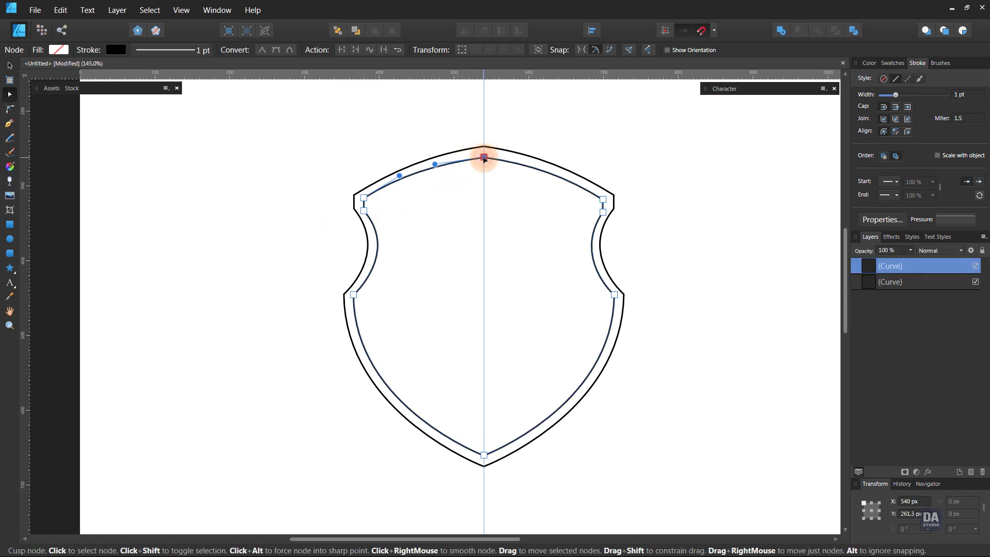
alt+click(485, 156)
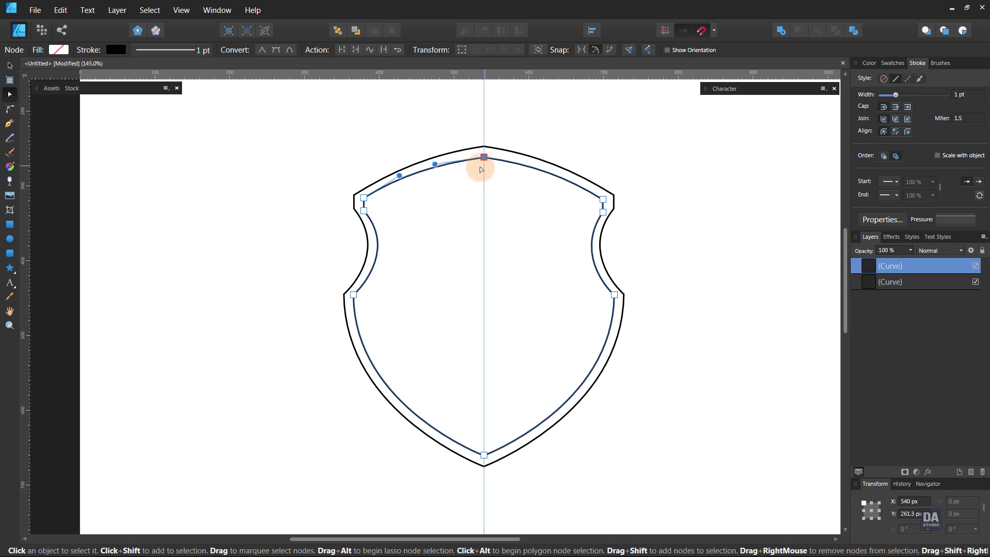
click(484, 158)
drag(485, 158, 485, 156)
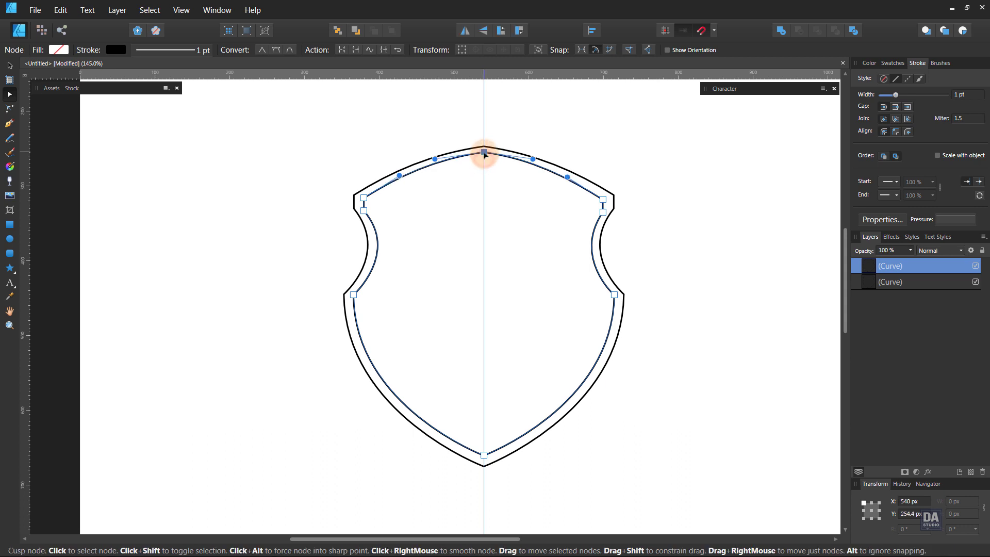
click(521, 211)
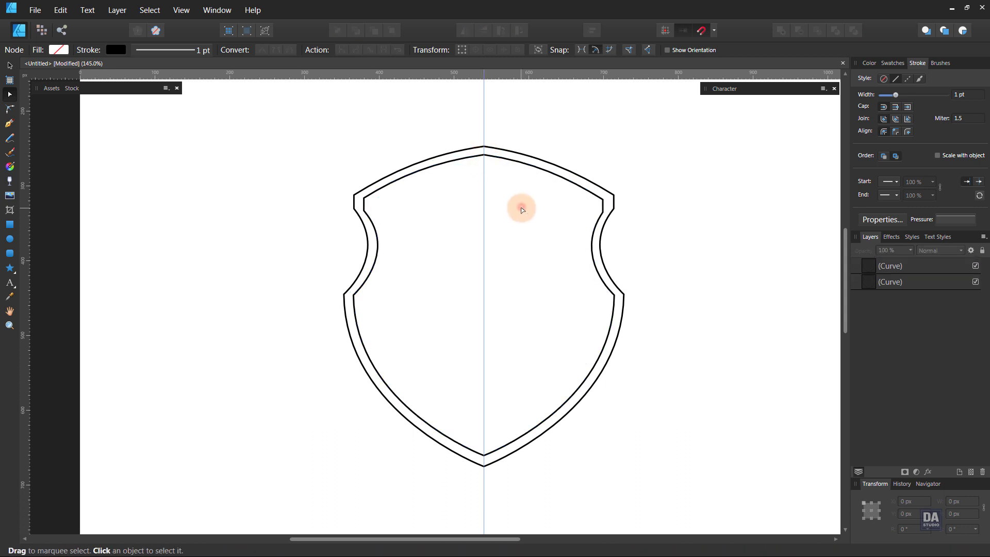
Select the outer shield shape and show the grey colour swatches
key(v)
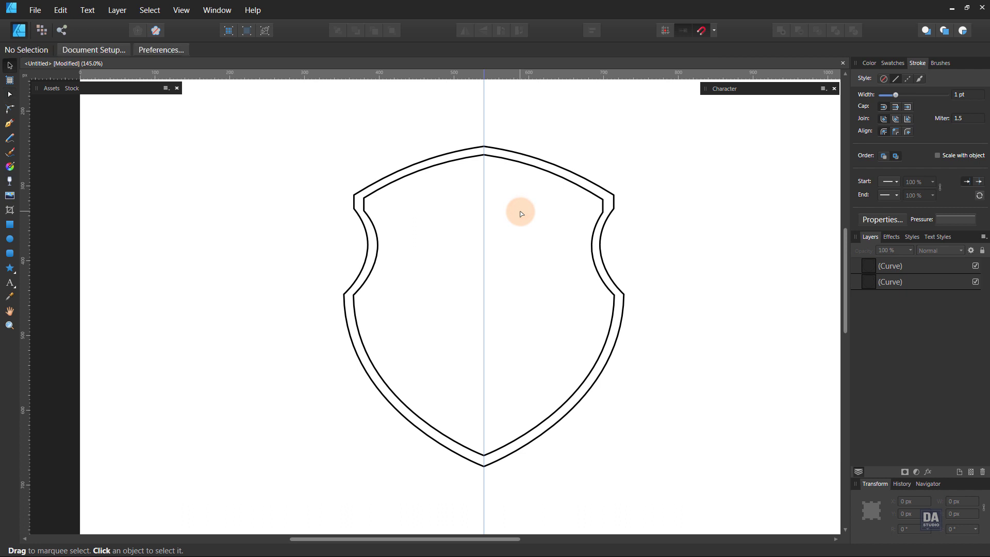
click(615, 197)
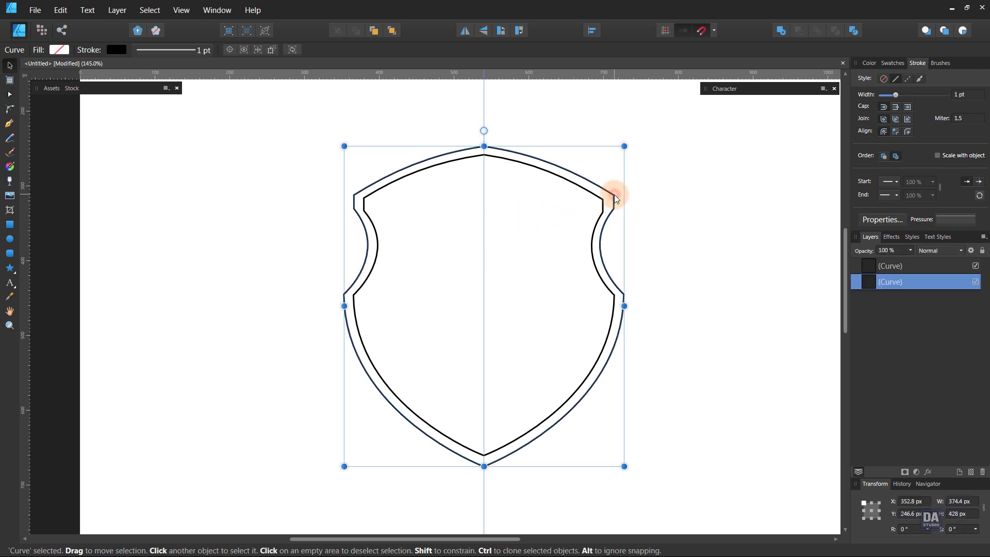
click(891, 63)
Apply light grey and dark grey swatch fills to the two shield shapes
click(942, 150)
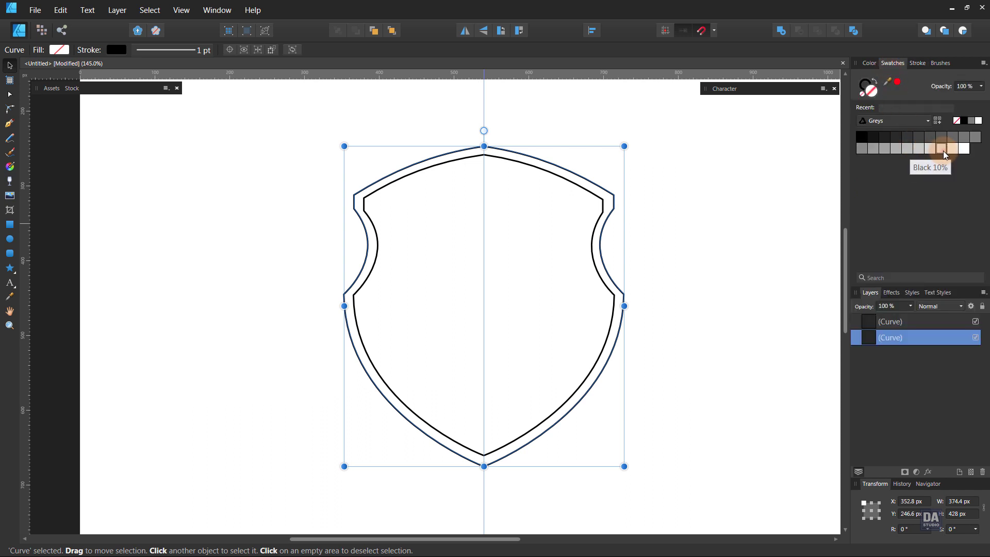
click(603, 205)
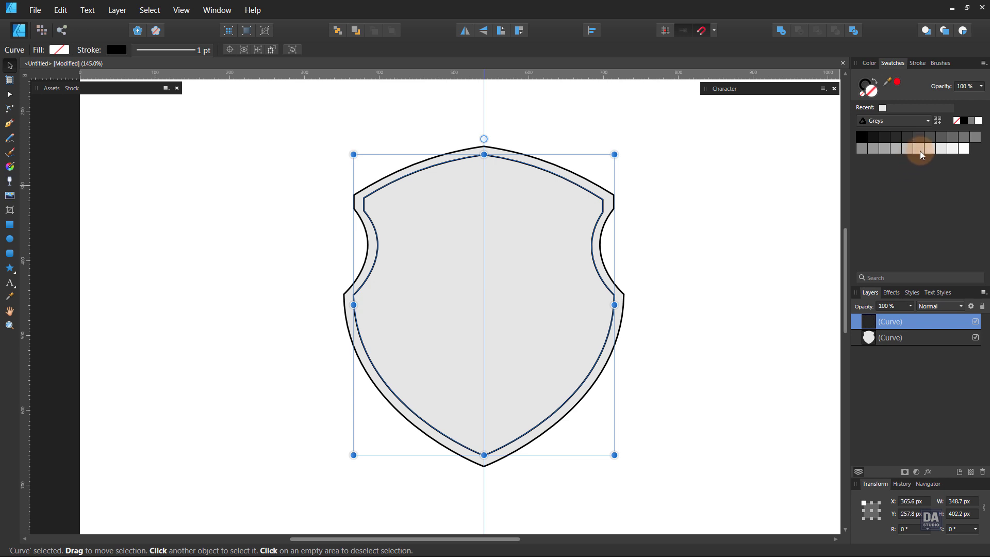
click(924, 139)
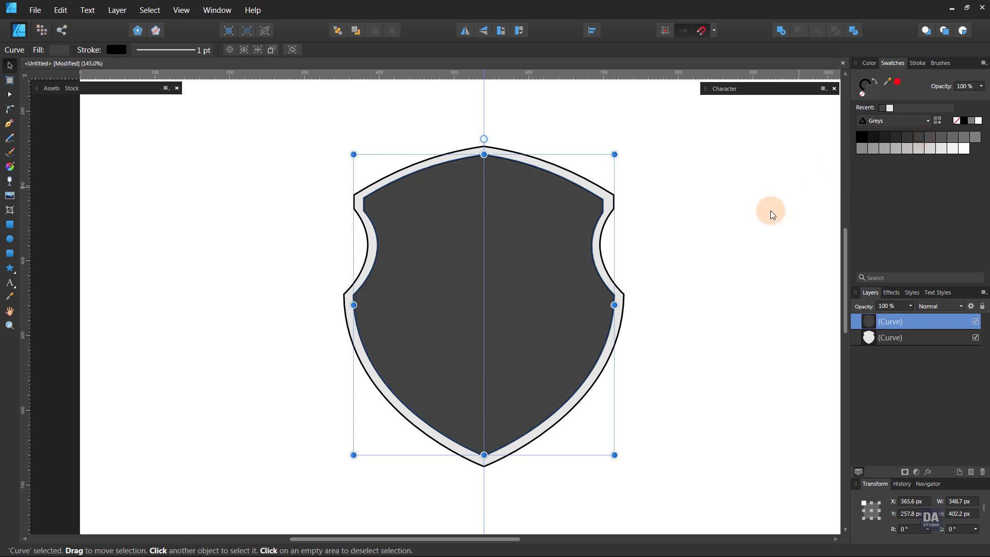
click(738, 244)
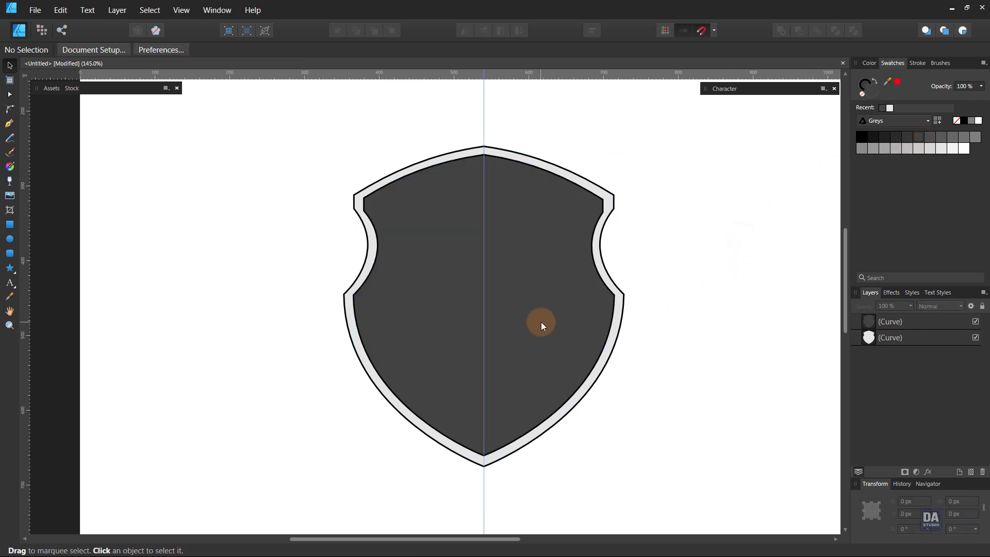
Swap the fills so the inner shield is light grey and the outer shield dark grey
click(521, 305)
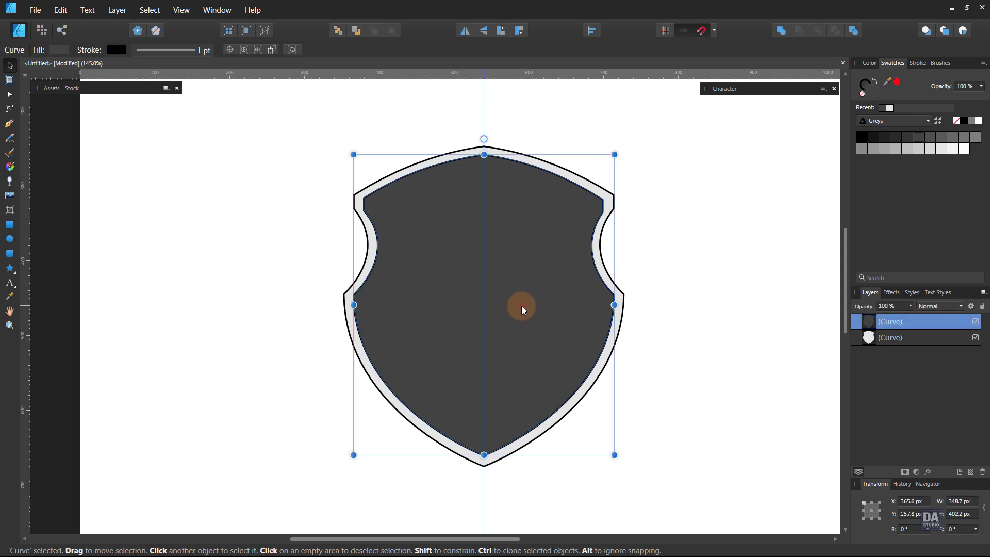
click(664, 303)
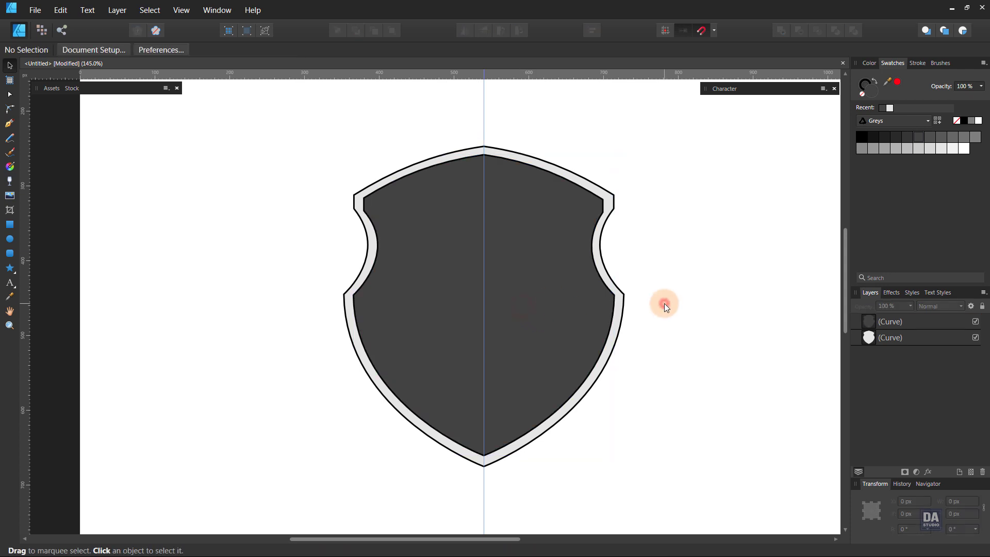
click(590, 299)
click(929, 148)
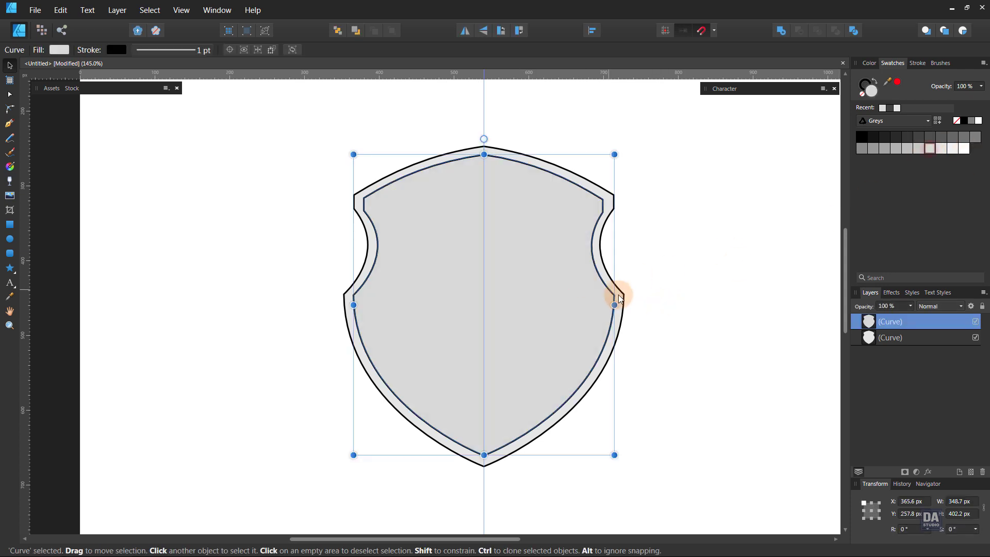
click(621, 296)
click(911, 138)
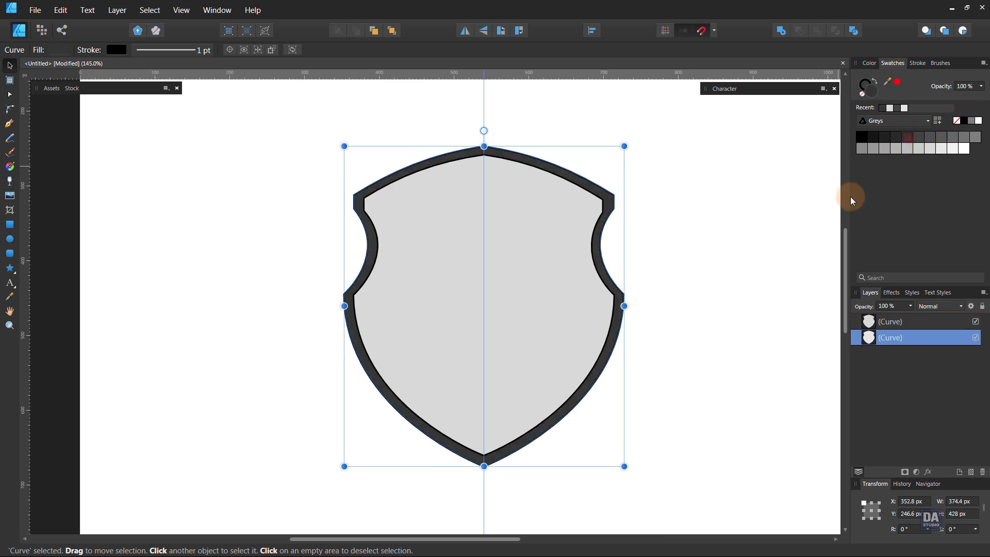
click(671, 269)
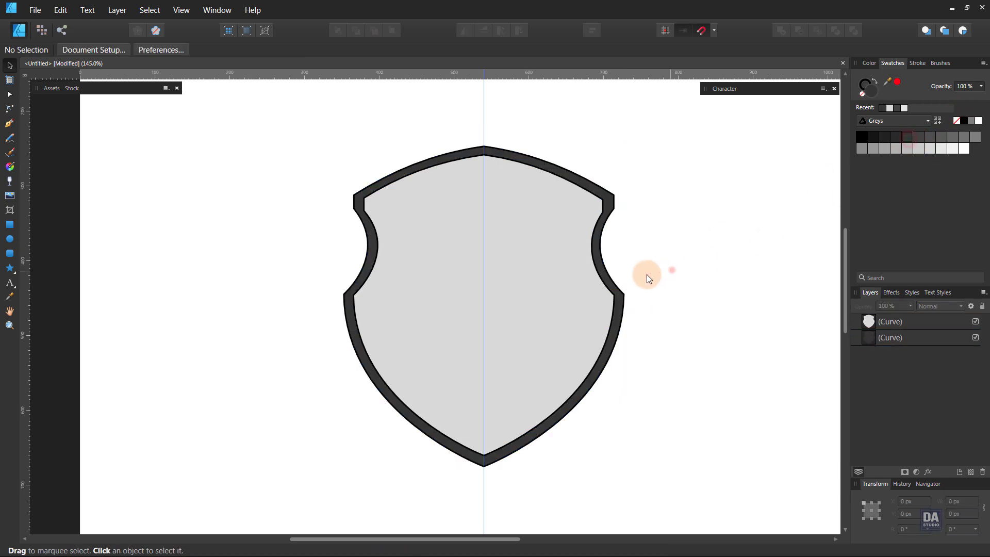
Draw a tall thin bar at the shield's left edge, duplicate it into 14 evenly spaced bars, and select all
click(9, 225)
drag(322, 168, 331, 471)
key(v)
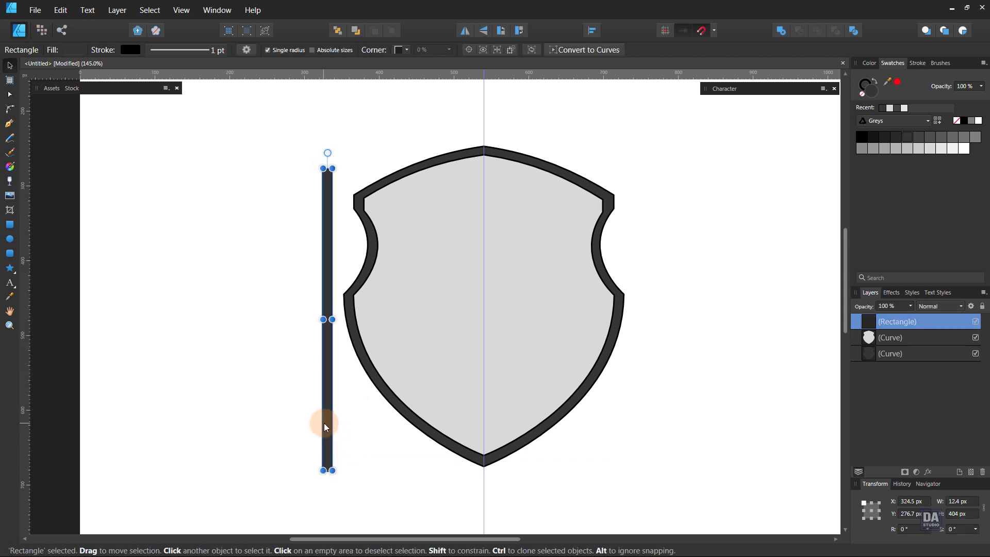
mouse_move(324, 423)
mouse_down()
mouse_move(340, 388)
mouse_move(350, 410)
mouse_move(338, 414)
mouse_move(366, 409)
mouse_up()
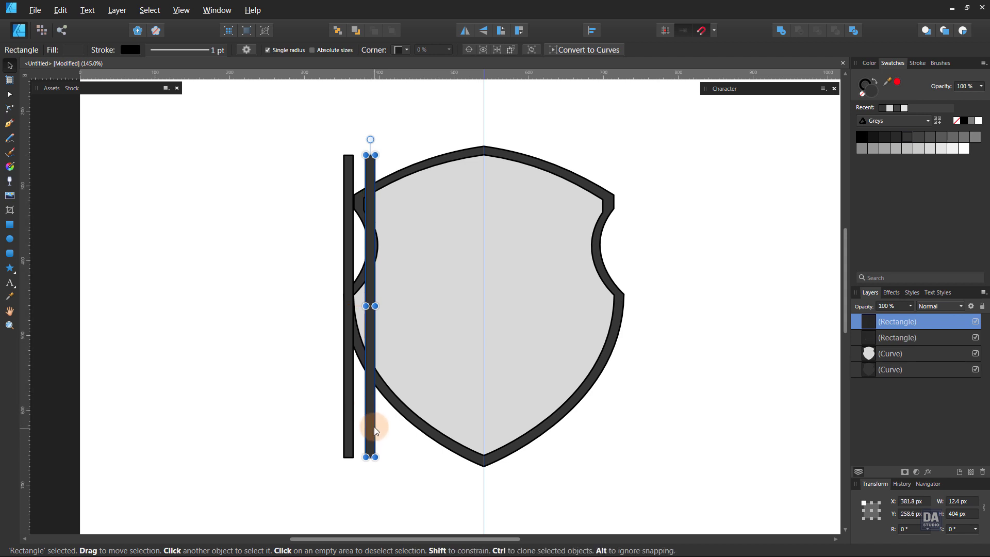
key(ctrl+j)
key(ctrl+j)
key(ctrl+j)
key(ctrl+j)
key(ctrl+j)
key(ctrl+j)
key(ctrl+j)
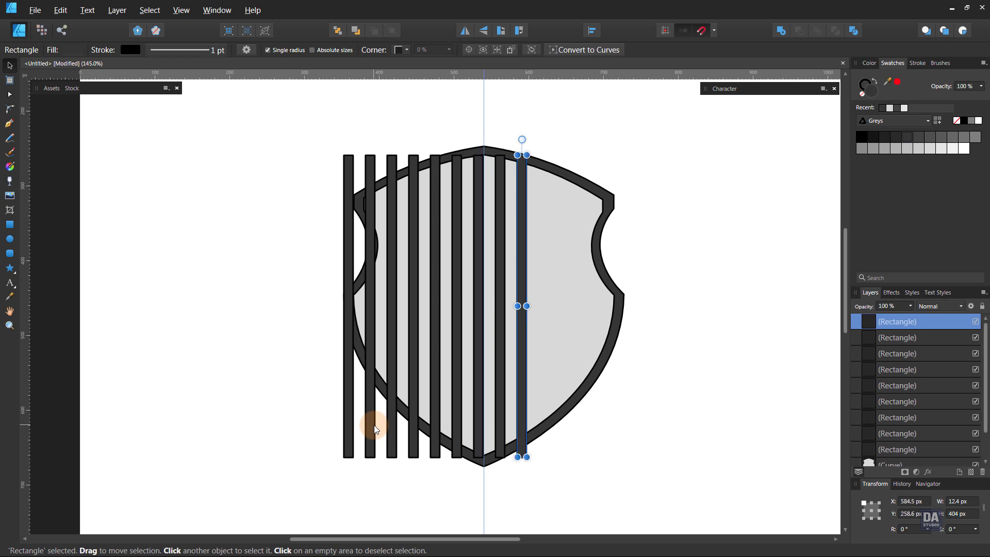
key(ctrl+j)
key(ctrl+j)
key(ctrl+j)
key(ctrl+j)
key(ctrl+j)
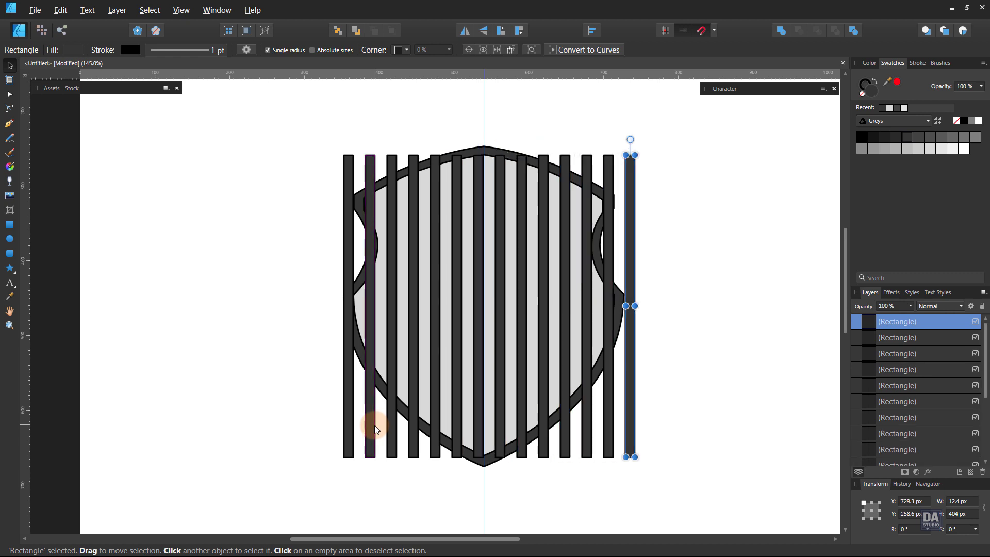
scroll(916, 440, down, 2)
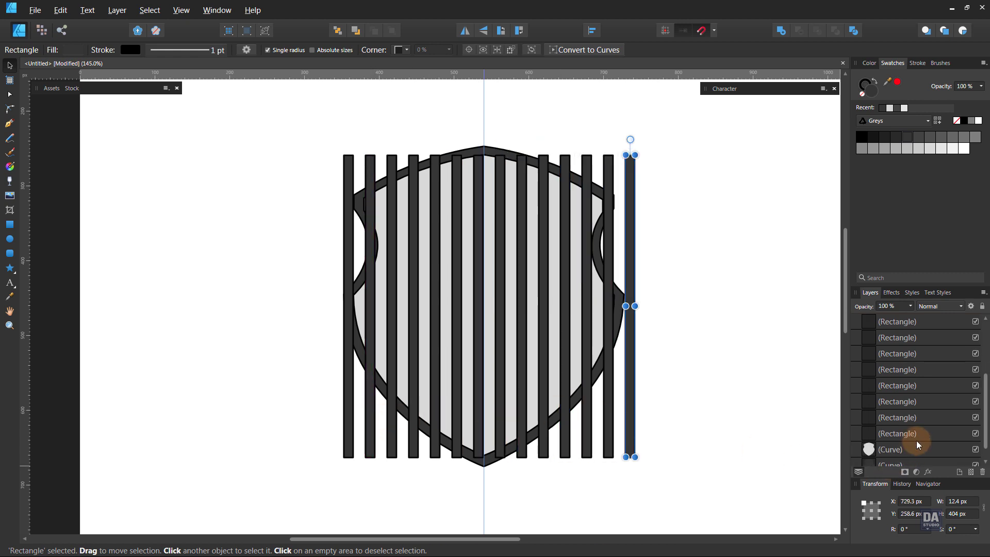
shift+click(912, 417)
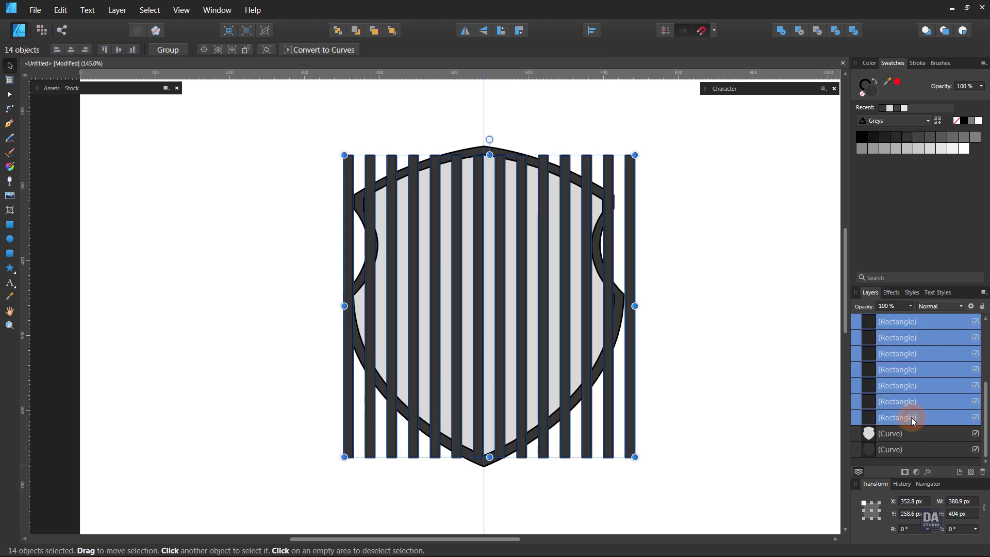
Stretch the bars taller, group them, and clip the group inside the shield curve
drag(490, 457, 489, 470)
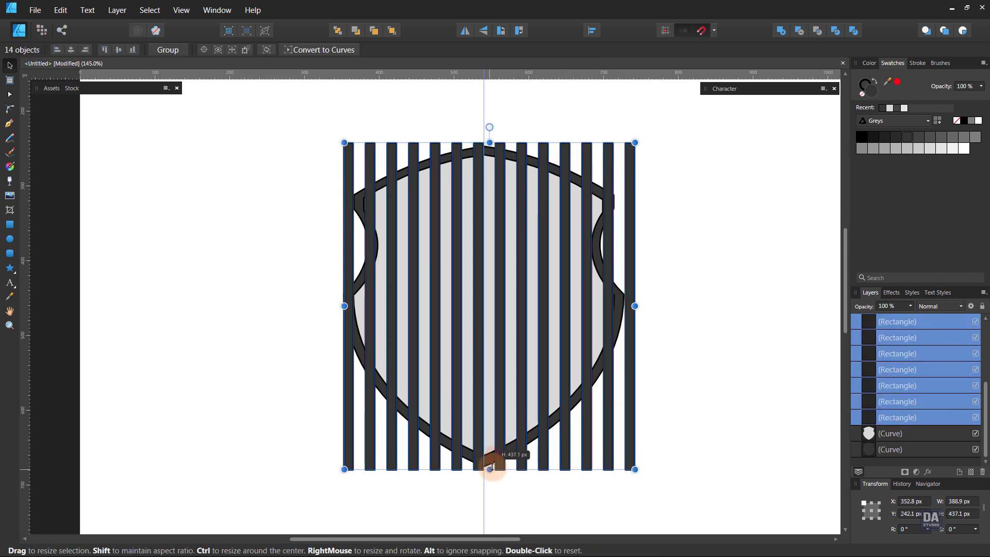
right_click(878, 411)
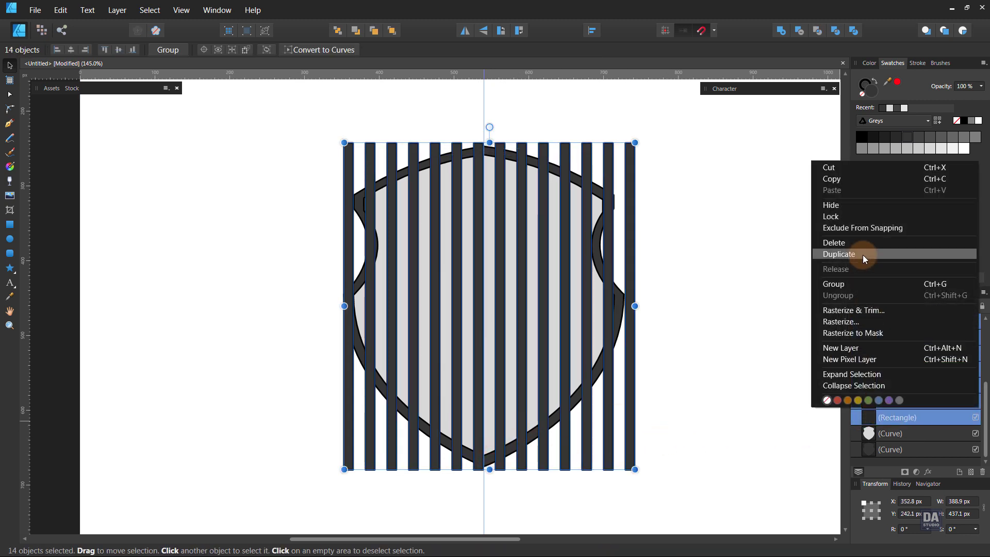
click(865, 284)
drag(914, 322, 917, 339)
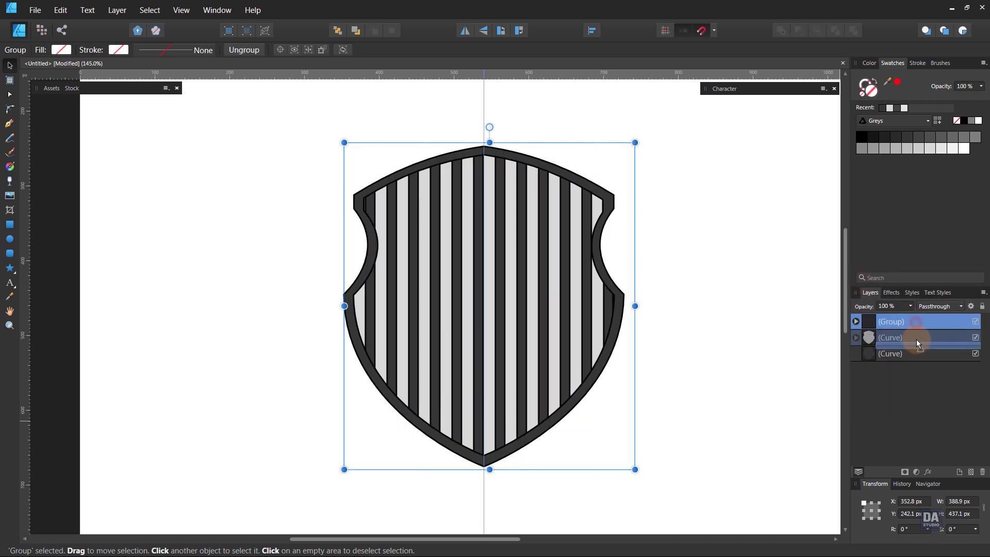
click(725, 326)
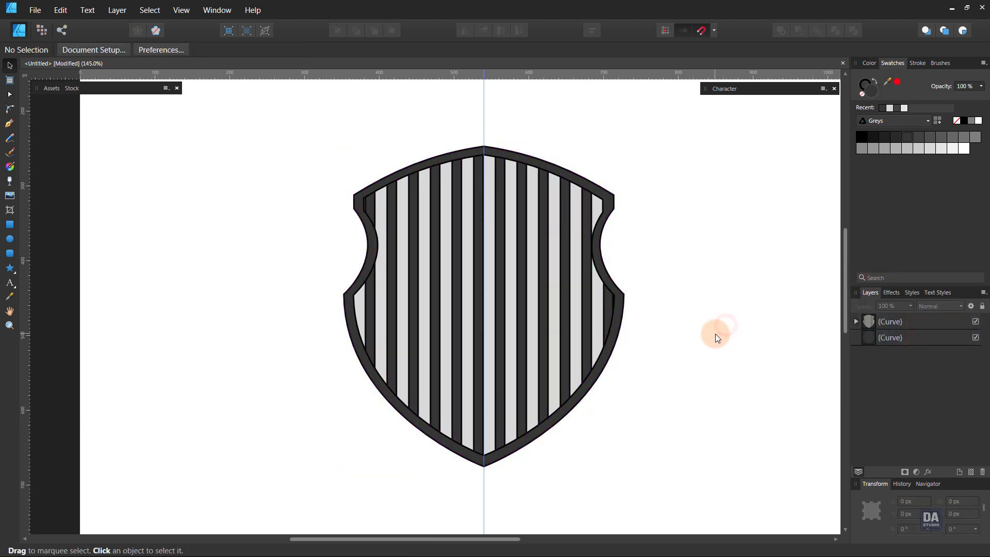
Expand the shield layer and hide the clipped stripe group
key(m)
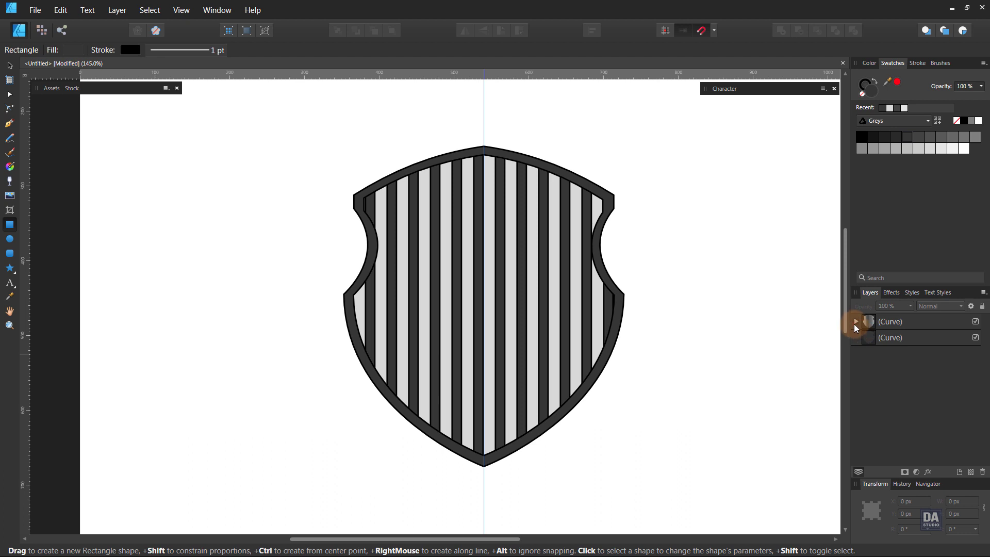
click(856, 321)
click(976, 338)
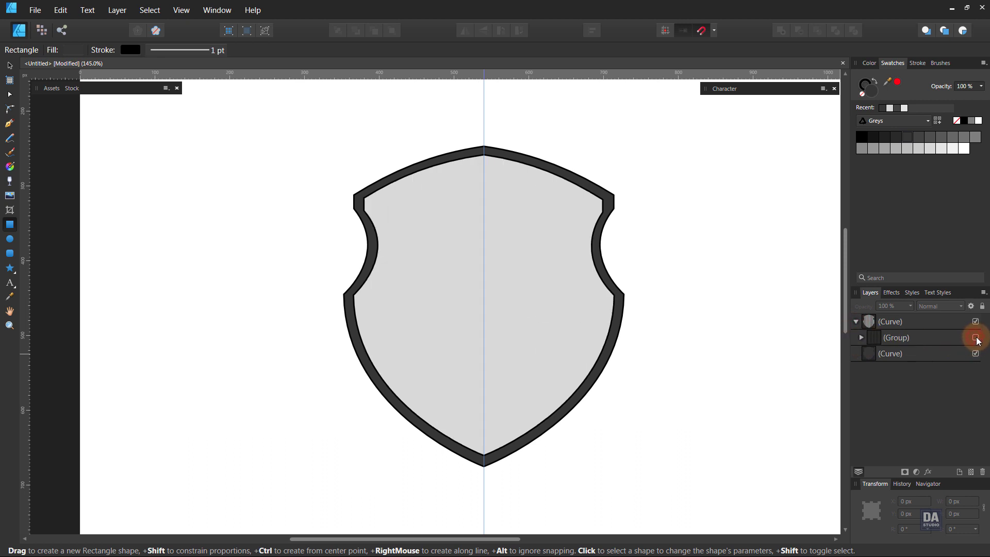
click(976, 338)
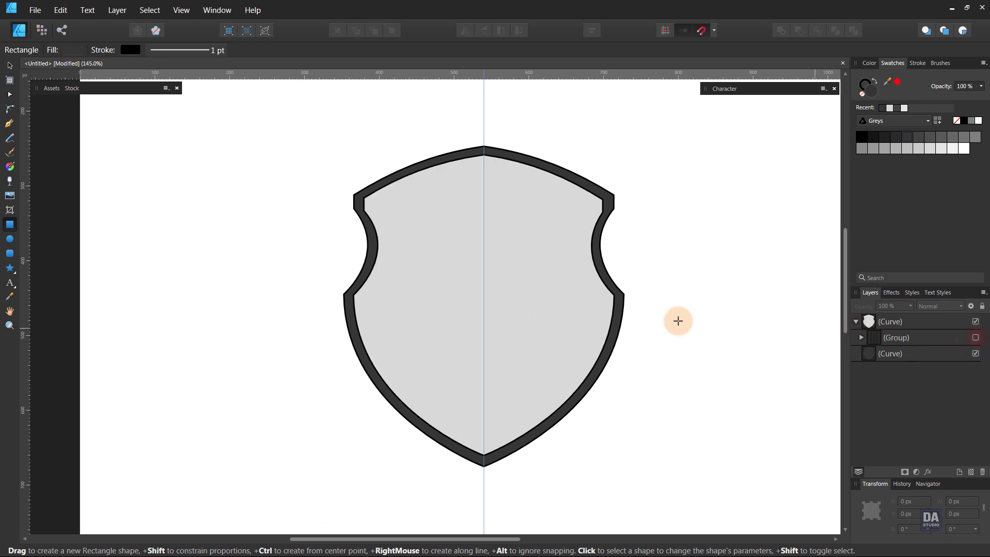
key(v)
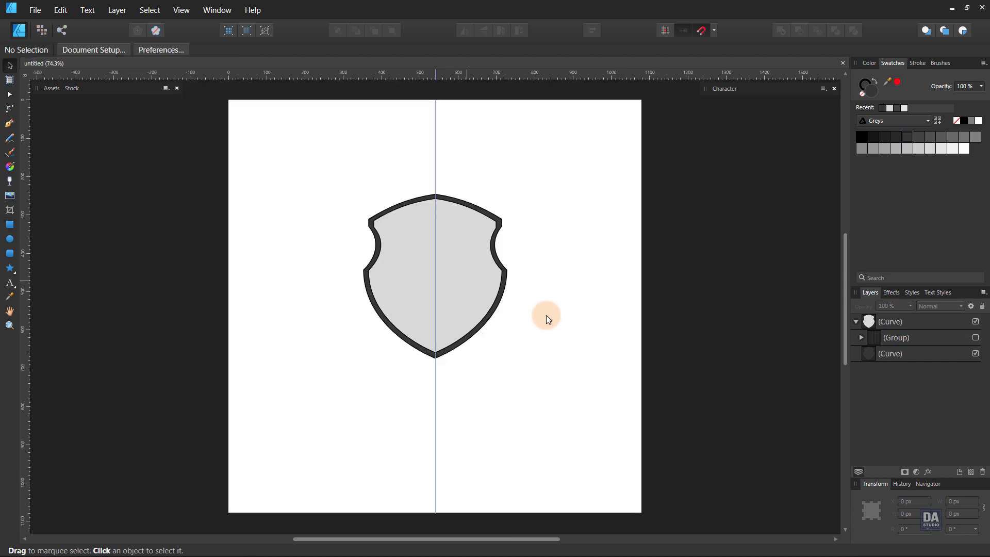
Move both shield curves lower, scale them up to about 451 × 516 px, and zoom in
double_click(488, 280)
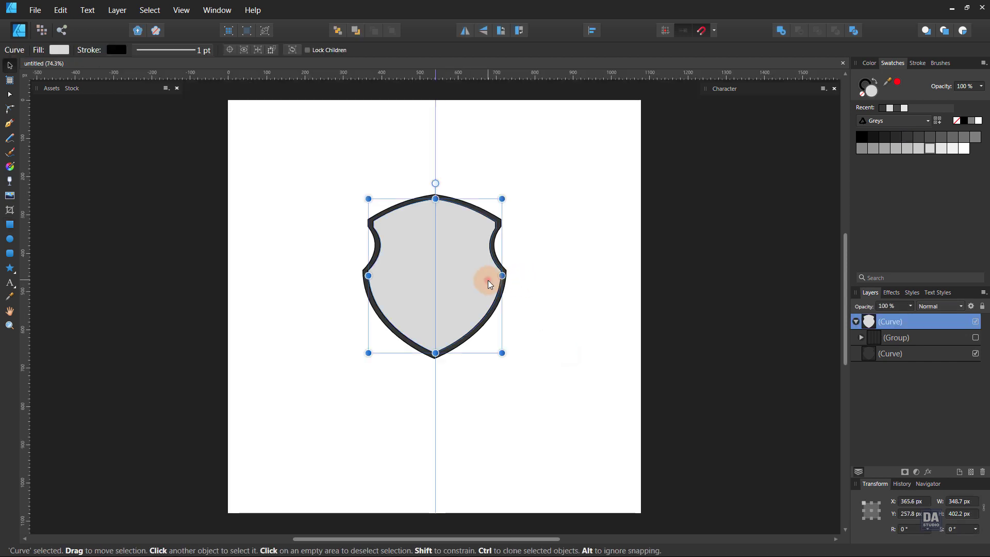
ctrl+click(898, 358)
key(v)
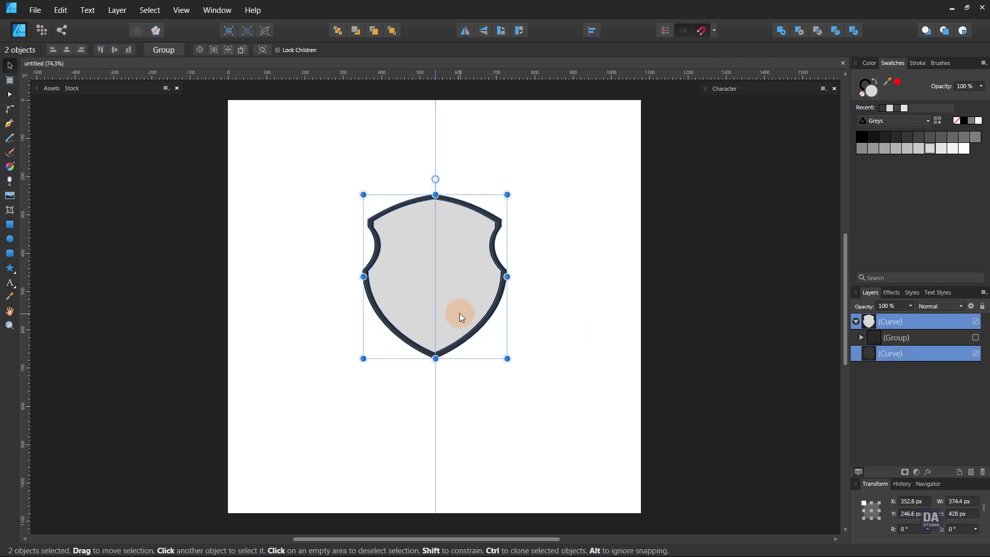
drag(459, 313, 456, 344)
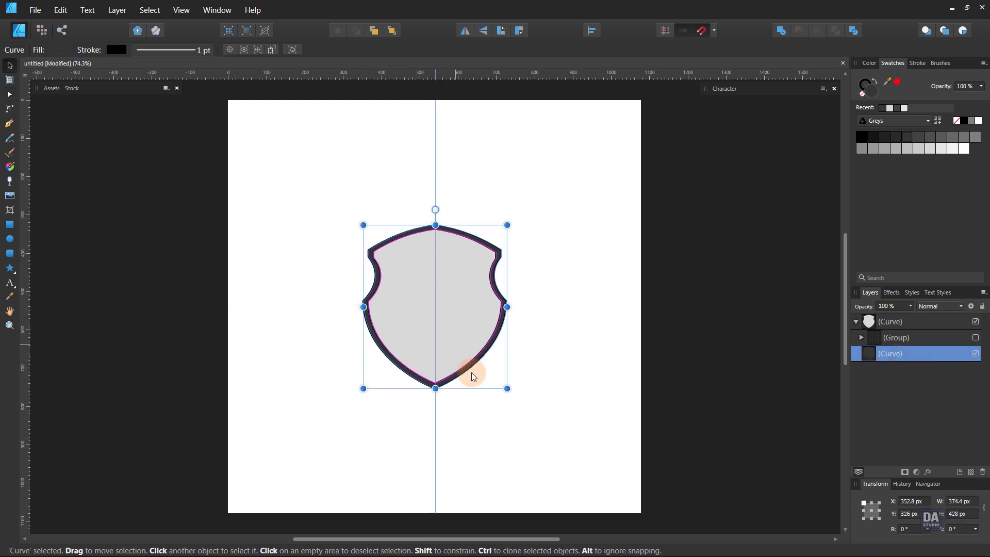
drag(507, 388, 521, 408)
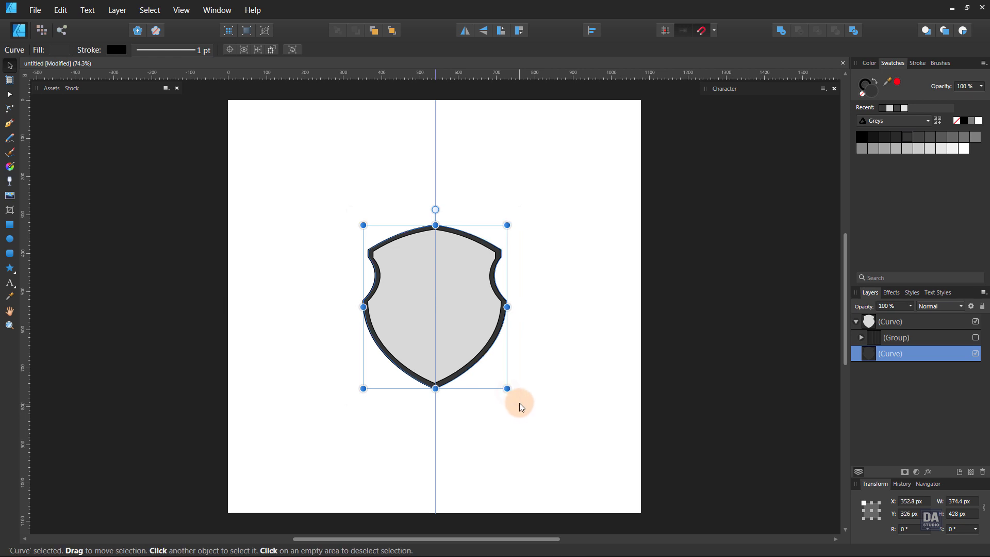
ctrl+click(897, 322)
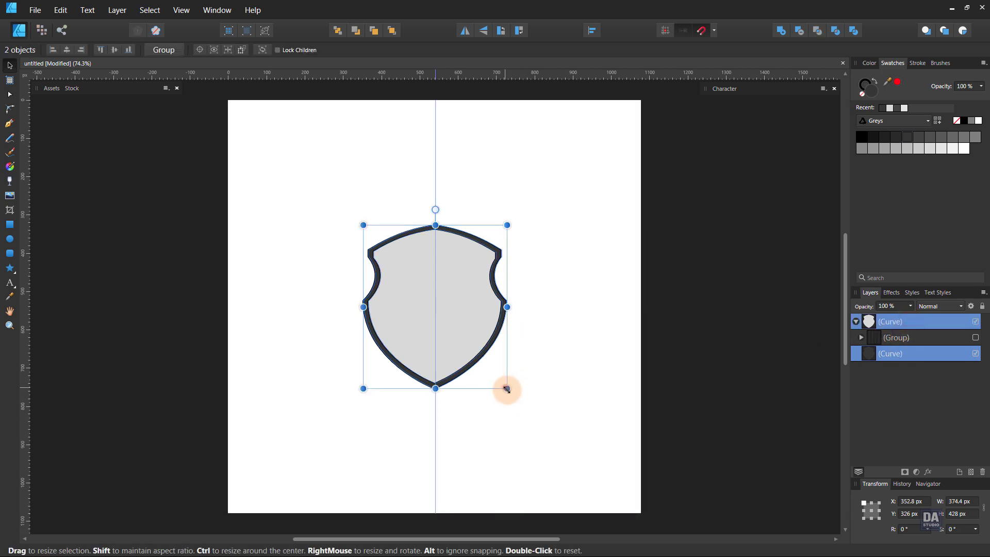
drag(507, 389, 526, 398)
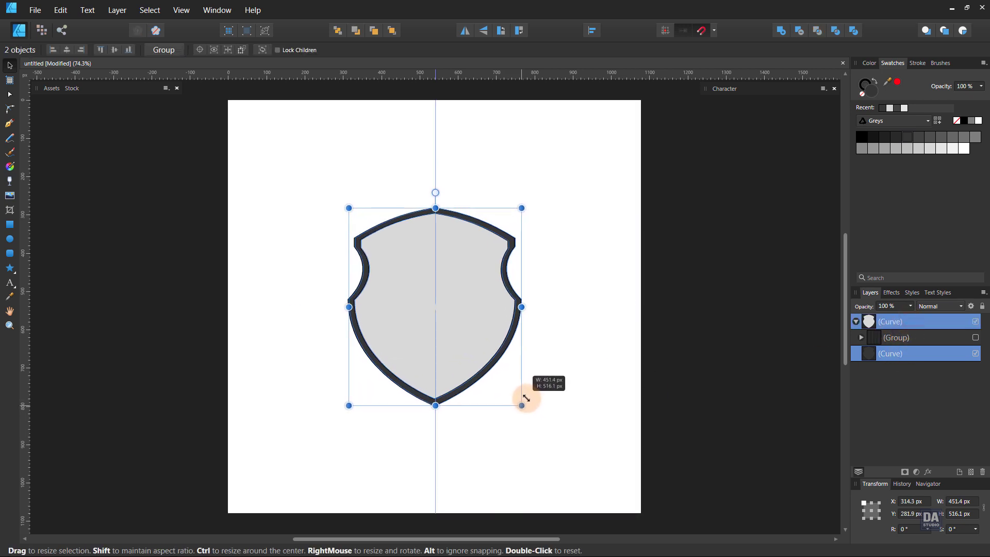
click(566, 373)
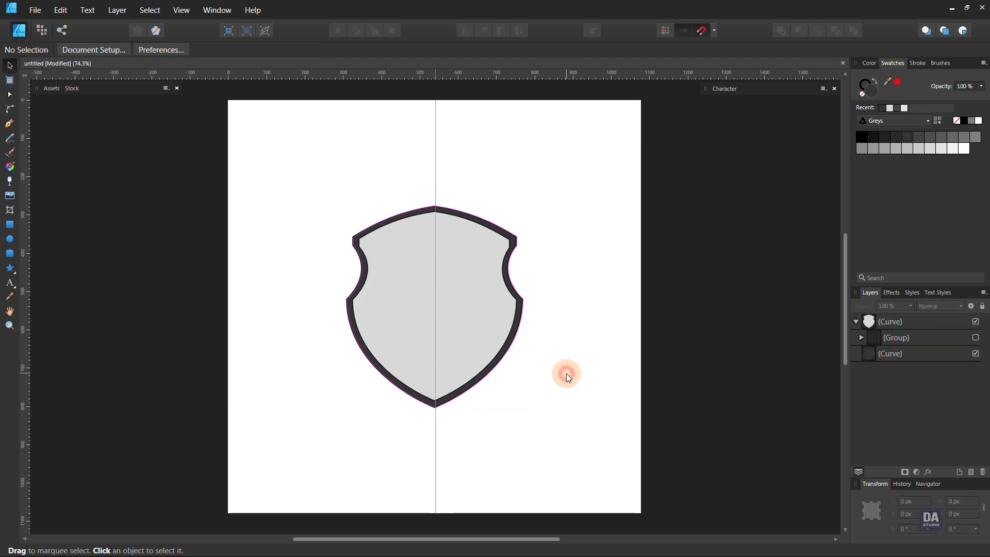
drag(392, 298, 494, 304)
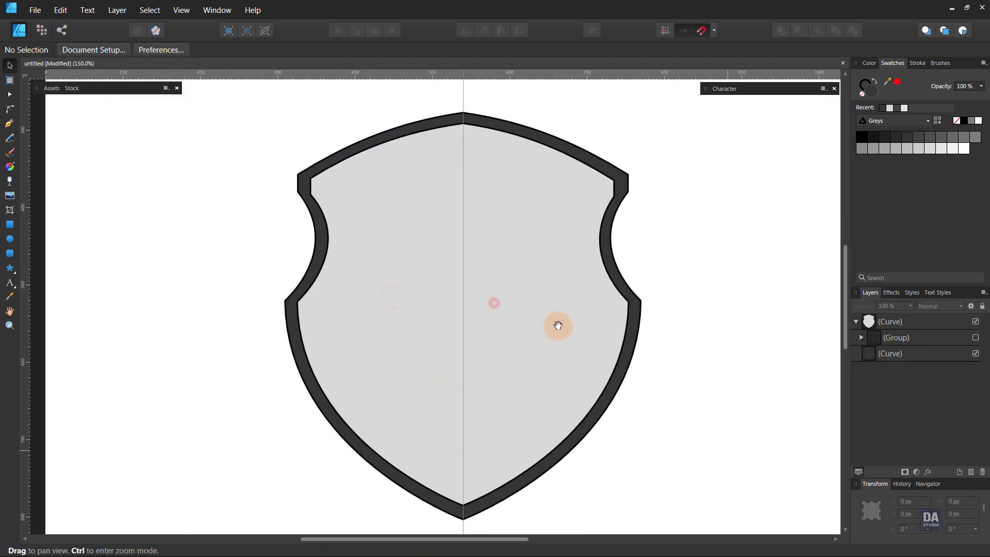
drag(558, 325, 539, 316)
Select both shield shapes and check their grey fill value in the Colour Chooser
click(912, 315)
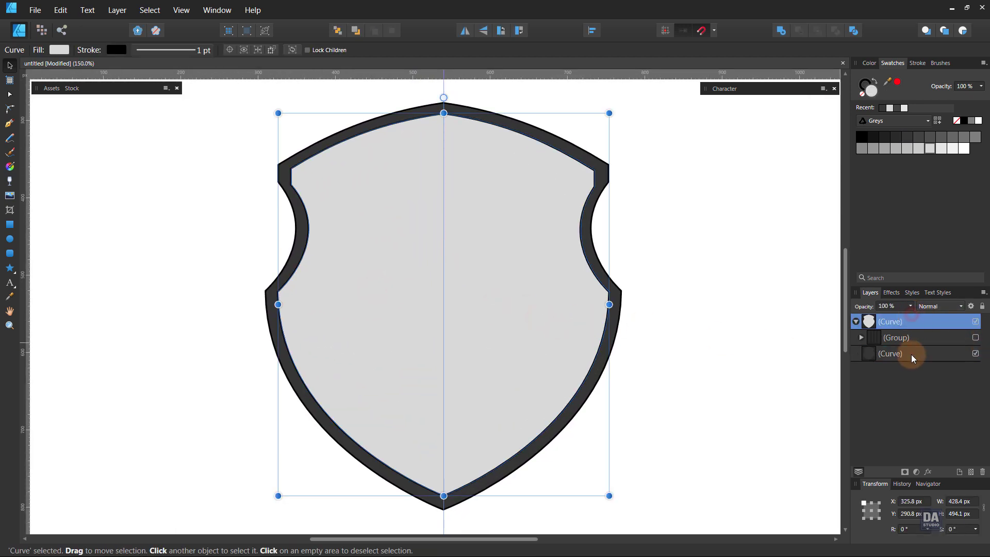
ctrl+click(912, 354)
click(859, 86)
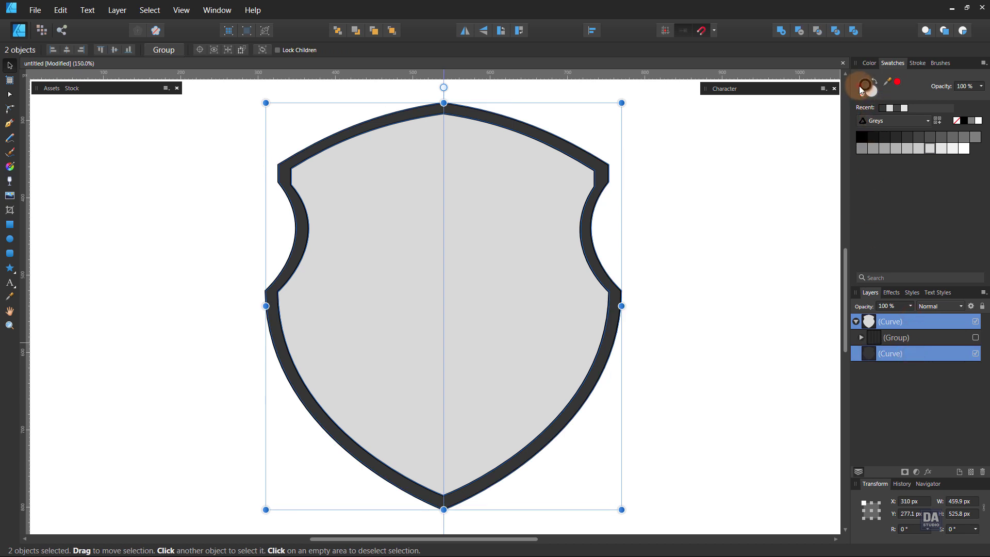
double_click(859, 86)
click(870, 91)
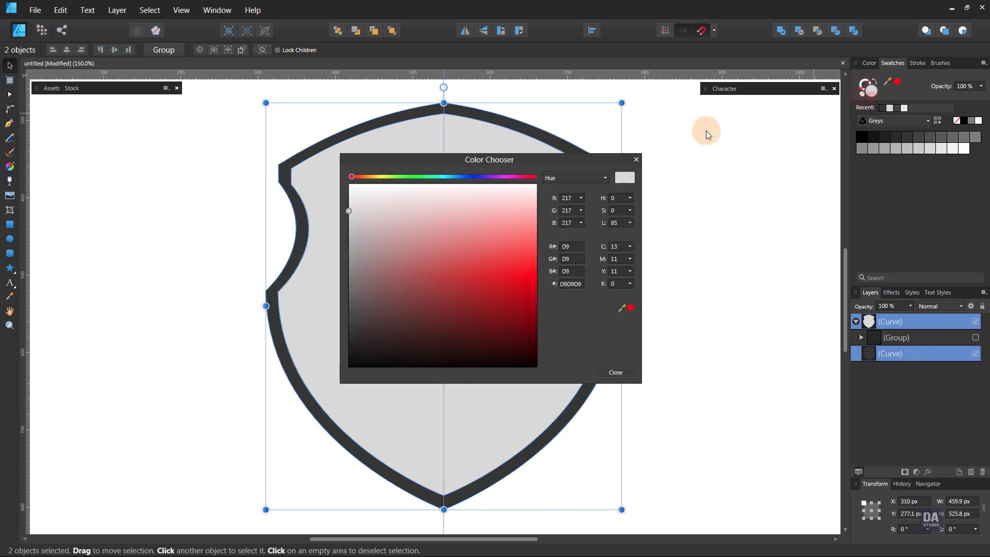
click(635, 159)
Select all fourteen bars in the stripe group, collapse it, and reselect the inner shield
click(896, 342)
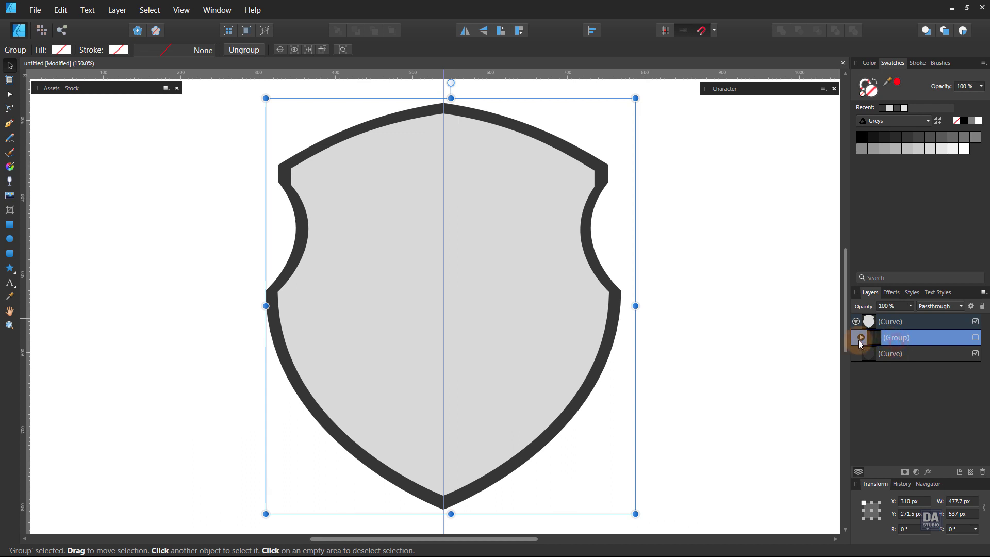
click(861, 337)
click(905, 354)
scroll(917, 385, down, 5)
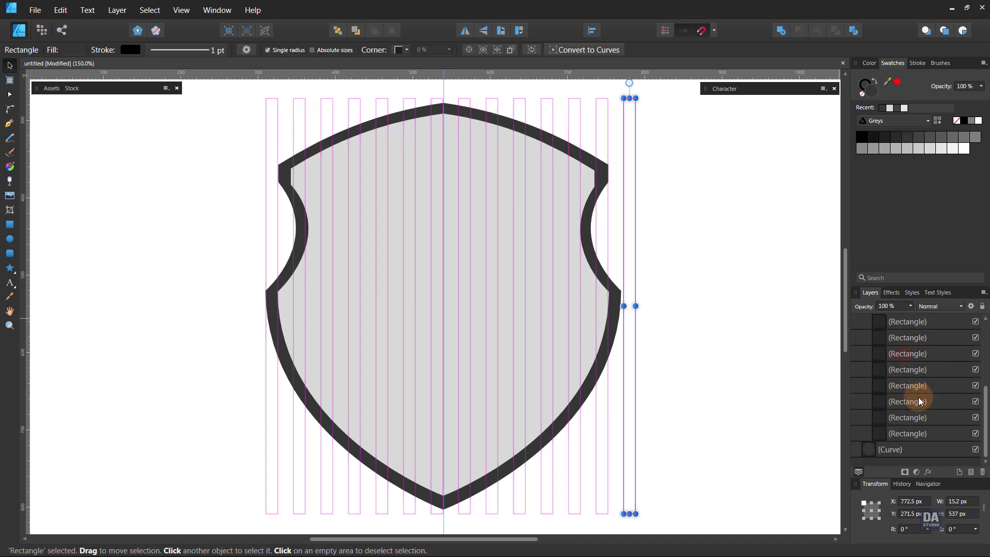
shift+click(914, 435)
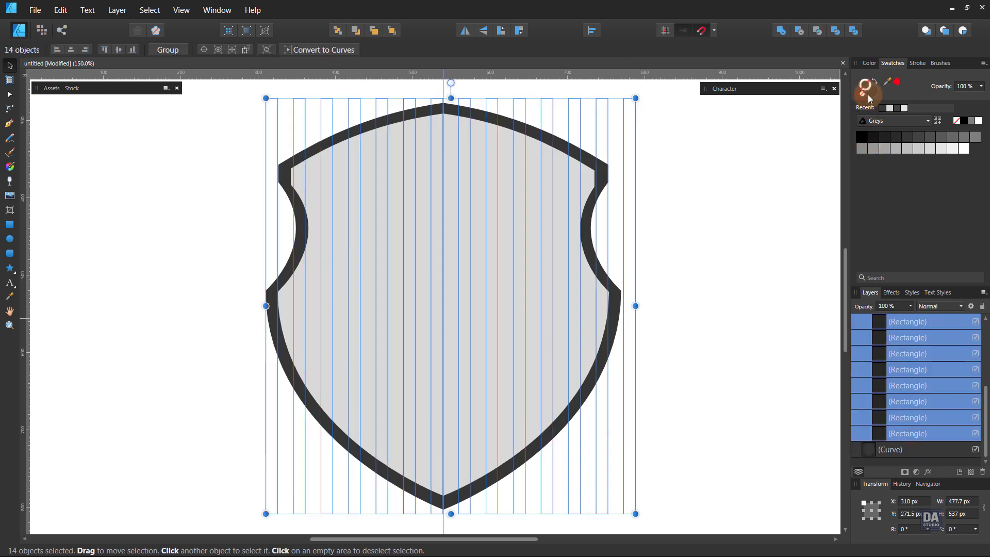
scroll(911, 339, up, 5)
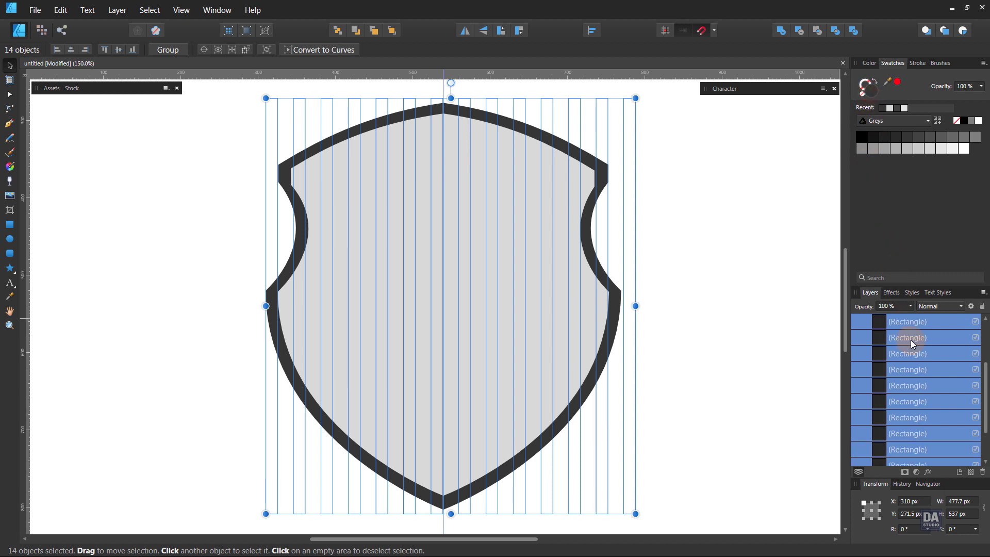
click(862, 338)
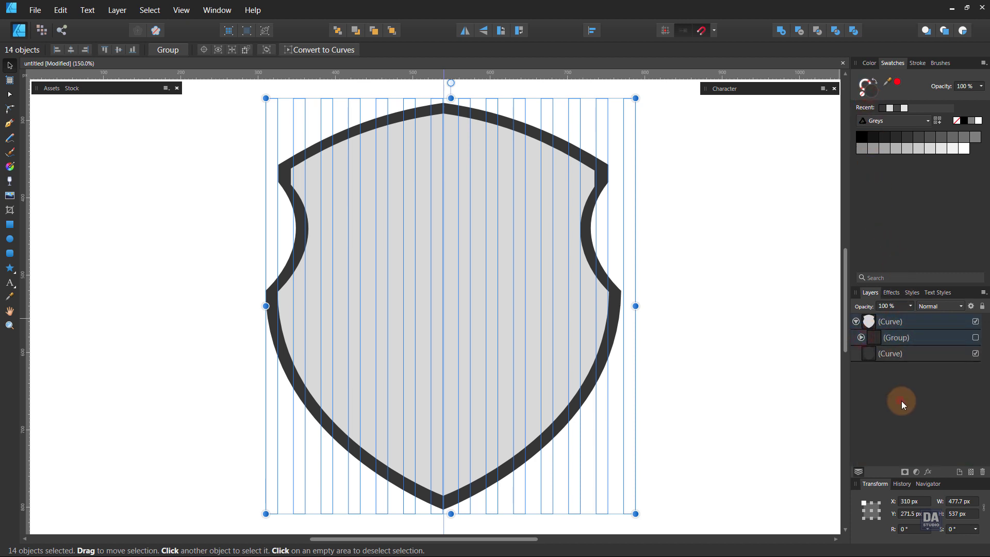
click(750, 384)
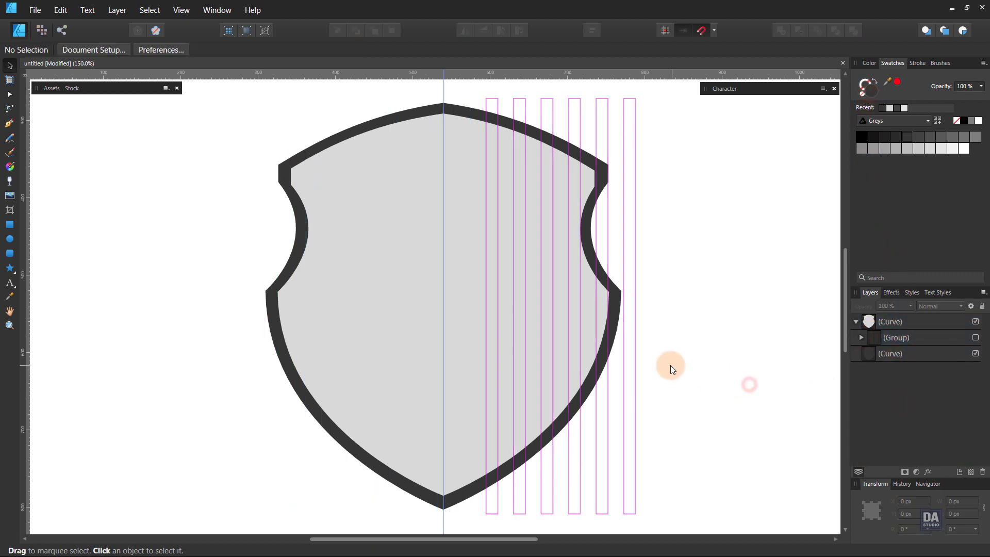
double_click(905, 320)
Fill the inner shield with a bronze gradient from the 120 Gold and Bronze swatch palette
click(899, 124)
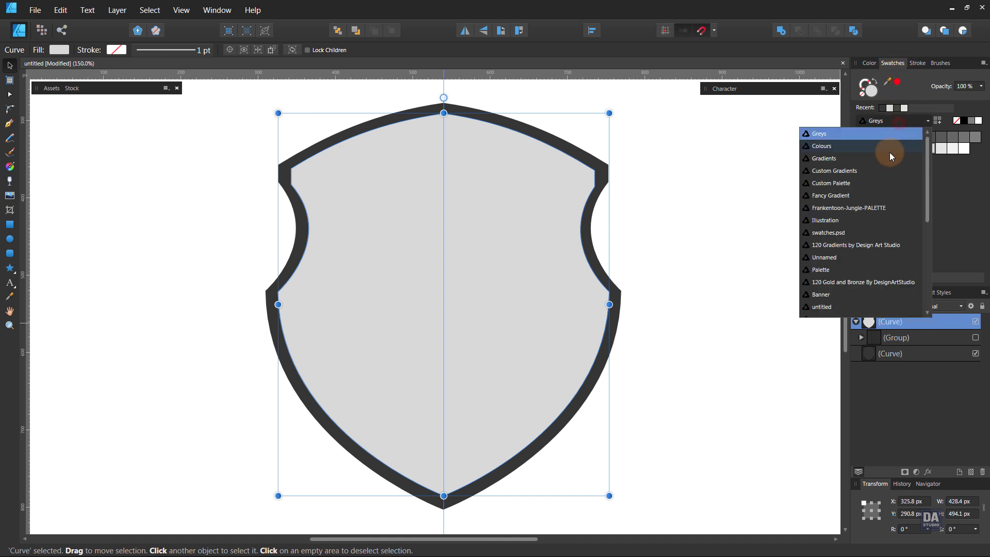
click(854, 281)
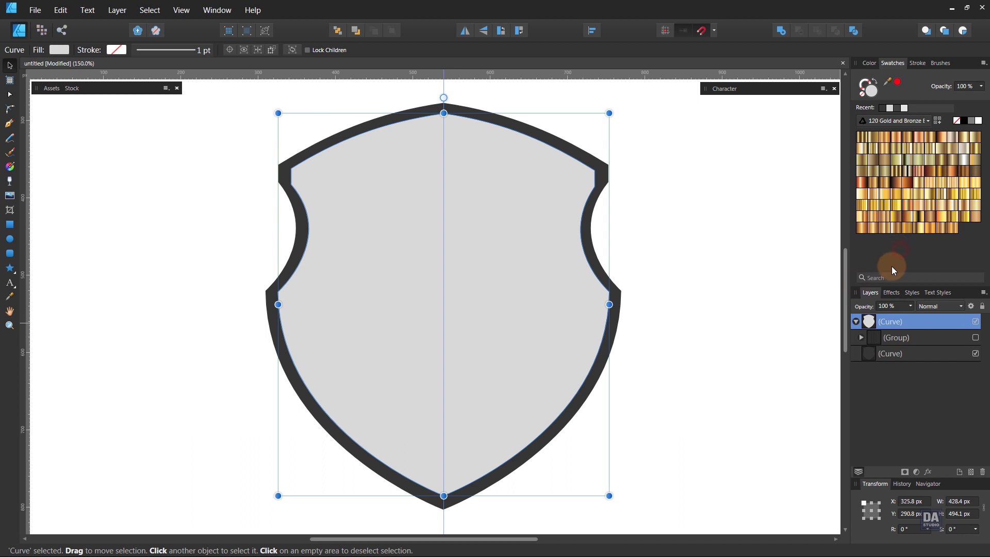
click(898, 185)
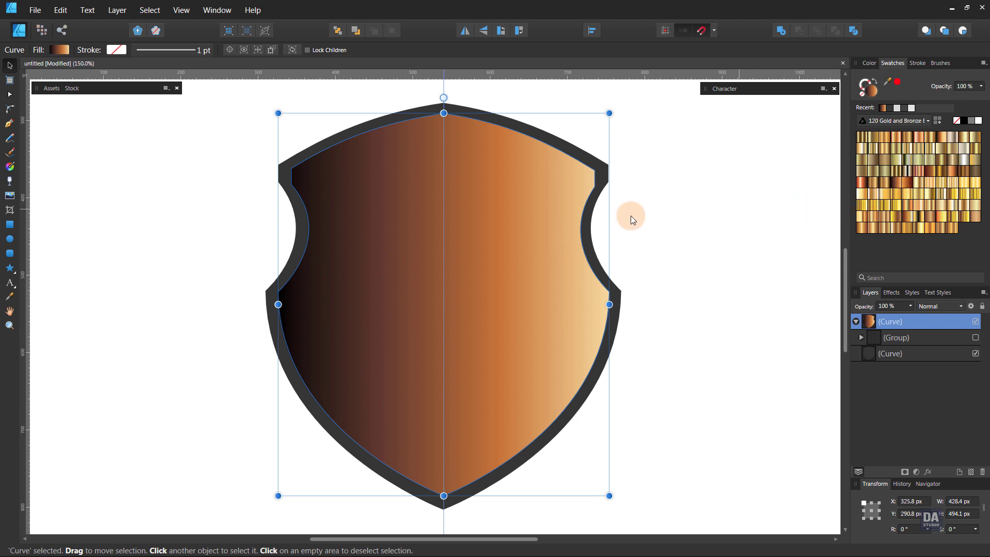
click(952, 174)
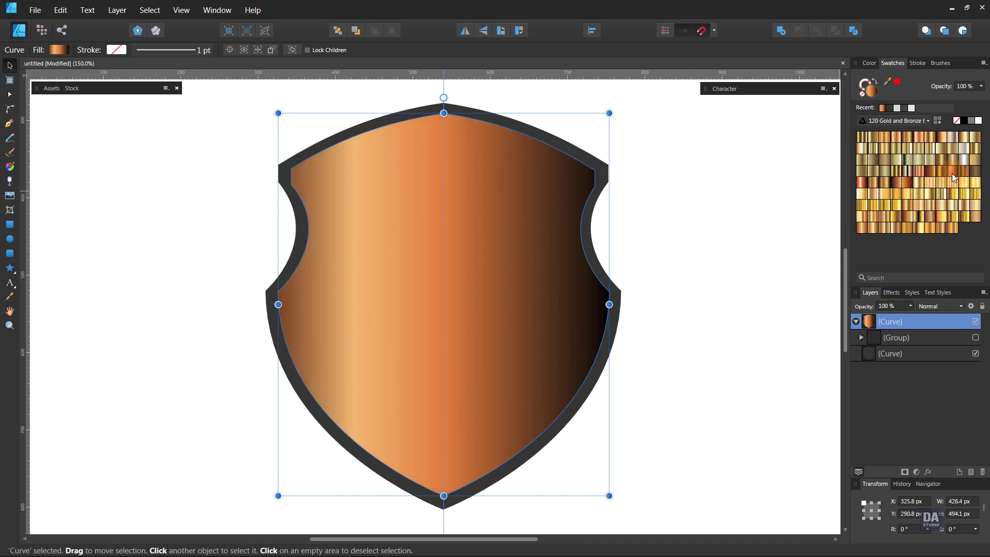
click(903, 184)
click(895, 181)
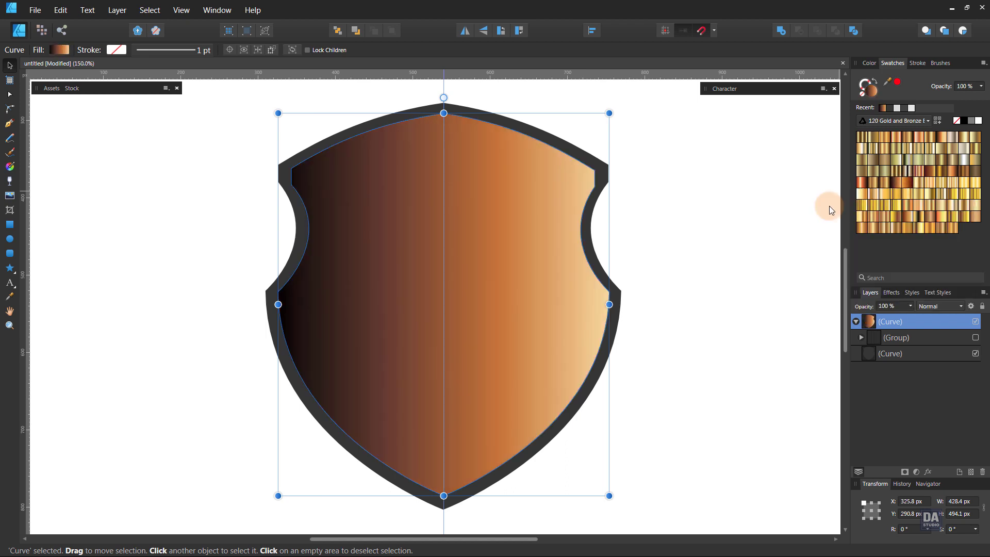
Reverse the gradient to run pale gold left to near-black right, adjusting its stops and end handles
click(10, 166)
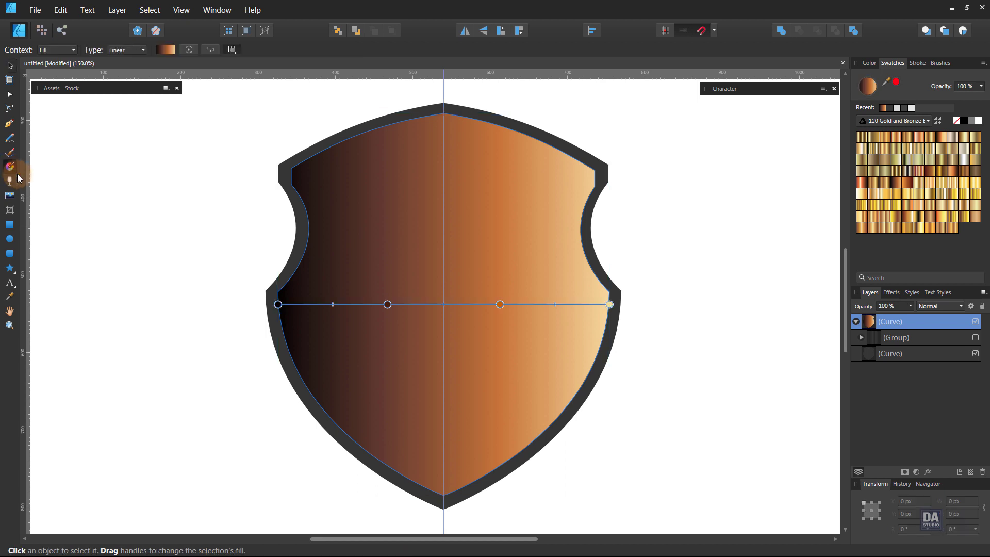
mouse_move(687, 312)
mouse_down()
mouse_move(215, 309)
mouse_move(233, 312)
mouse_up()
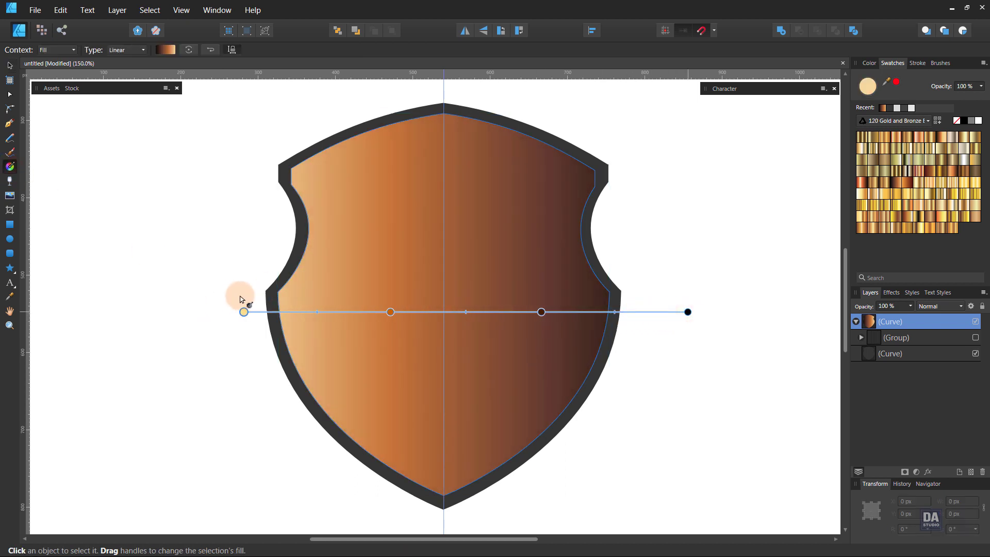
click(382, 312)
drag(382, 312, 415, 312)
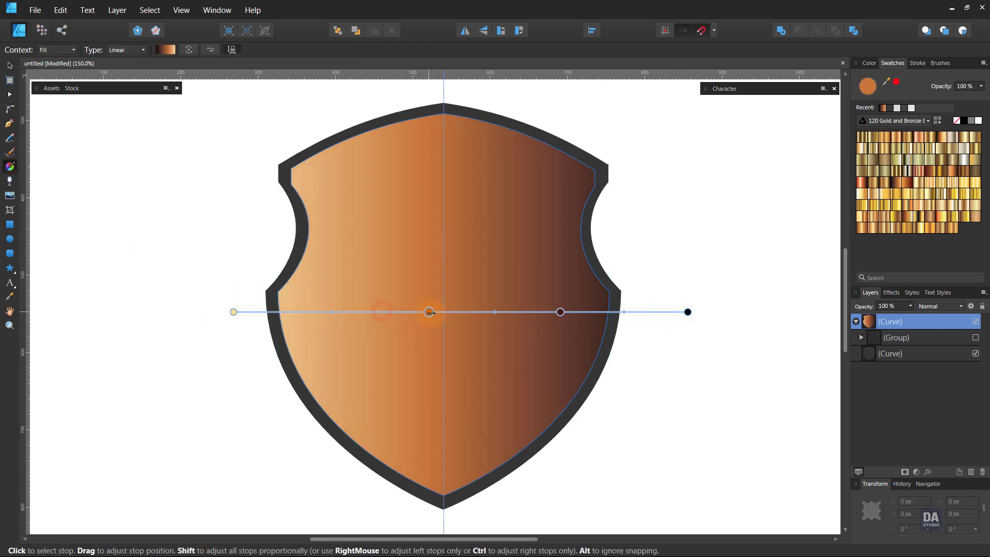
drag(687, 311, 631, 311)
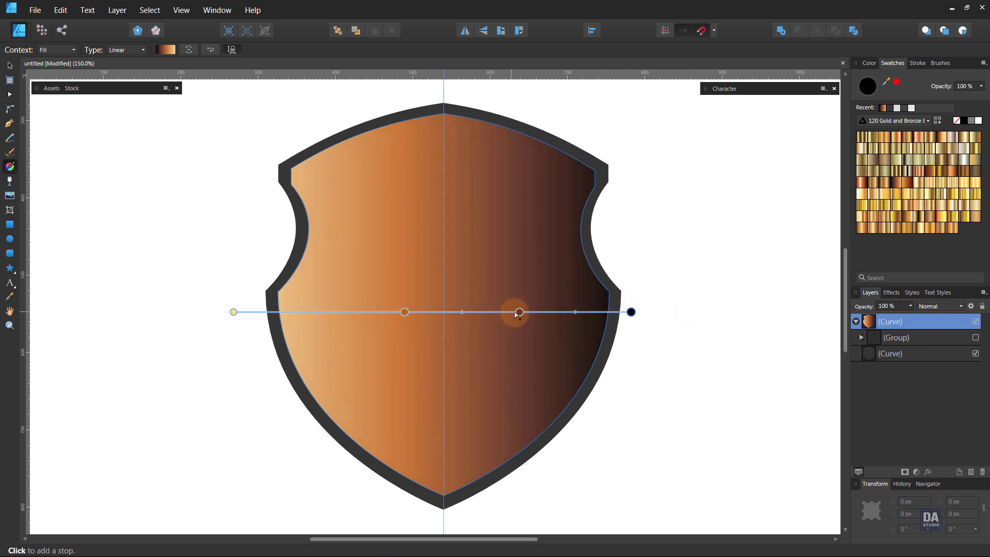
drag(519, 312, 515, 312)
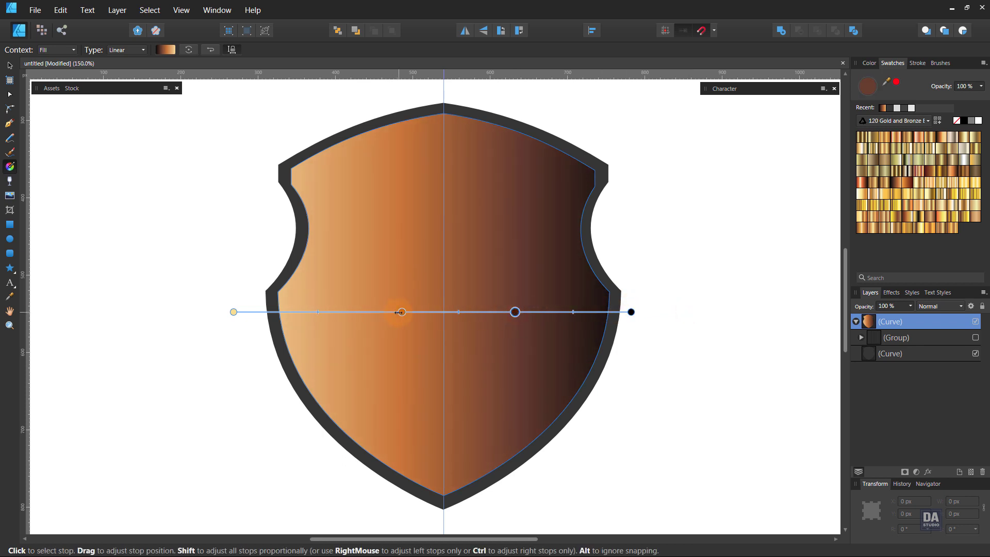
drag(401, 312, 411, 312)
drag(234, 312, 252, 312)
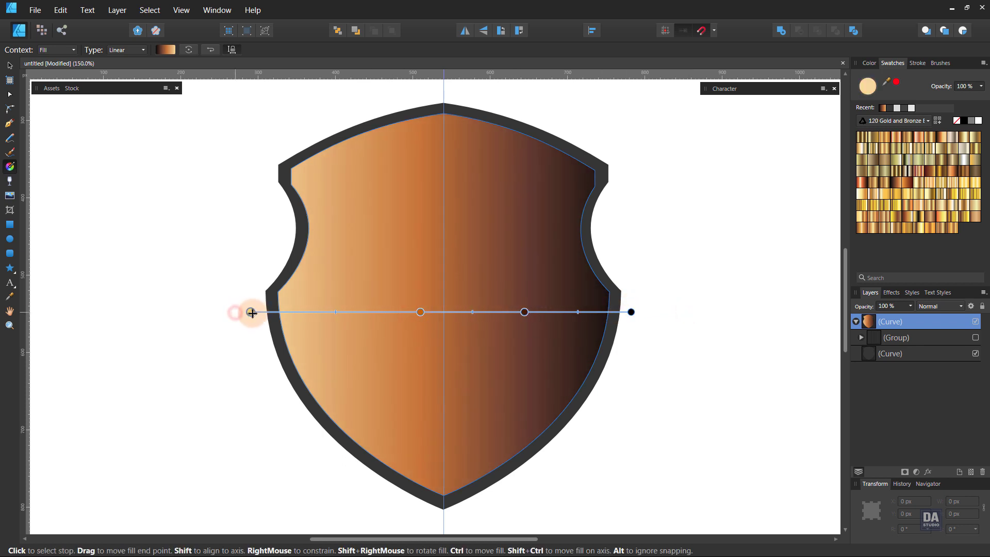
click(420, 312)
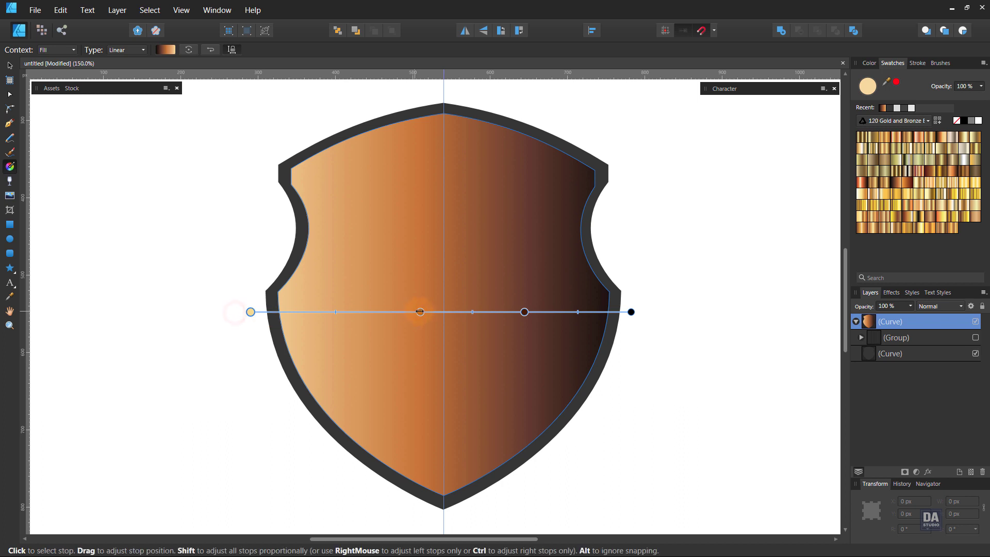
click(521, 312)
Reveal the hidden stripe group over the shield and select it
key(v)
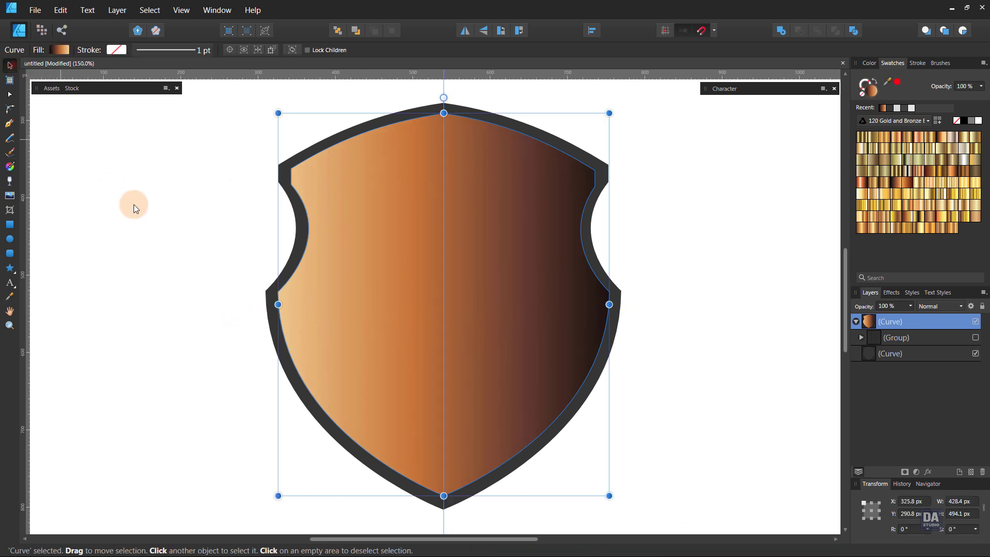
click(139, 209)
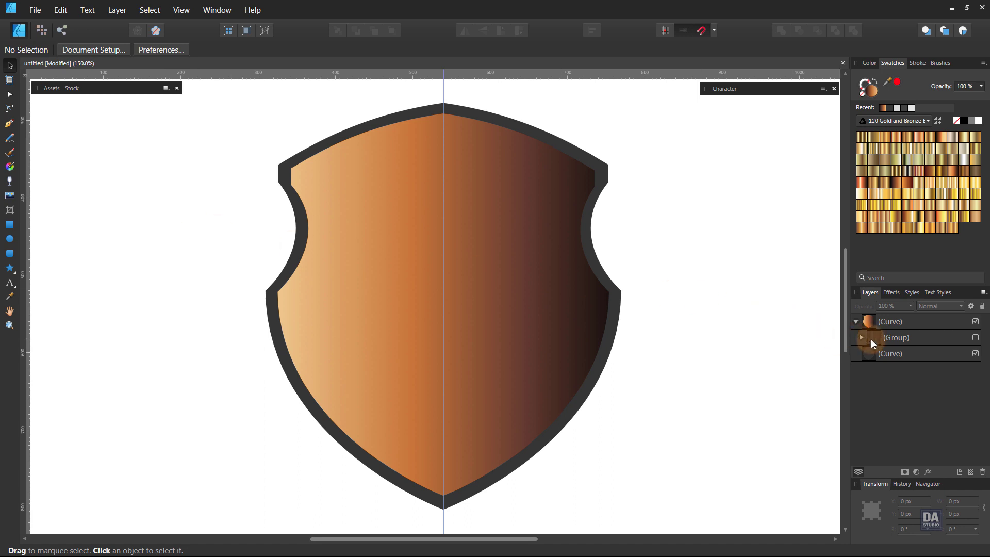
click(976, 338)
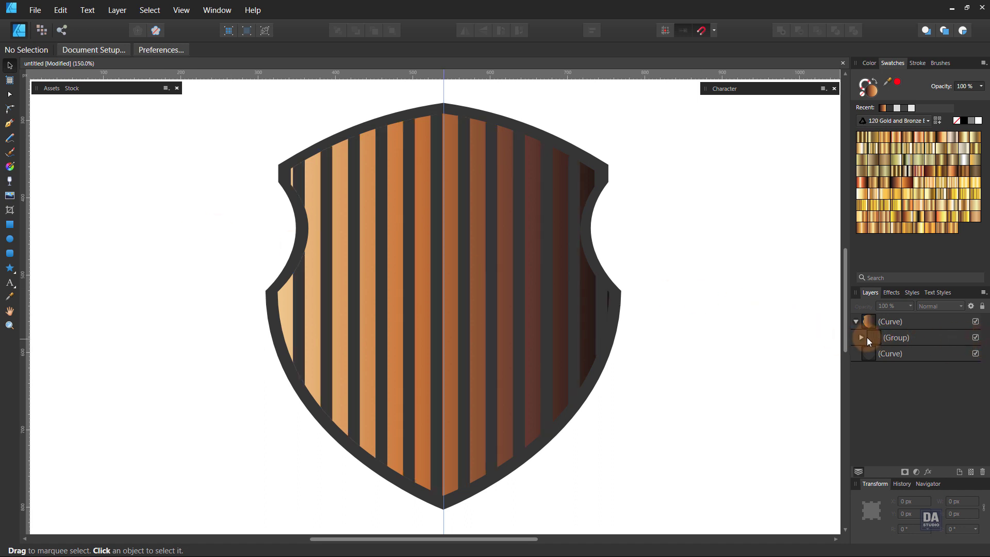
click(876, 337)
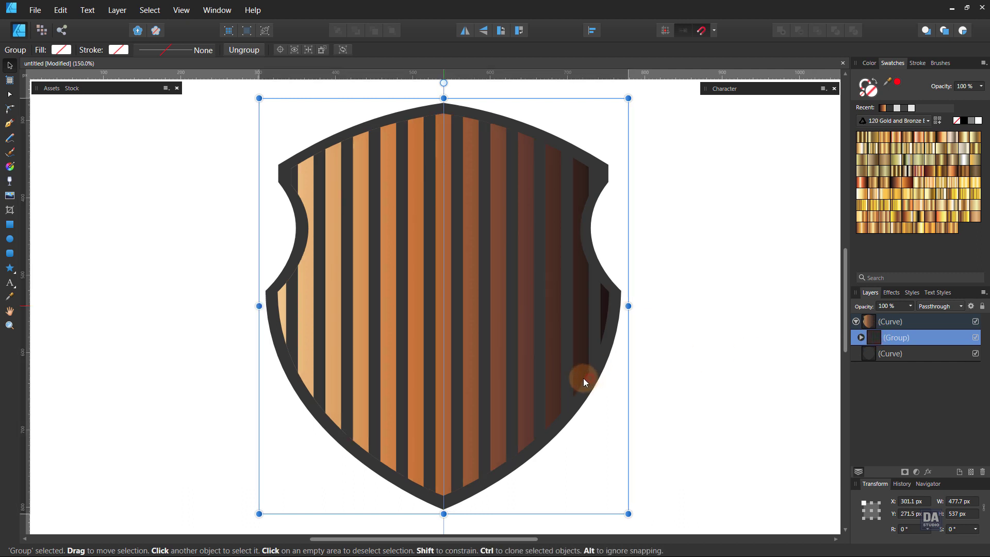
click(583, 378)
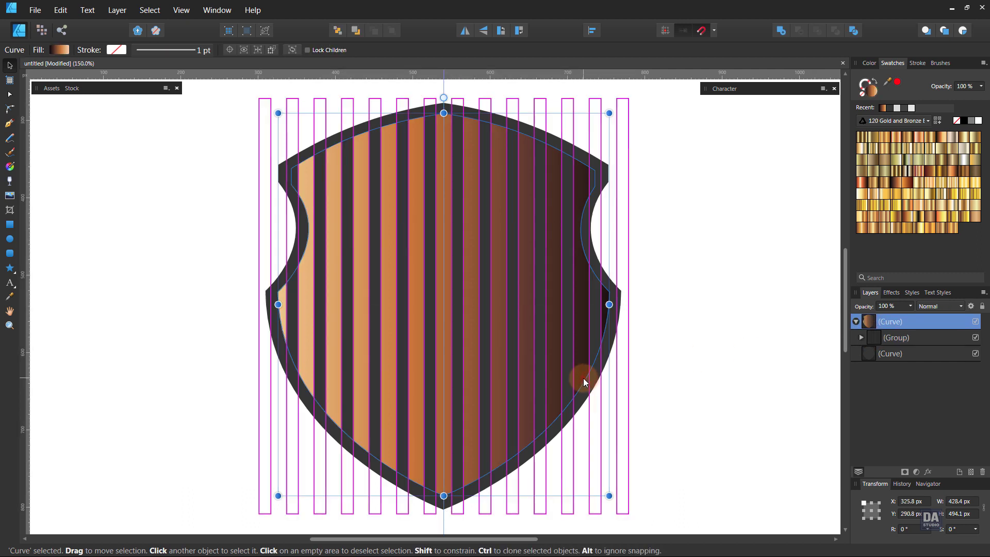
click(902, 339)
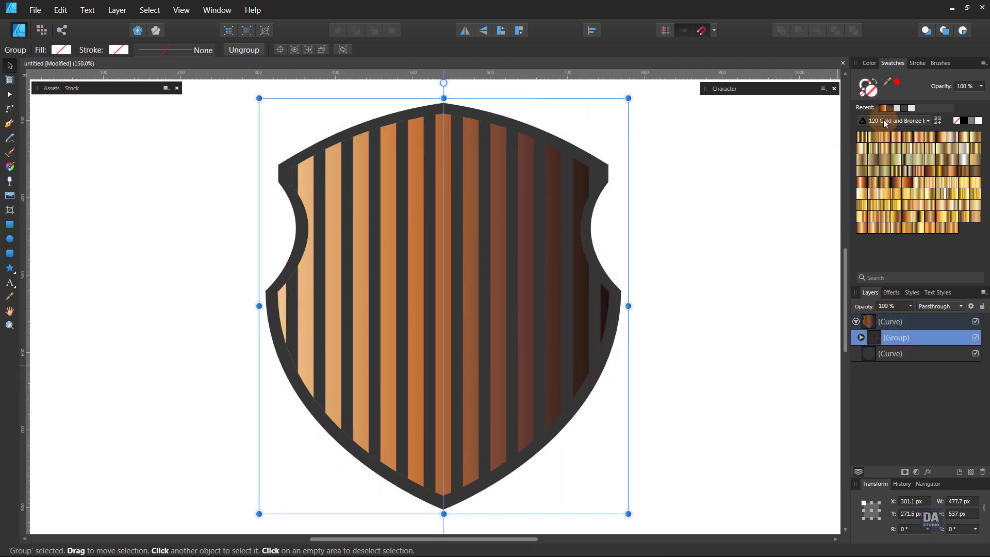
Make the stripes white at 16% opacity with Overlay blend mode
click(976, 120)
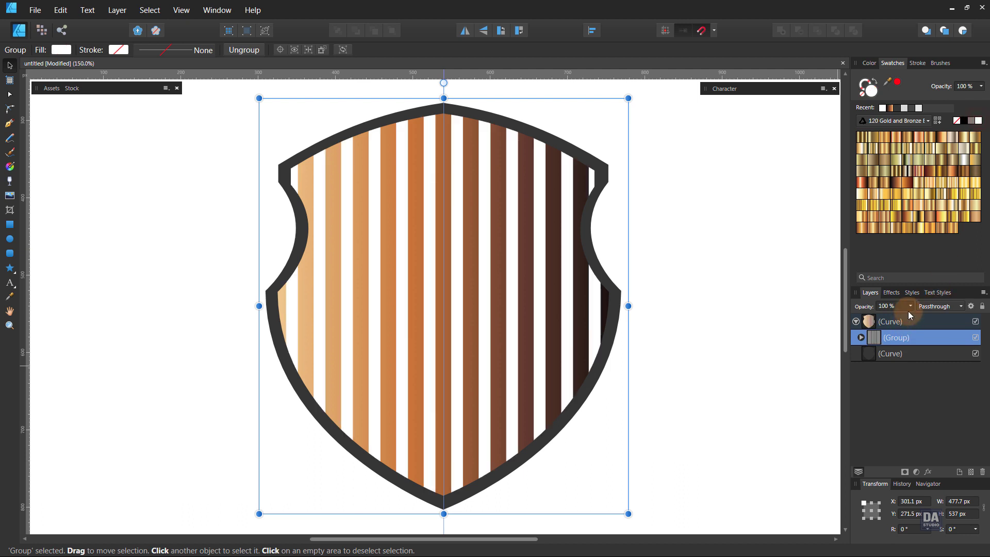
drag(909, 308, 850, 321)
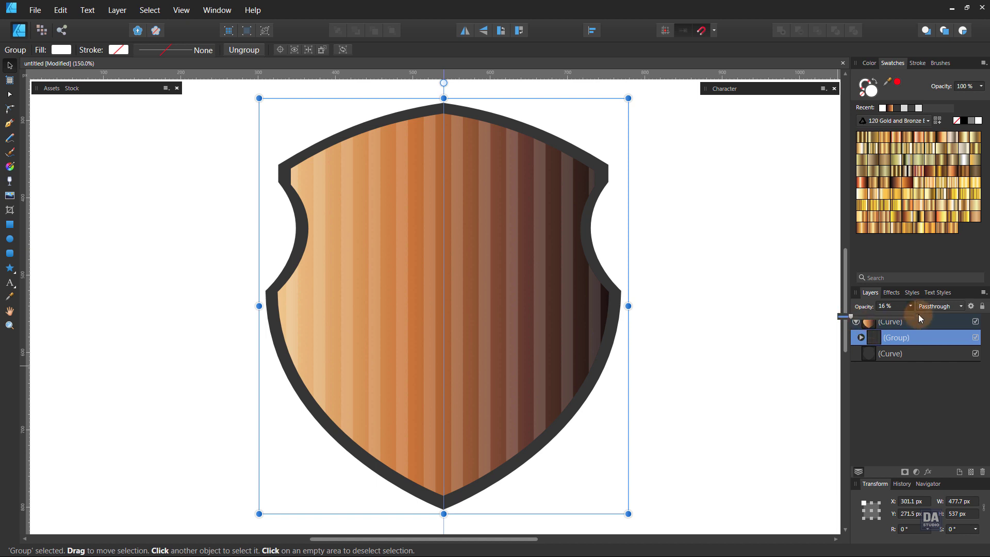
click(933, 307)
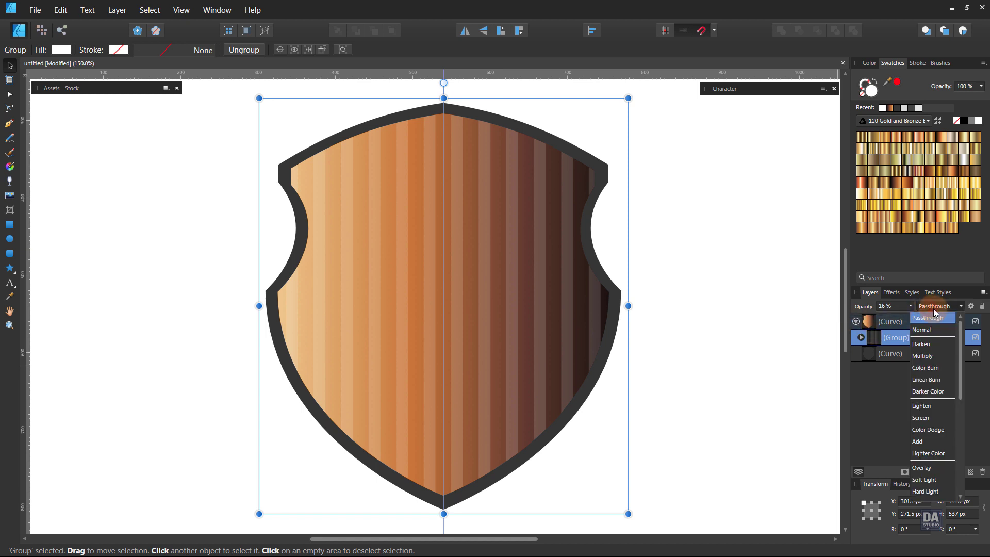
click(931, 471)
click(944, 421)
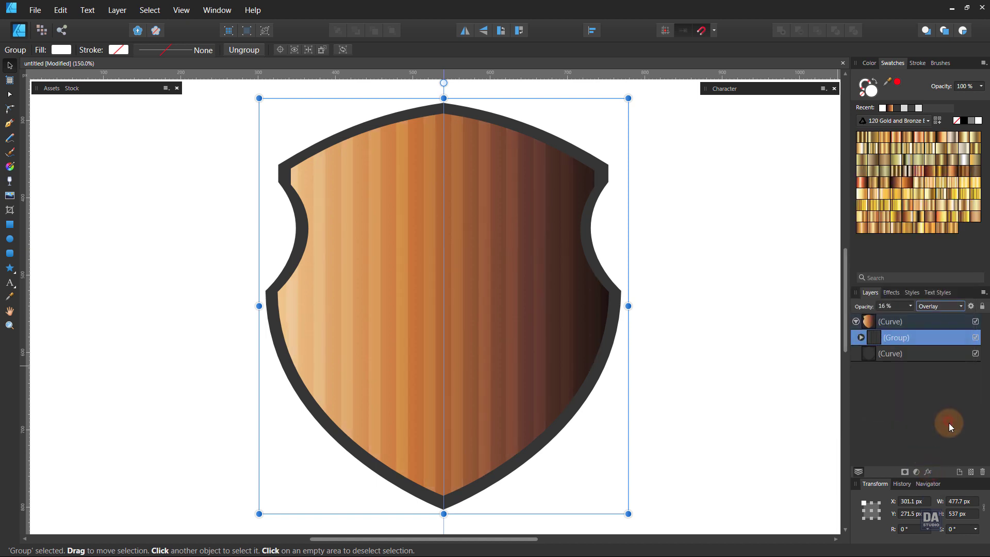
click(713, 388)
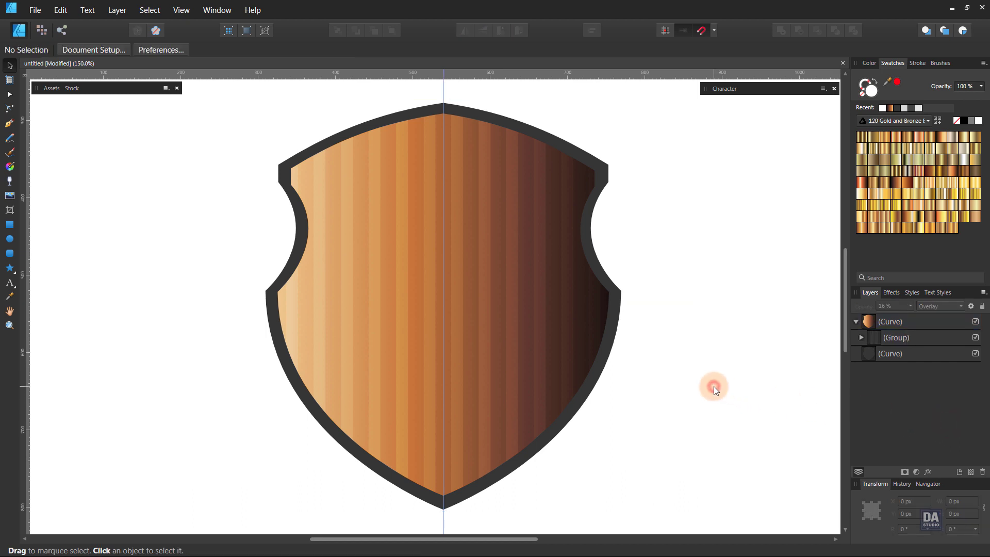
click(976, 339)
click(976, 338)
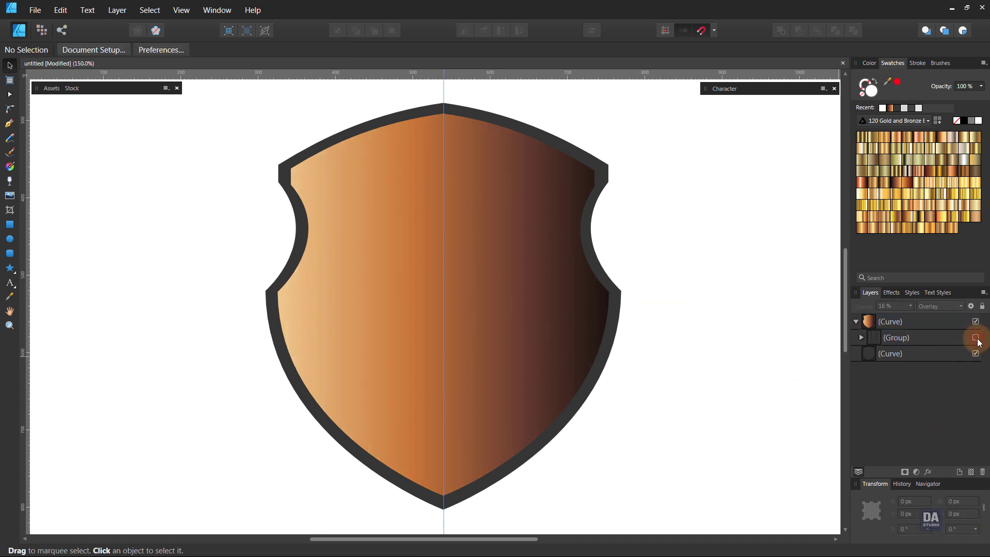
click(680, 357)
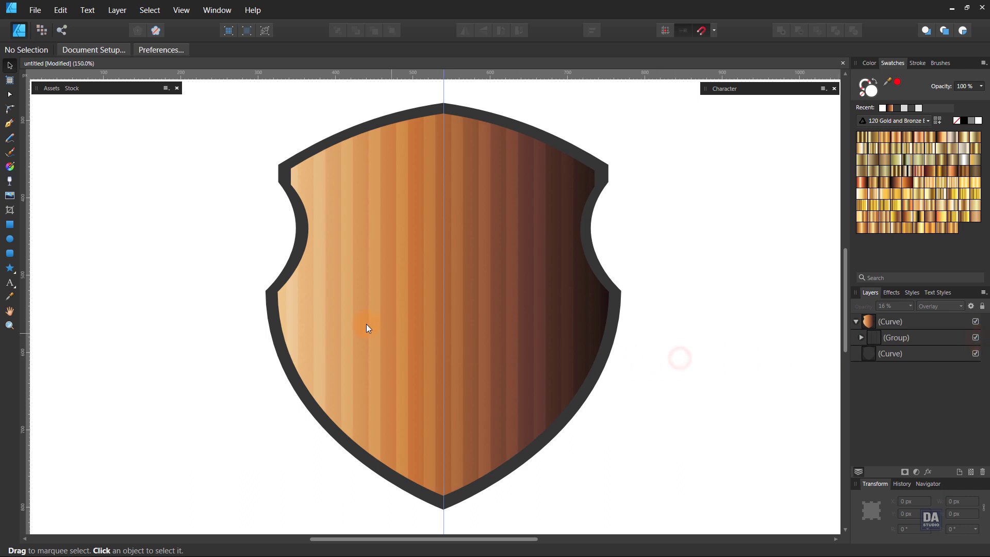
Draw a pen curve from the shield's top-left inner edge down along its left side
click(7, 127)
scroll(373, 320, up, 1)
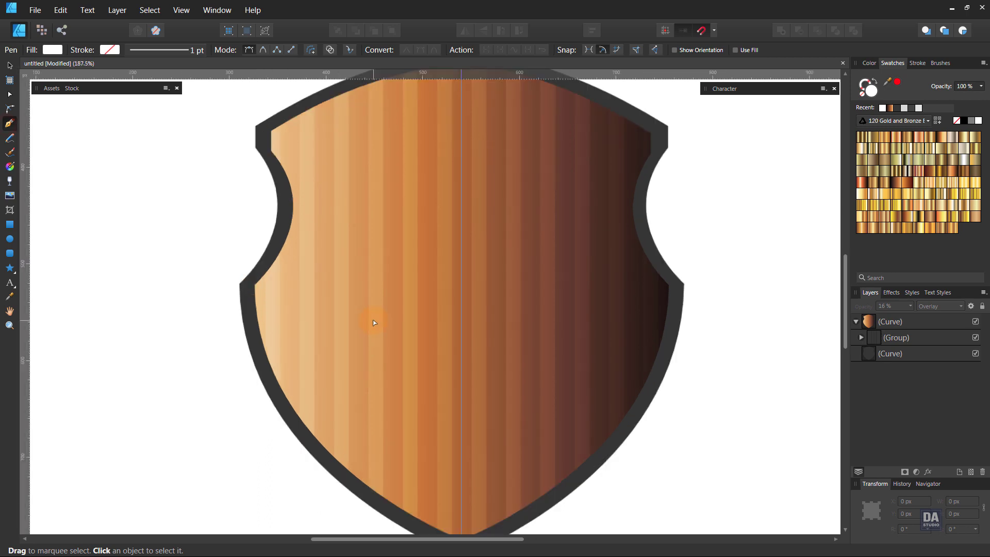
drag(425, 385, 413, 346)
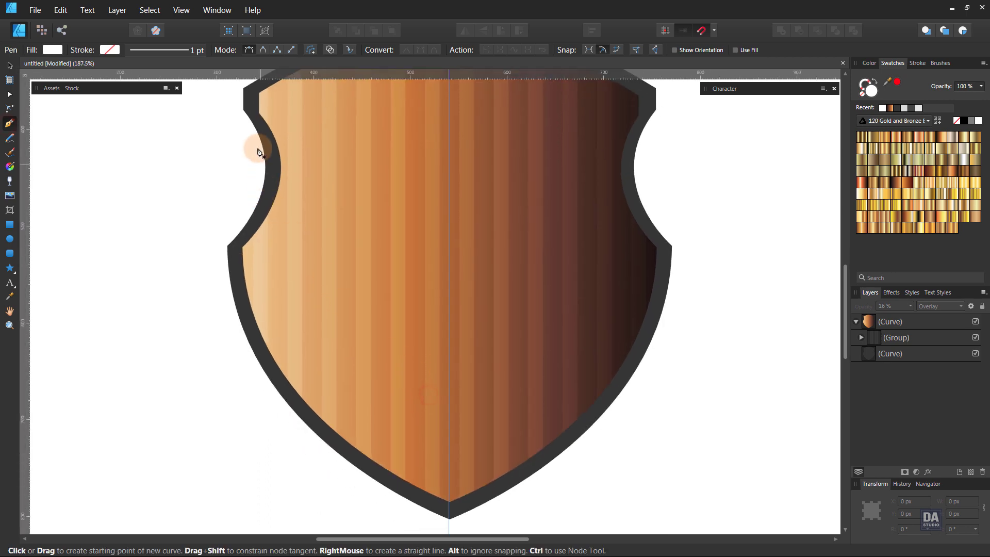
click(260, 113)
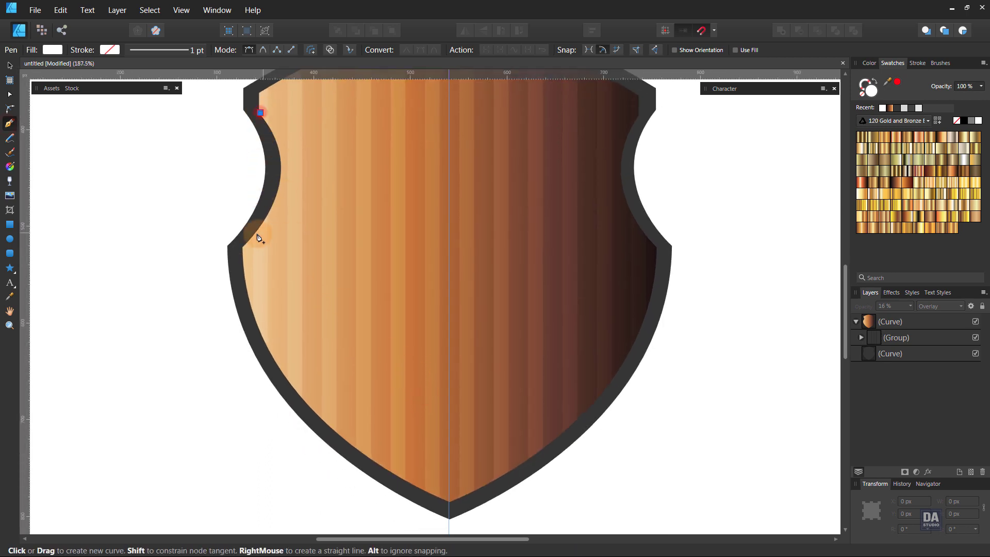
drag(242, 247, 164, 324)
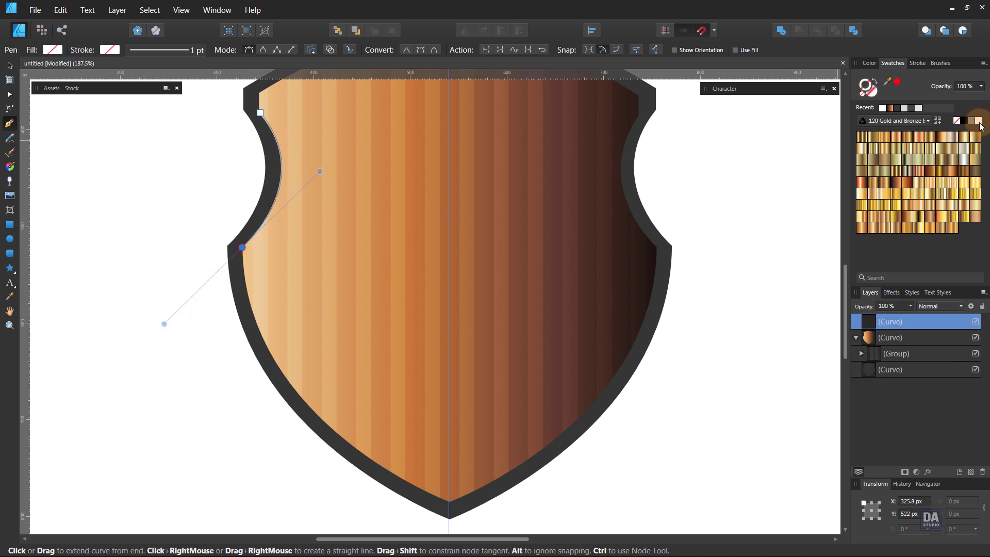
Set the highlight stroke to 3 pt and taper its ends with a pressure profile
click(919, 64)
click(921, 64)
scroll(967, 96, up, 2)
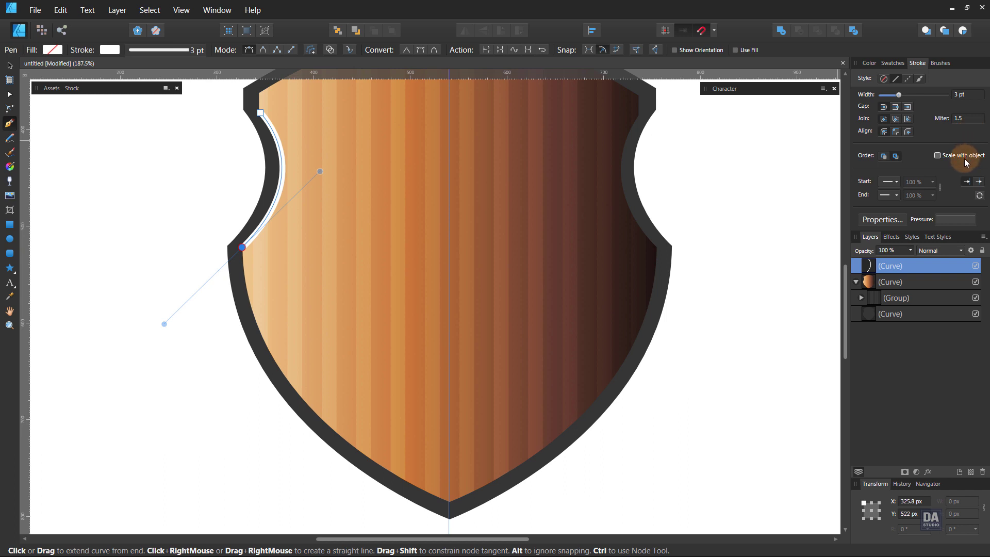
click(958, 222)
click(906, 233)
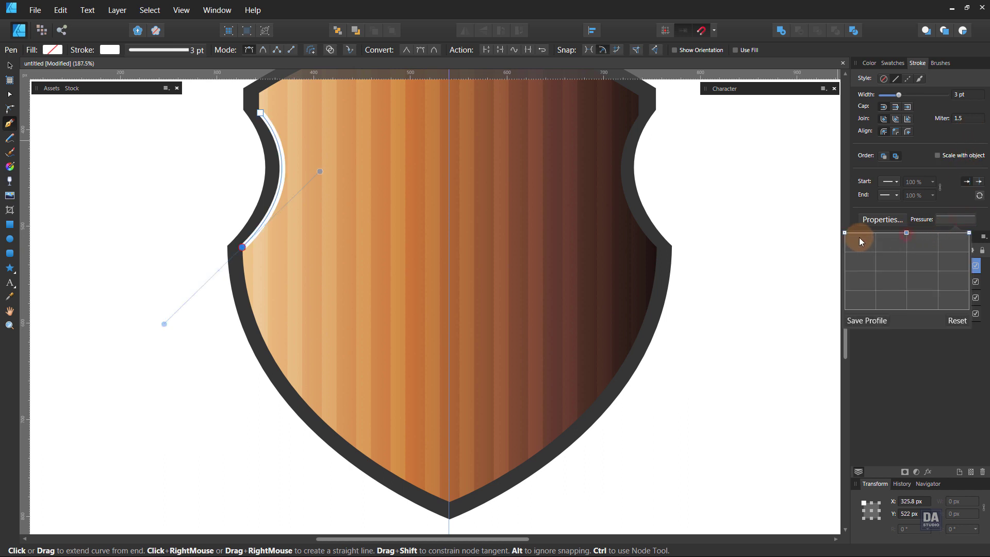
drag(847, 233, 845, 308)
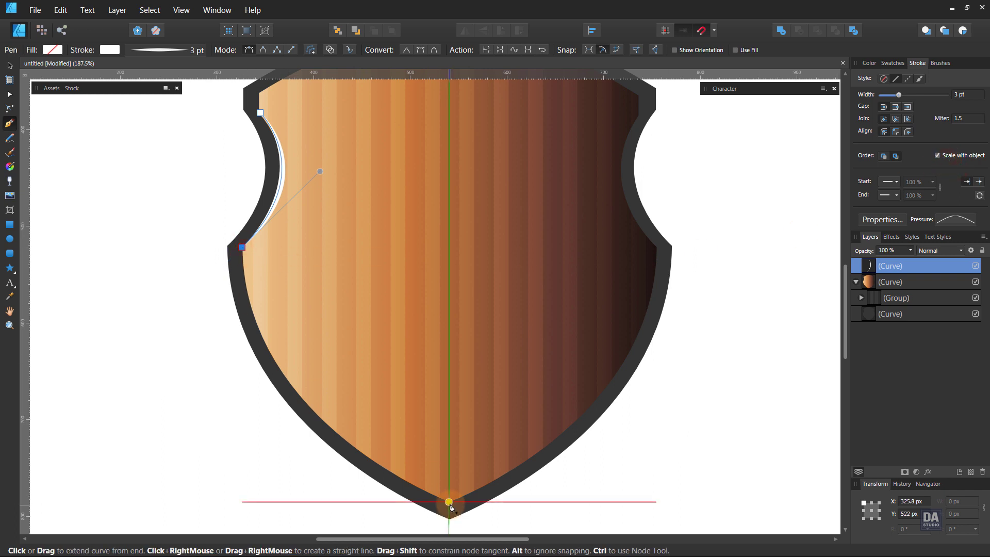
Extend the highlight curve to the shield's bottom point, bending it to hug the lower left edge
drag(448, 503, 566, 531)
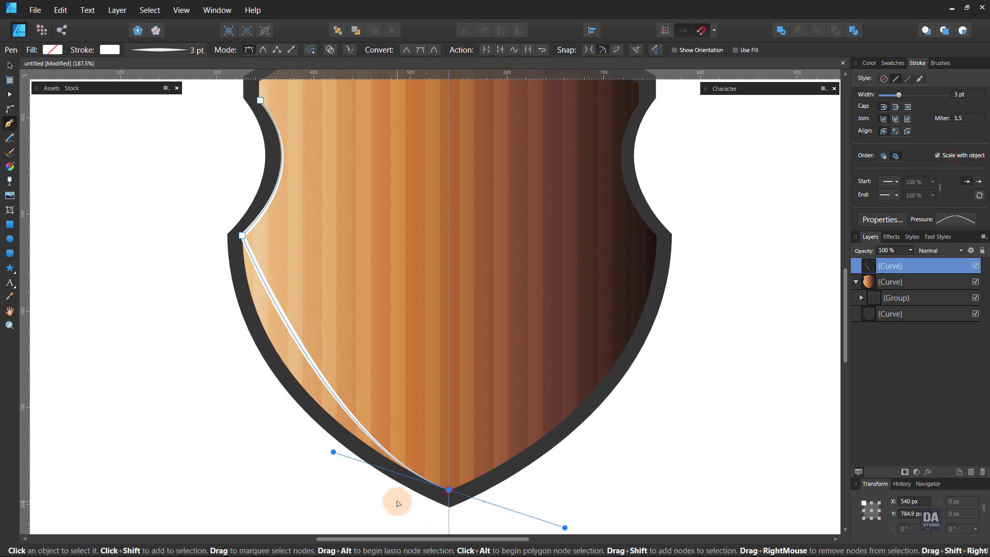
scroll(400, 505, down, 3)
drag(412, 506, 455, 375)
scroll(386, 343, up, 1)
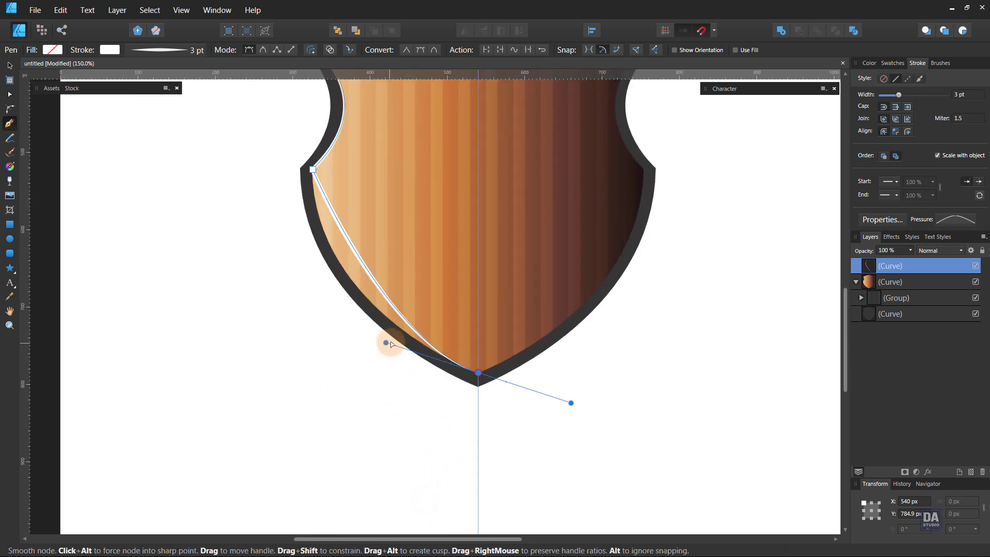
drag(386, 343, 308, 306)
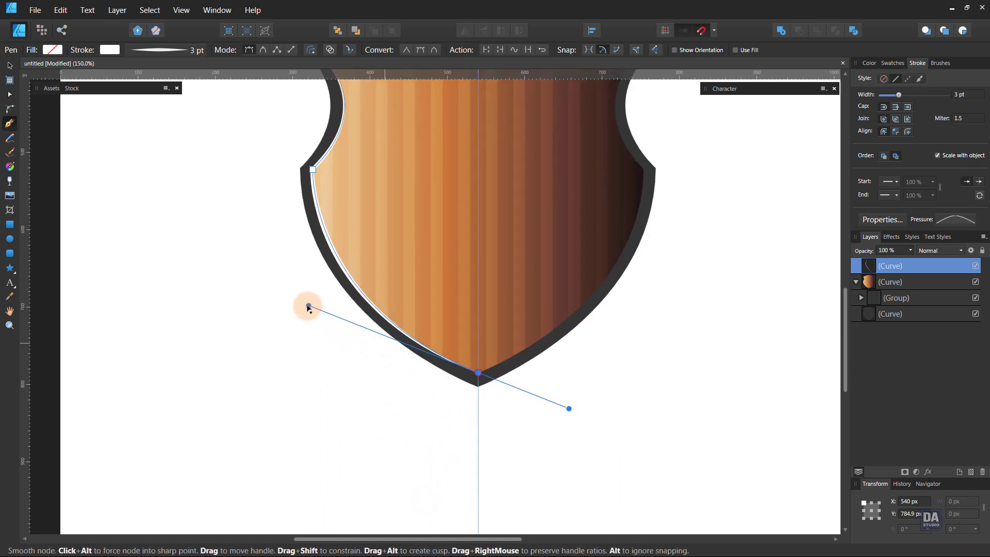
click(643, 374)
scroll(502, 411, down, 2)
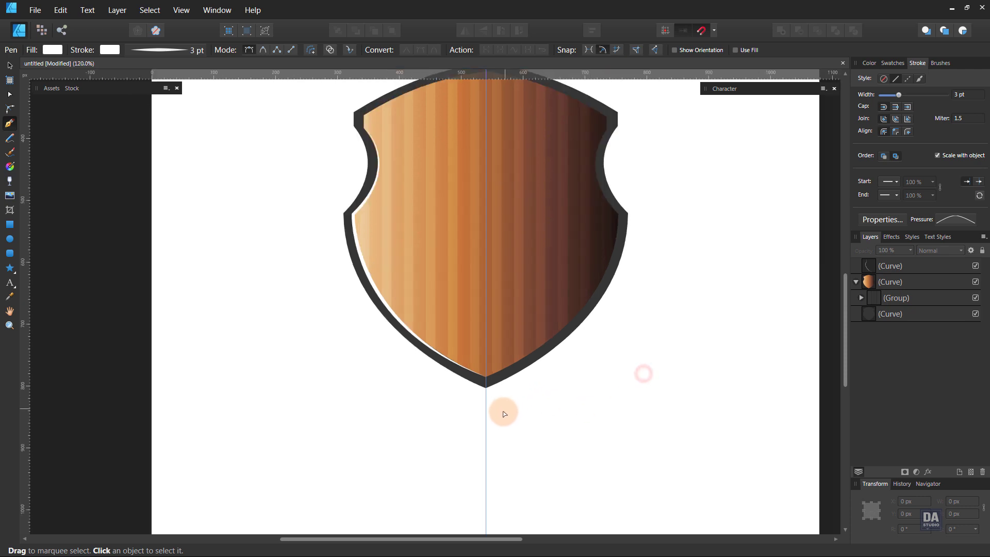
scroll(562, 296, up, 1)
scroll(564, 296, up, 1)
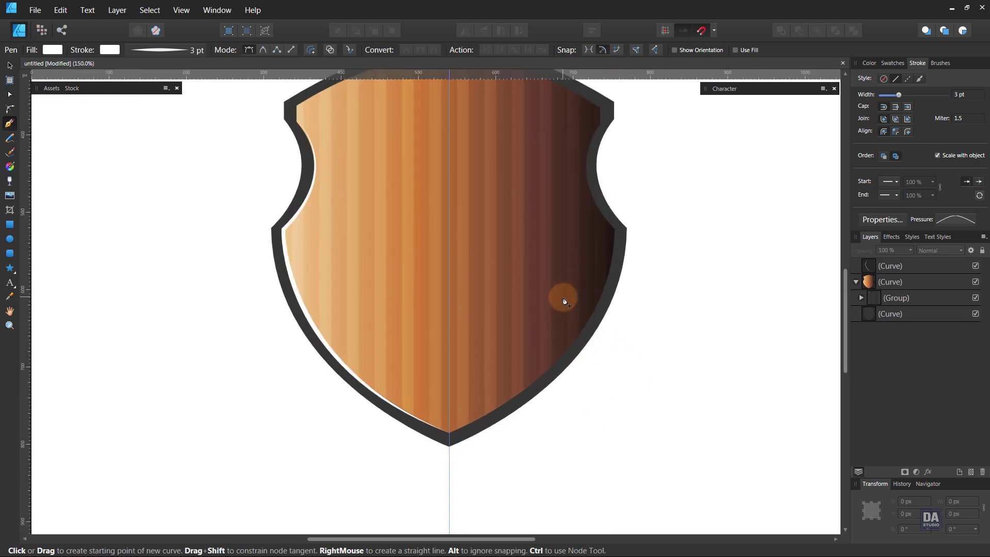
Duplicate the left highlight curve, flip it horizontally and move it onto the shield's right inner edge
key(v)
click(890, 269)
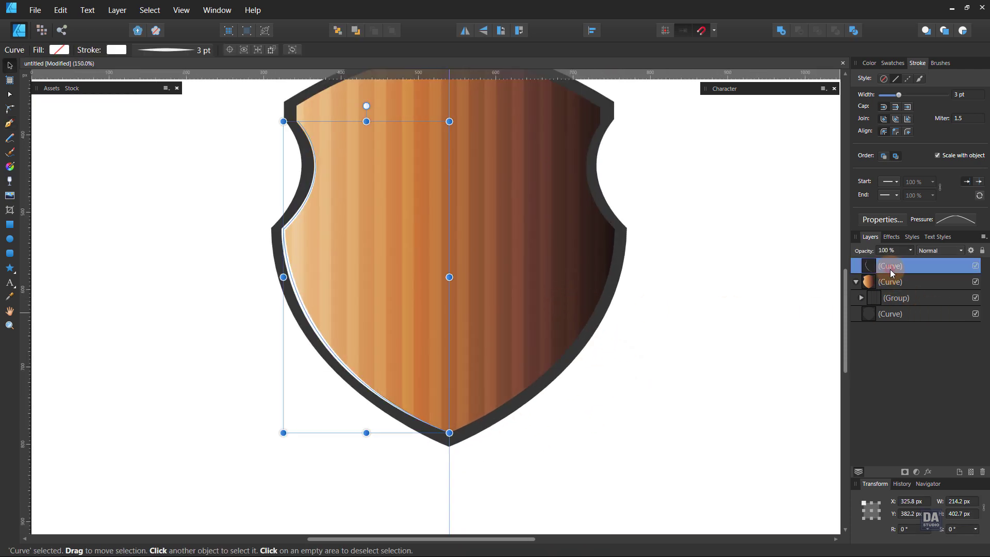
right_click(902, 267)
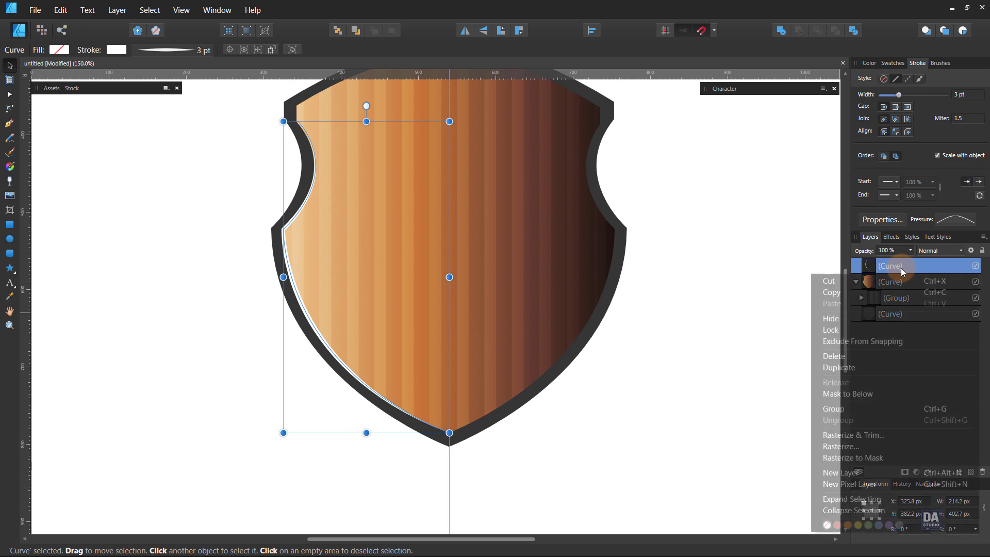
click(867, 371)
drag(670, 284, 647, 343)
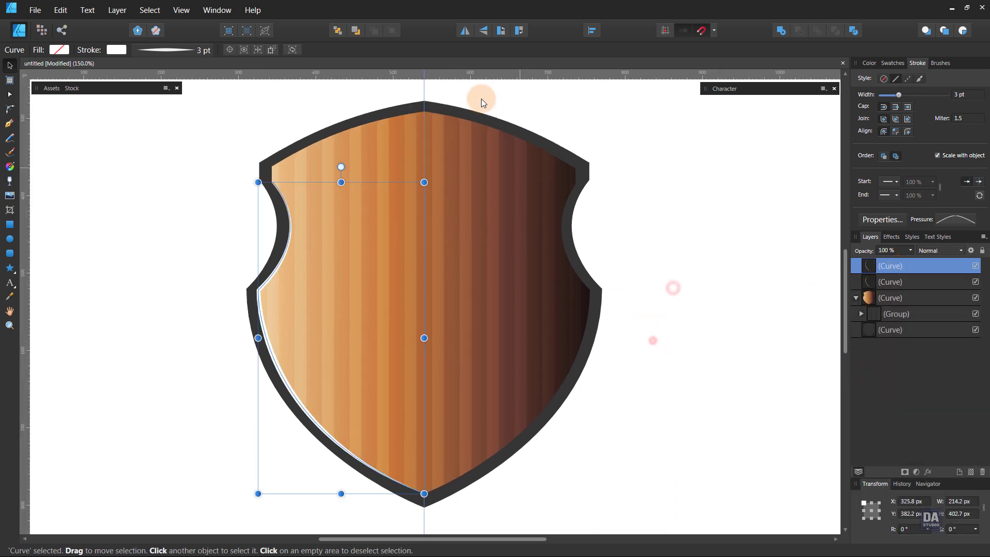
click(465, 31)
drag(423, 314, 583, 314)
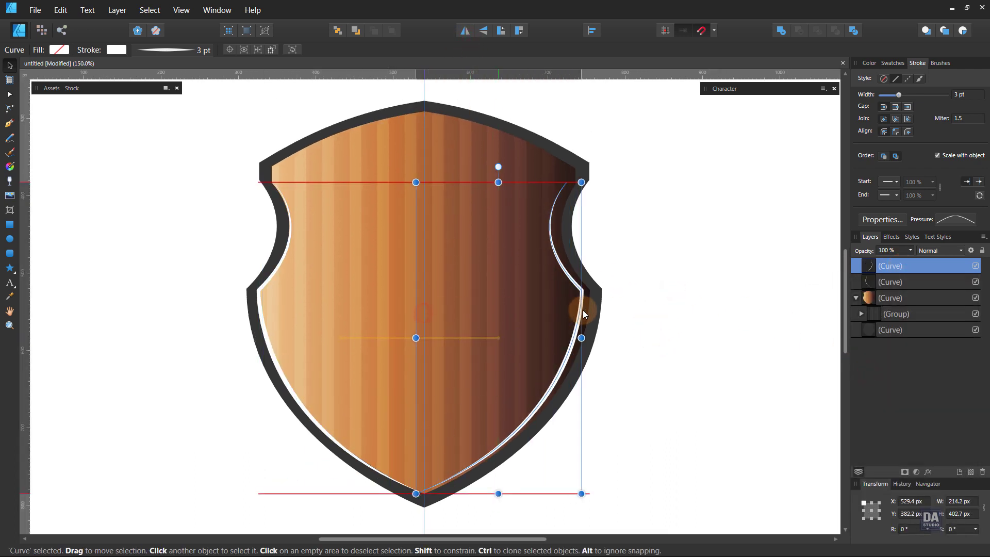
click(651, 304)
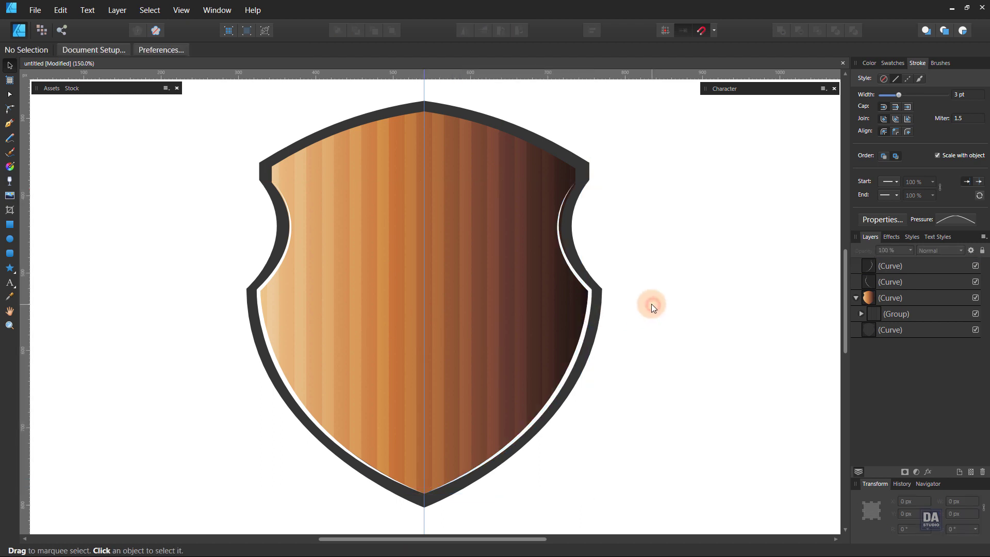
scroll(651, 305, up, 3)
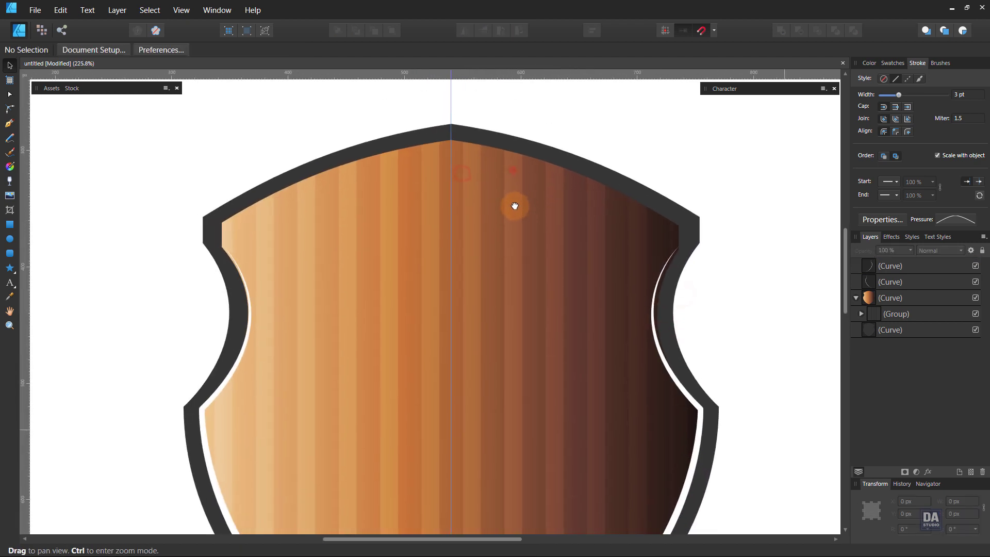
Draw a pen curve along the shield's top edge with sharp corners at the centre and right
click(9, 123)
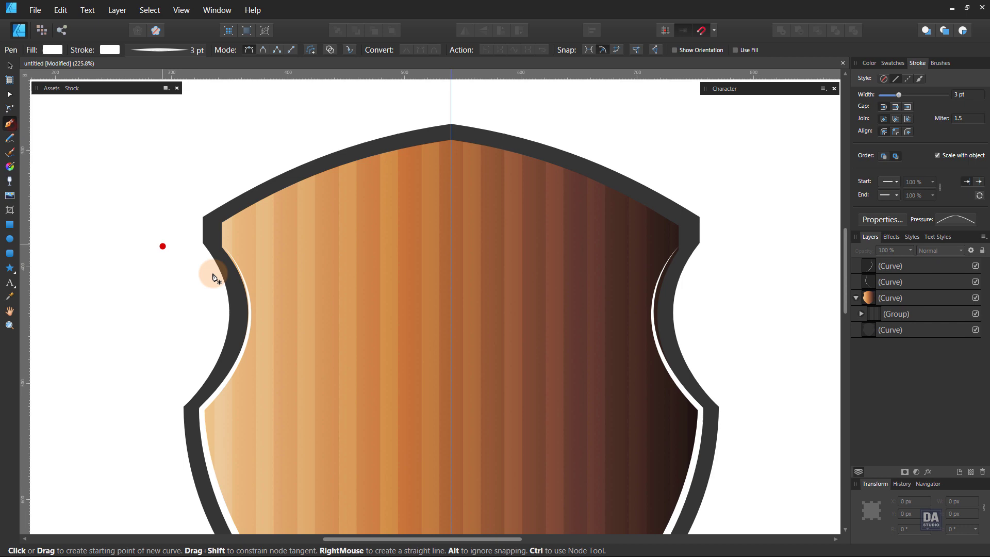
click(221, 247)
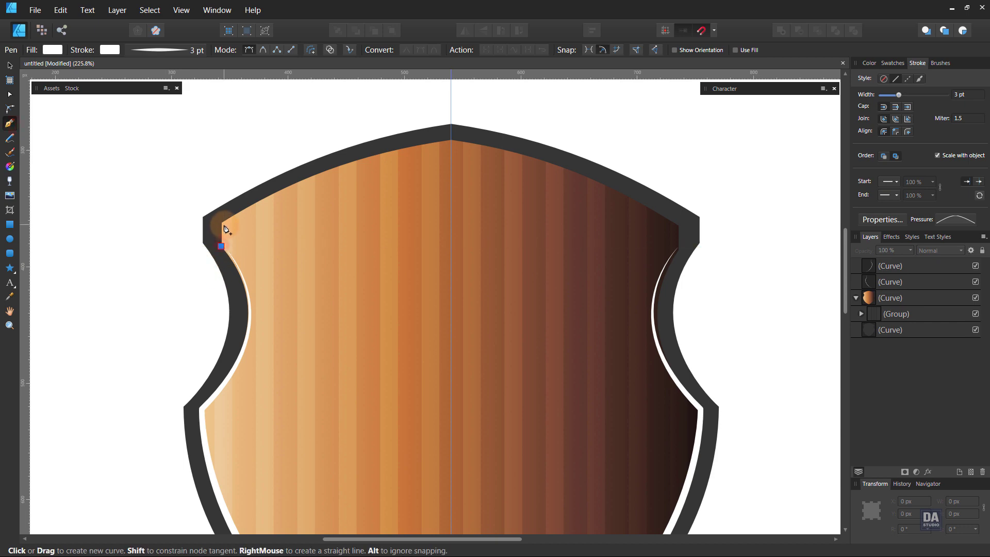
click(221, 223)
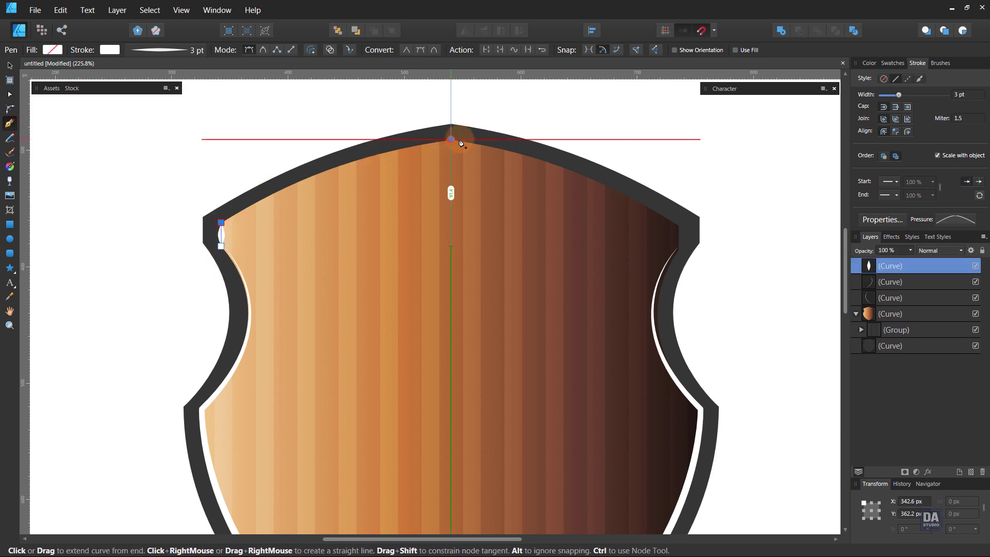
drag(450, 139, 573, 125)
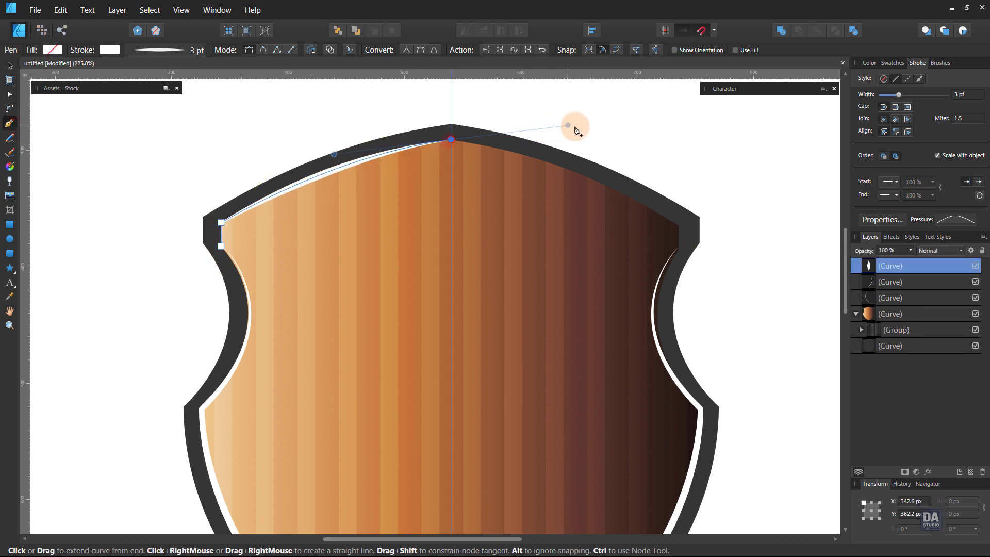
click(451, 139)
drag(679, 226, 765, 296)
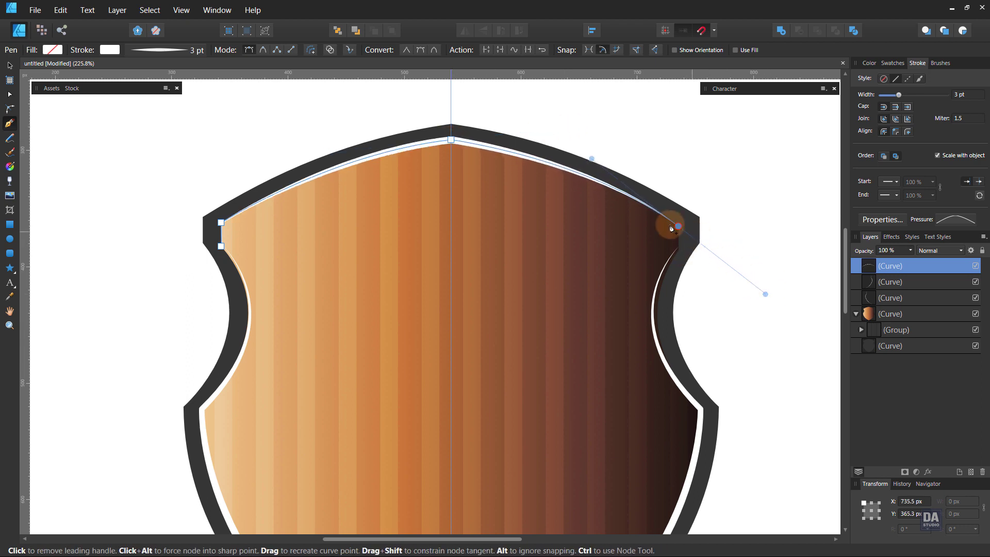
click(678, 226)
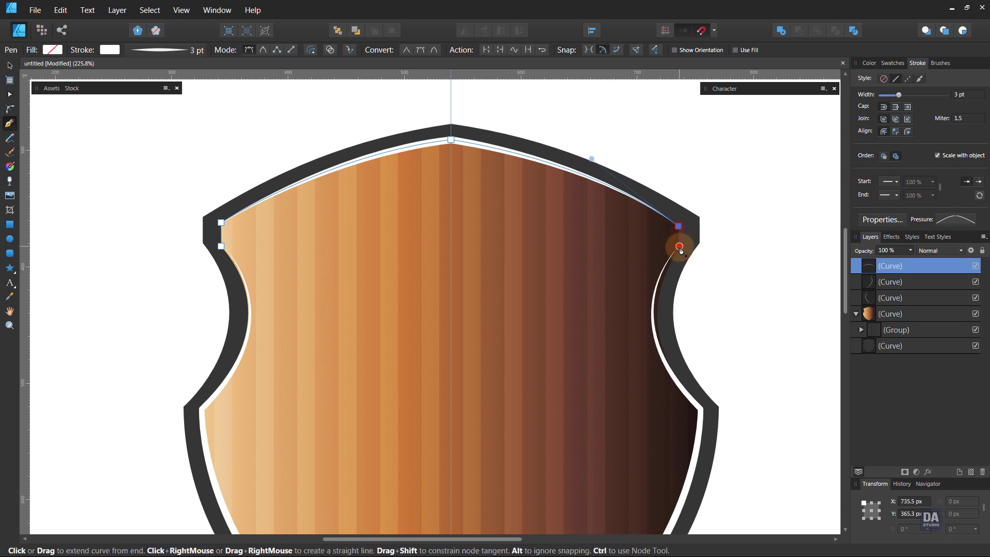
ctrl+click(743, 281)
scroll(670, 274, down, 4)
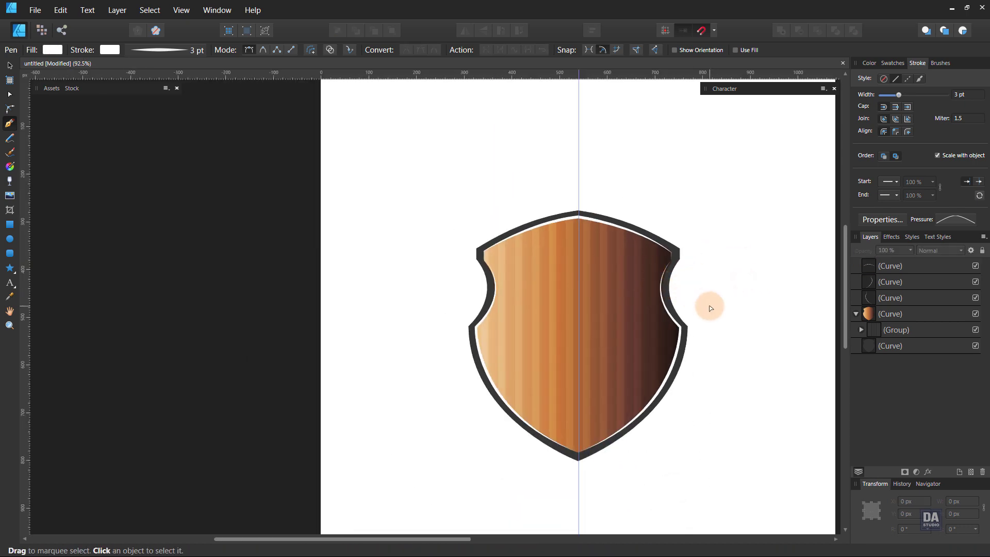
scroll(709, 310, up, 2)
scroll(716, 332, right, 2)
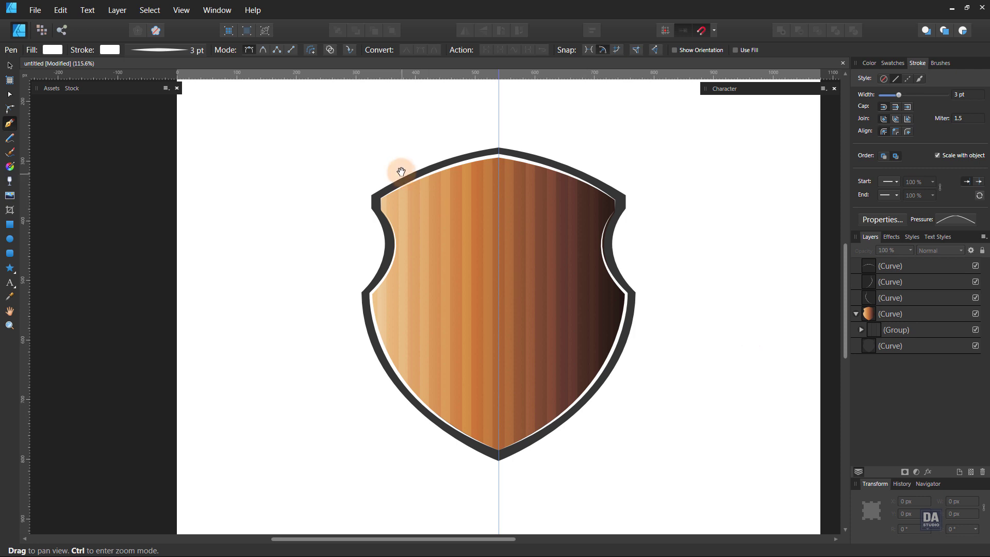
scroll(449, 170, up, 2)
scroll(428, 212, up, 2)
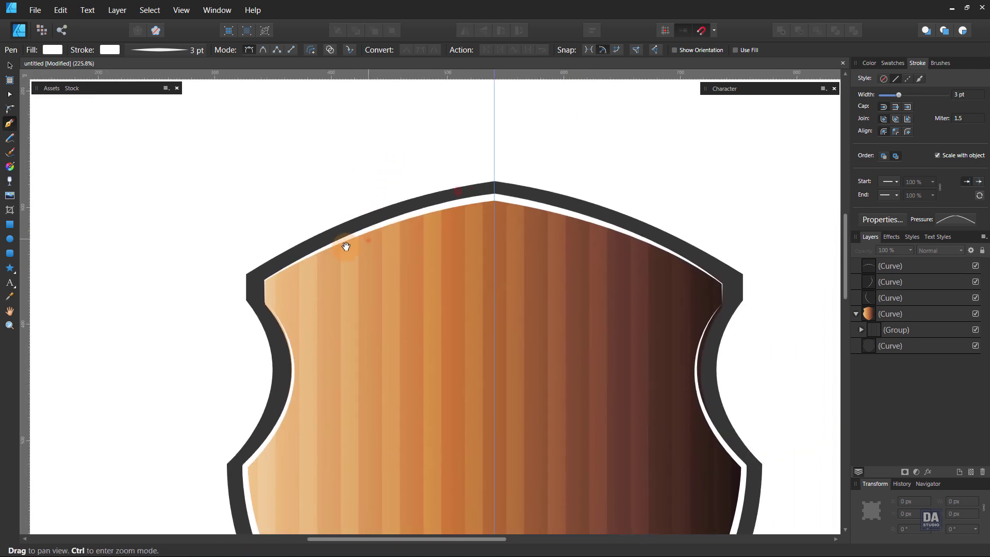
Draw a thin curve along the top of the dark outline from its upper-left corner
click(249, 275)
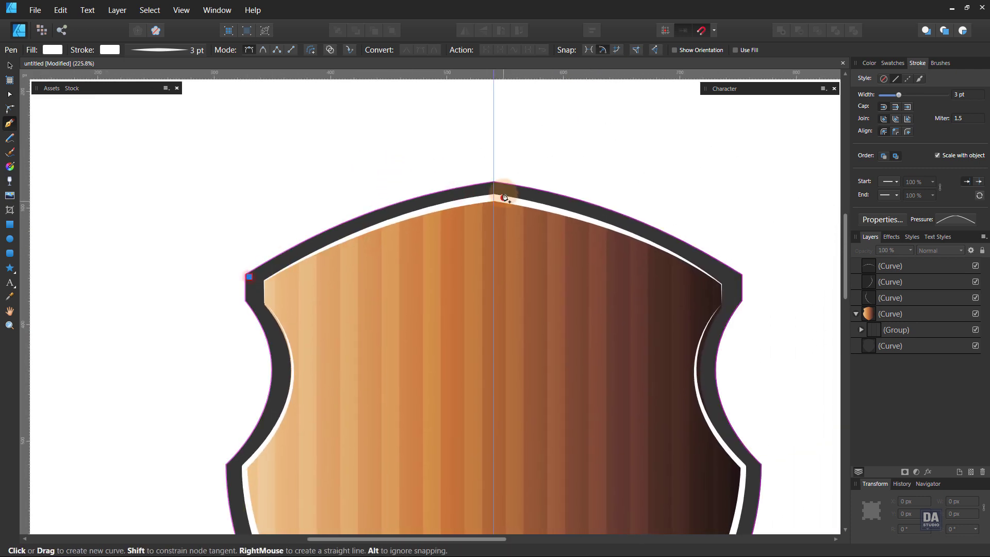
mouse_move(490, 189)
mouse_down()
mouse_move(621, 164)
mouse_move(668, 148)
mouse_move(661, 144)
mouse_up()
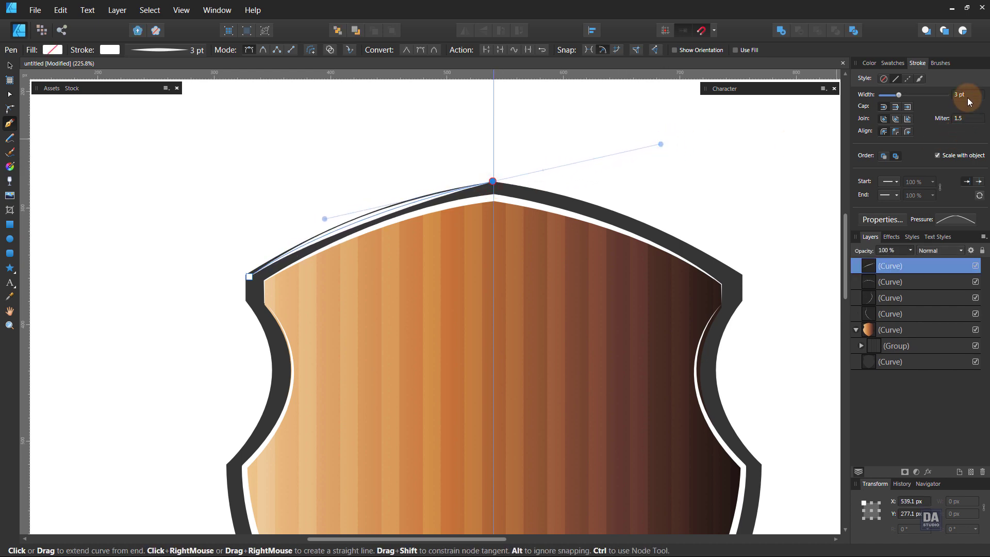
scroll(967, 97, down, 1)
scroll(967, 97, down, 1)
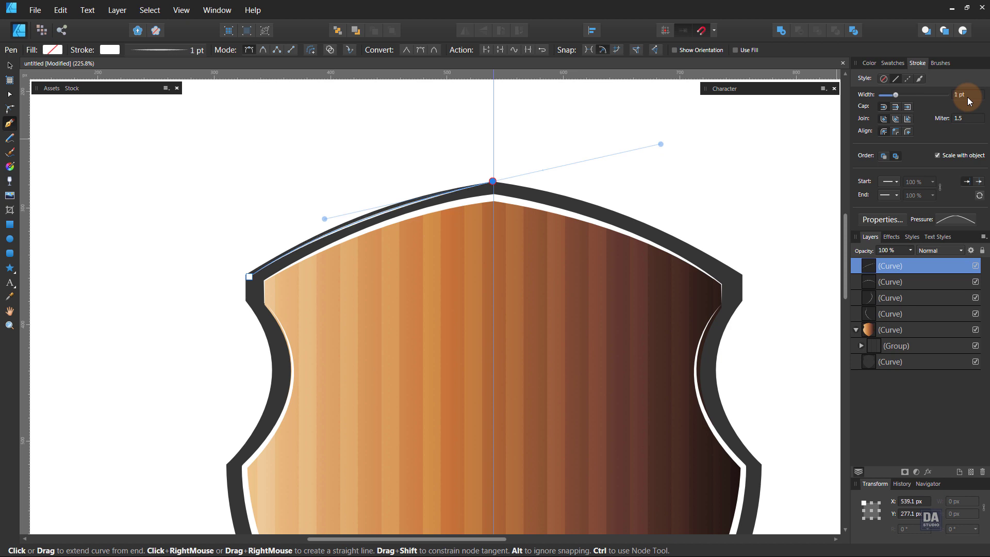
scroll(967, 97, up, 1)
scroll(967, 97, down, 2)
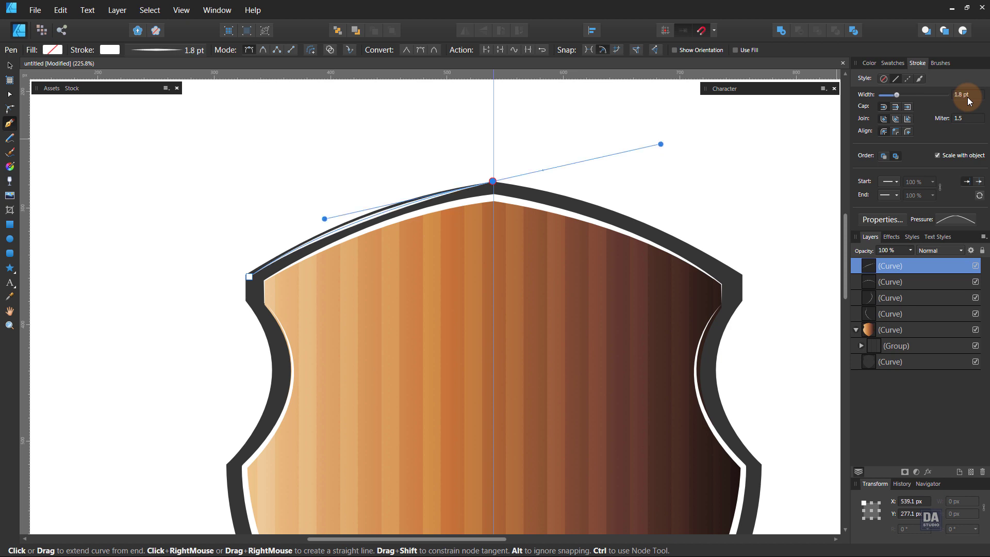
scroll(967, 97, down, 1)
ctrl+click(667, 201)
drag(402, 337, 433, 189)
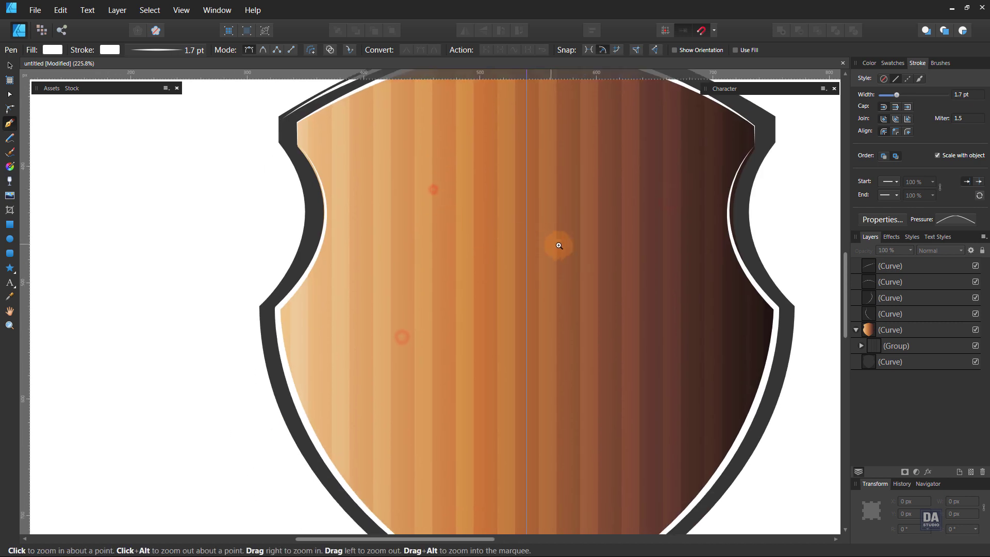
drag(559, 245, 449, 205)
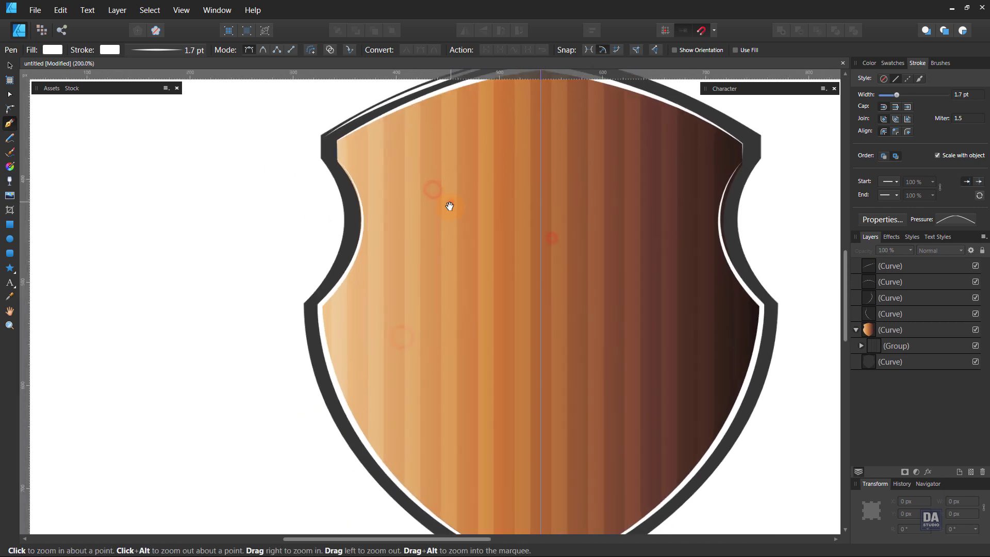
Draw the inner outline curve down the left notch to the shield's bottom point
click(324, 138)
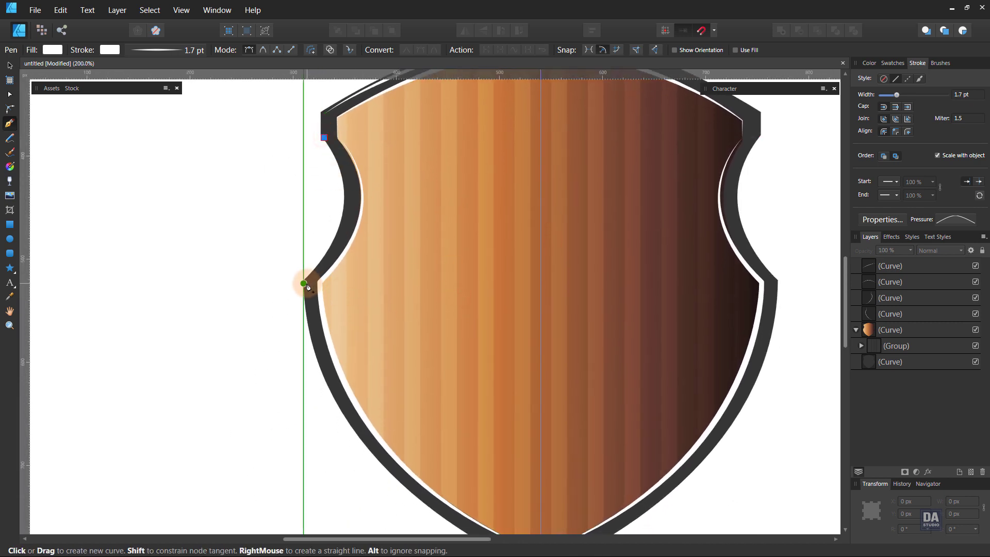
drag(303, 283, 219, 364)
click(303, 284)
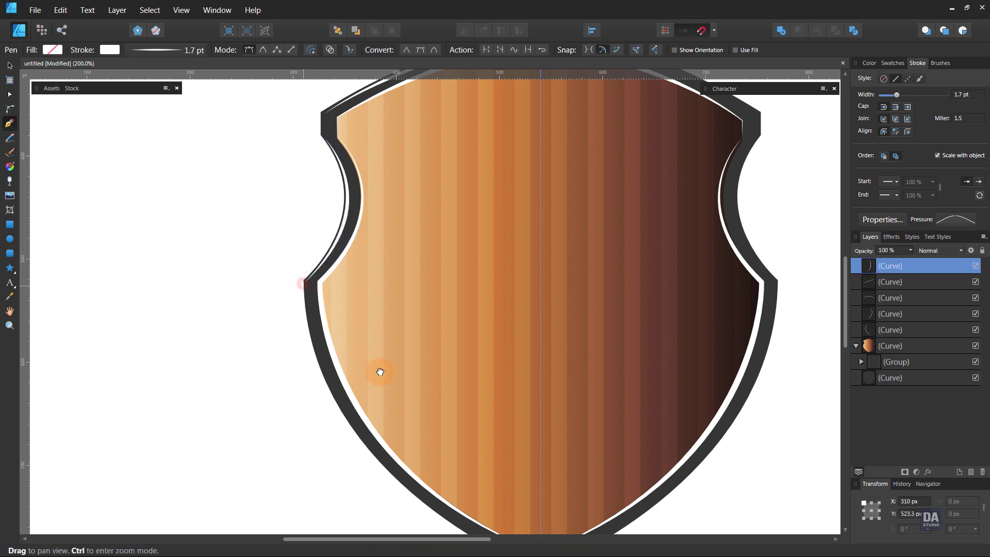
scroll(392, 387, down, 3)
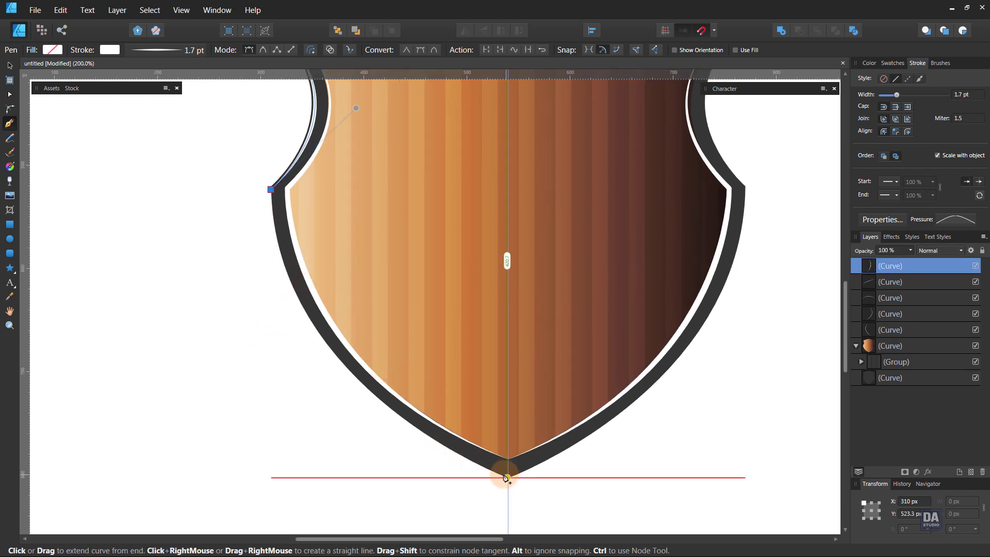
drag(508, 458, 601, 517)
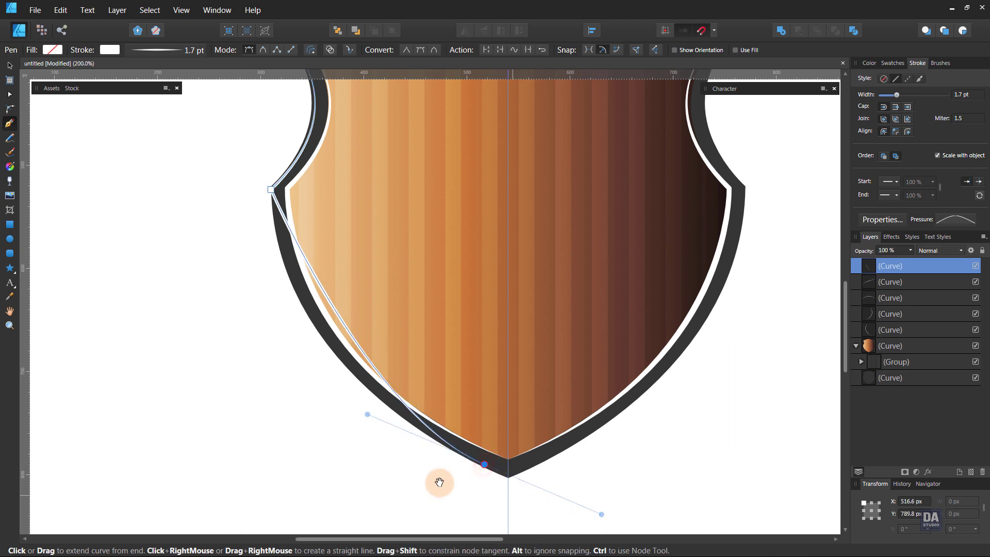
mouse_move(376, 447)
mouse_down()
mouse_move(472, 349)
mouse_move(367, 254)
mouse_up()
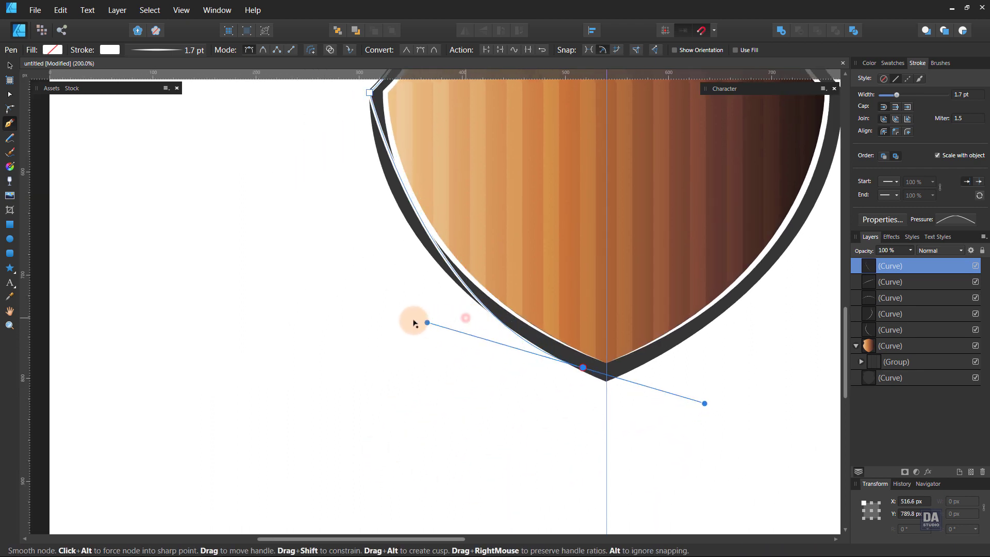
drag(368, 250, 372, 268)
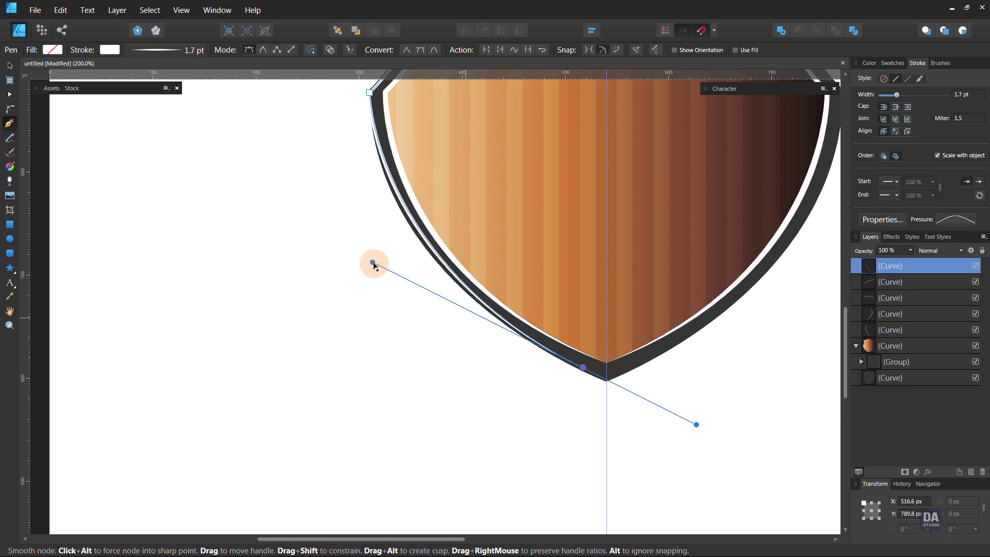
key(Escape)
Fine-tune the notch node and bottom-point curve so the white outline hugs the shield's edge
scroll(362, 304, down, 2)
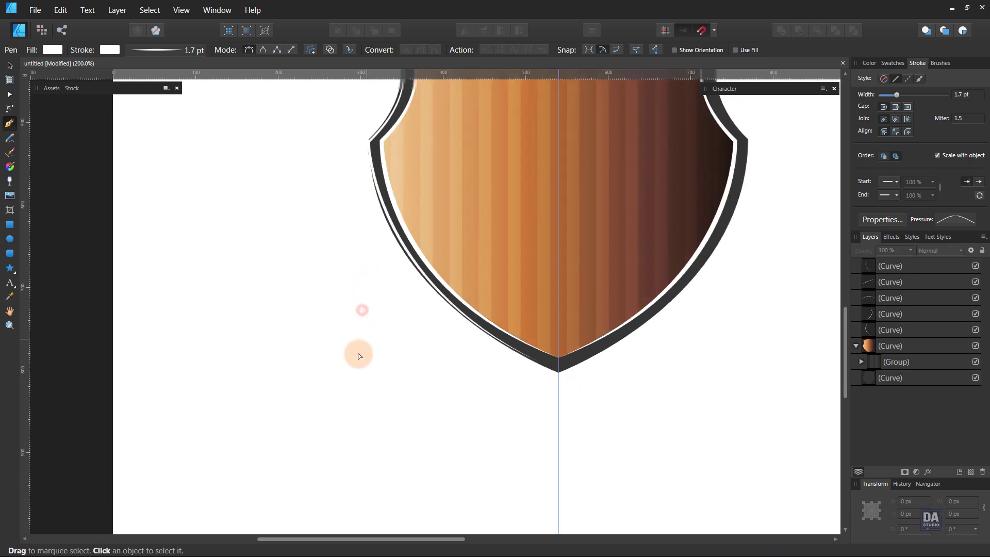
scroll(359, 303, down, 3)
scroll(350, 288, up, 2)
scroll(346, 281, up, 4)
scroll(346, 282, up, 3)
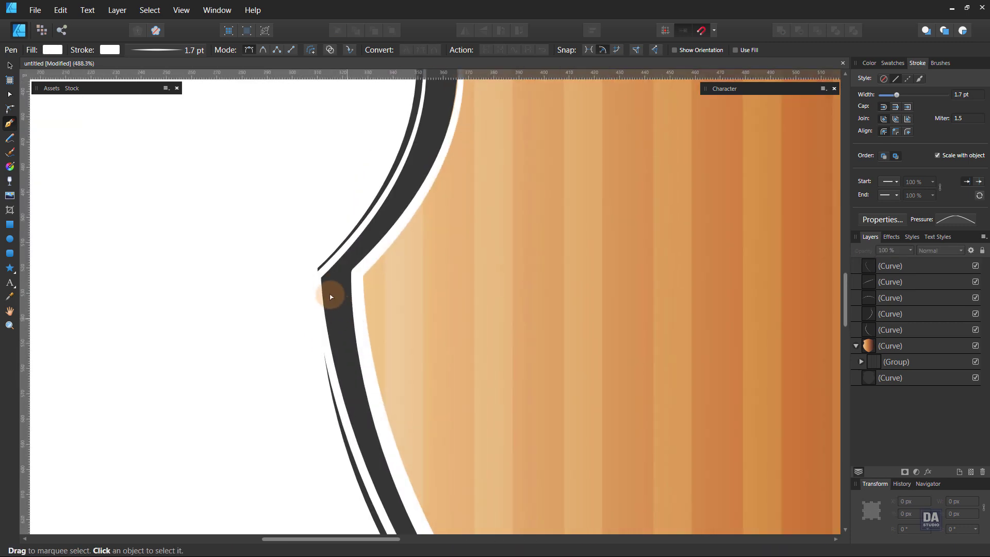
click(321, 276)
drag(325, 278, 325, 276)
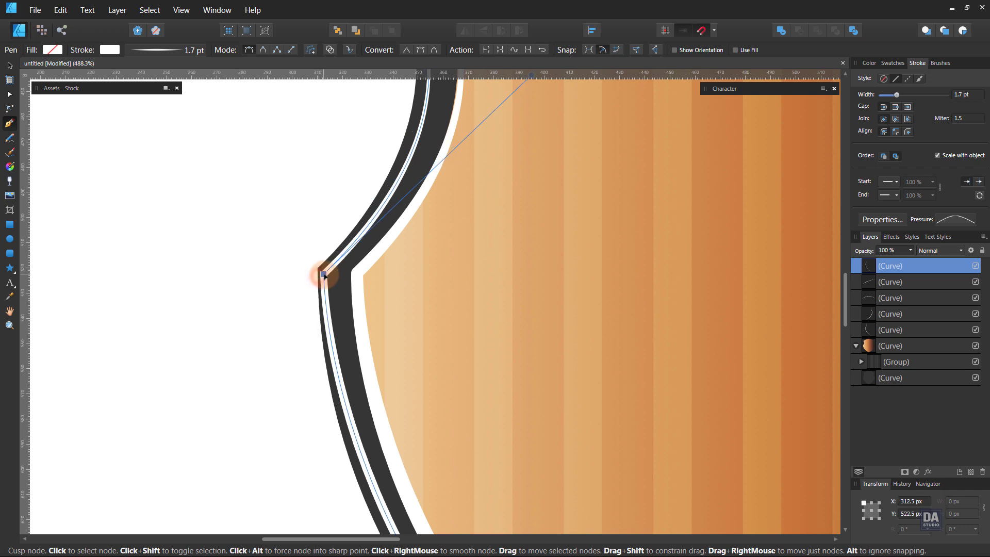
scroll(324, 279, down, 5)
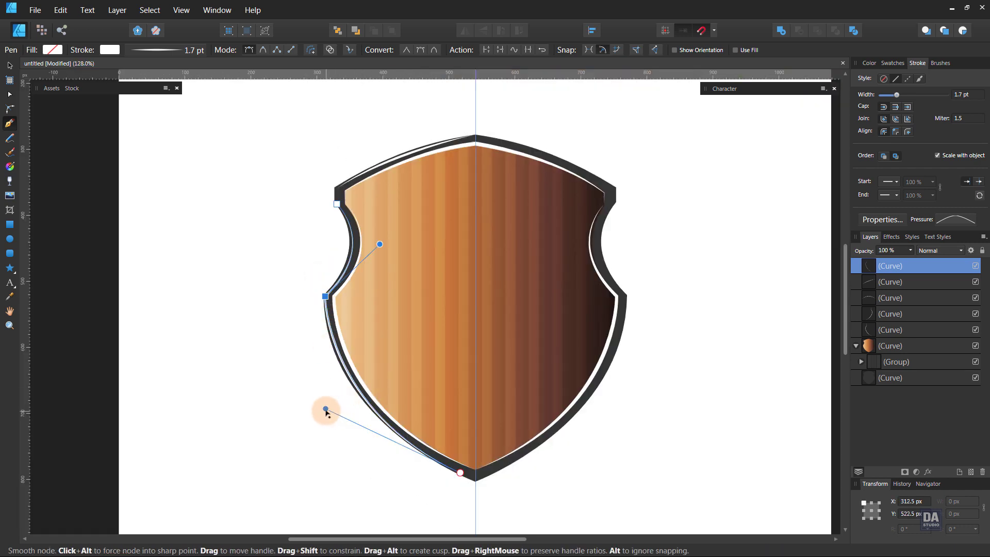
drag(325, 410, 325, 411)
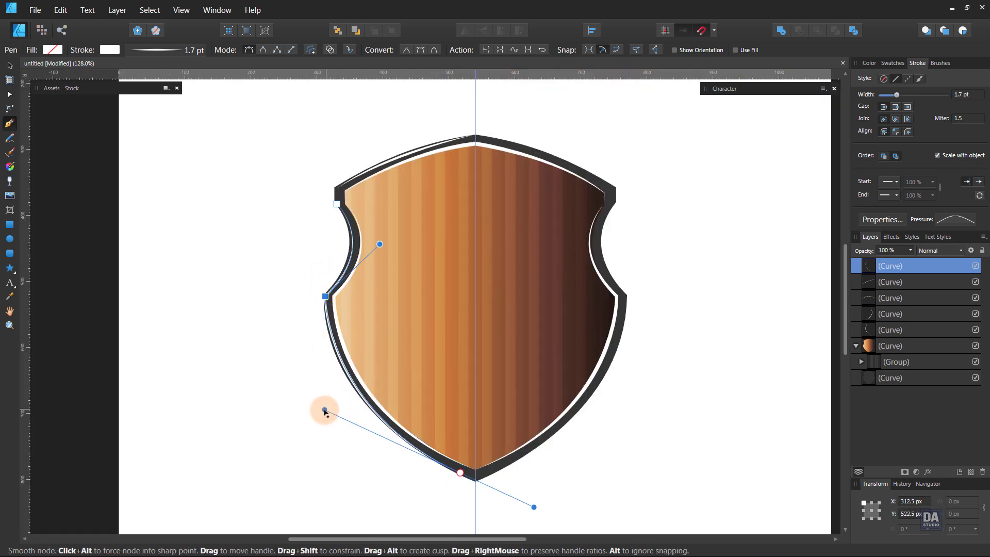
key(Escape)
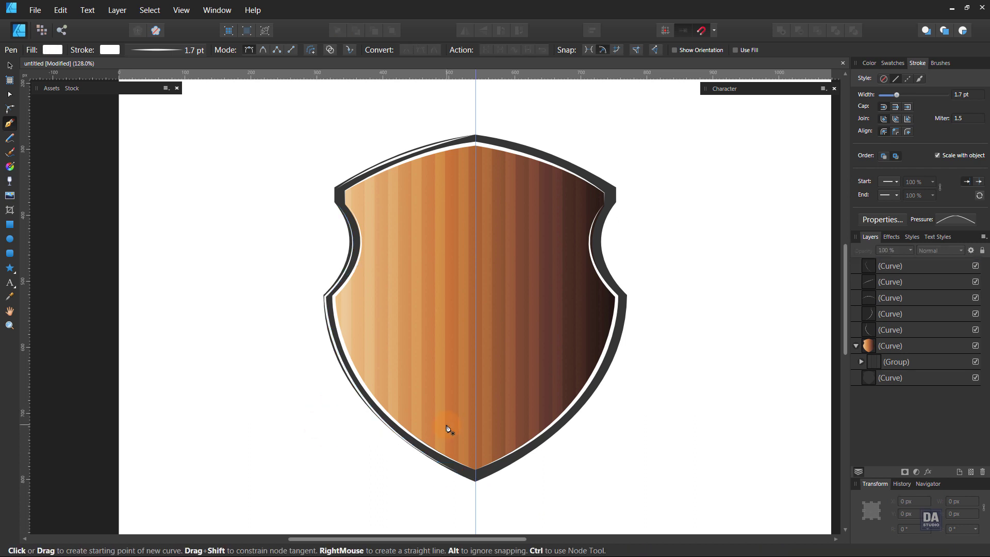
Draw a star at the shield's top centre and set its outline width to 0 pt
key(v)
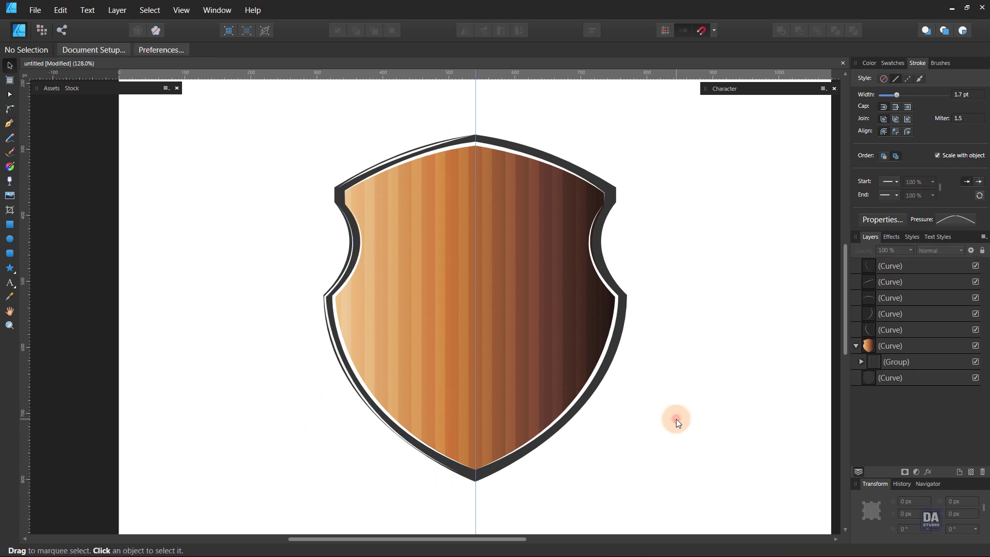
mouse_move(609, 410)
mouse_down()
mouse_move(559, 409)
mouse_move(574, 409)
mouse_up()
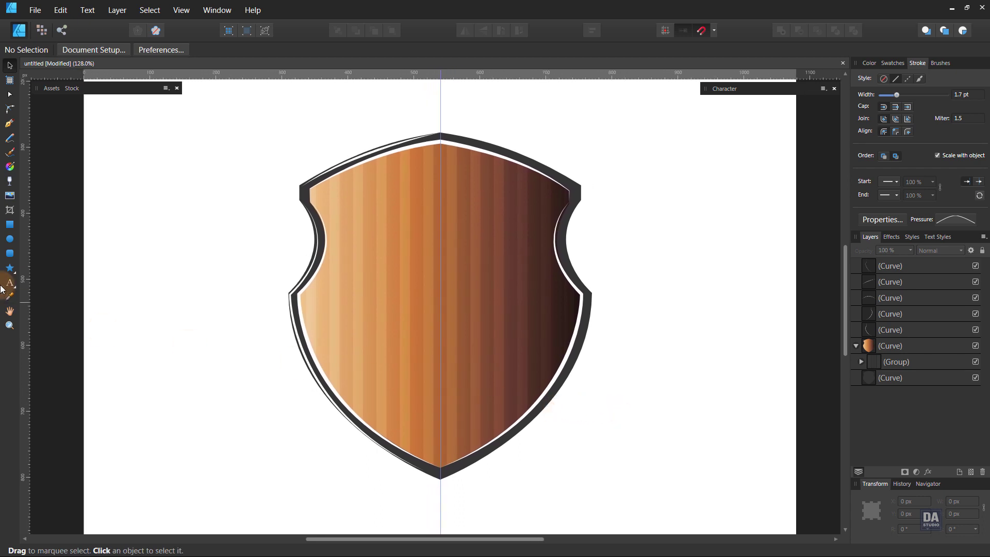
click(9, 268)
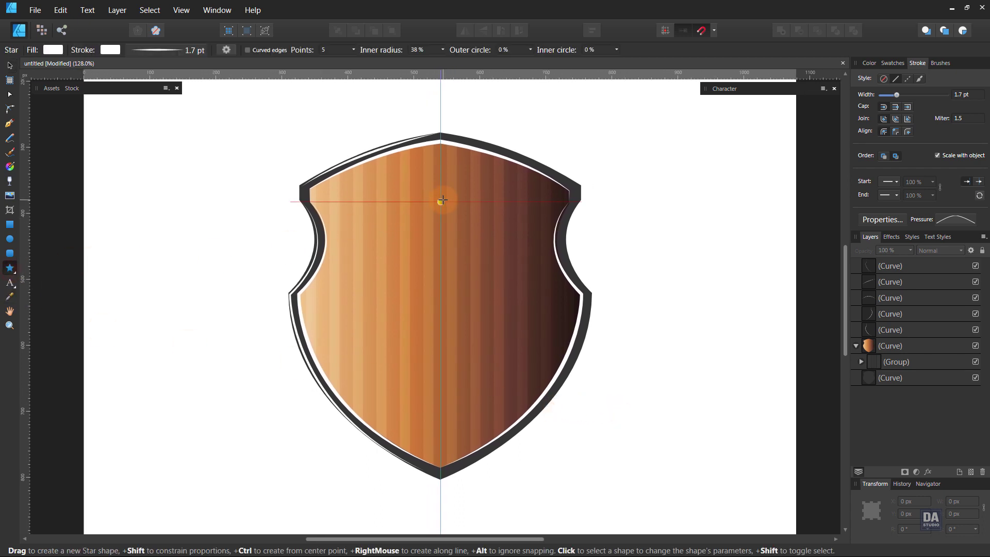
drag(440, 197, 480, 235)
key(v)
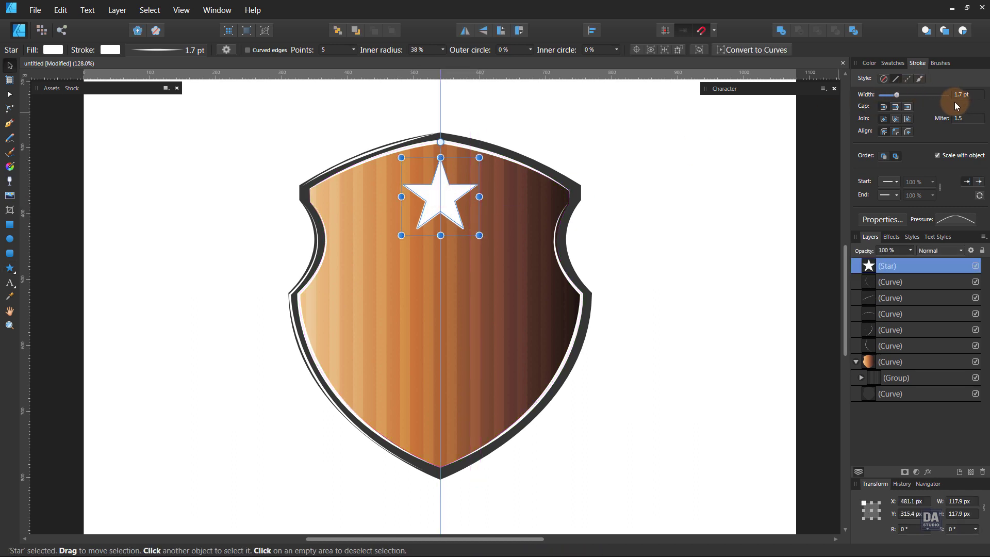
click(963, 100)
text(0)
key(Return)
Add smaller star copies on the left and right, then select all three stars
click(669, 221)
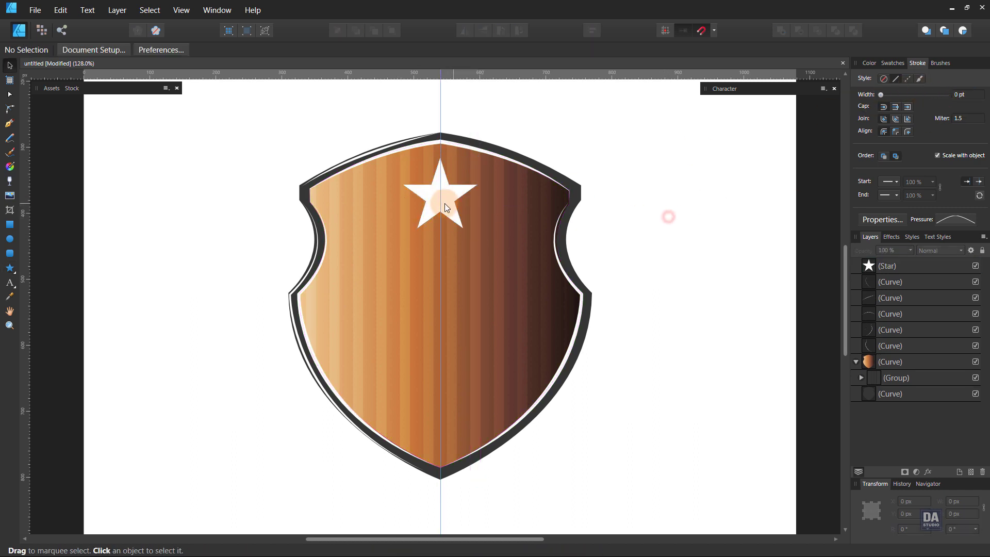
key(a)
click(445, 203)
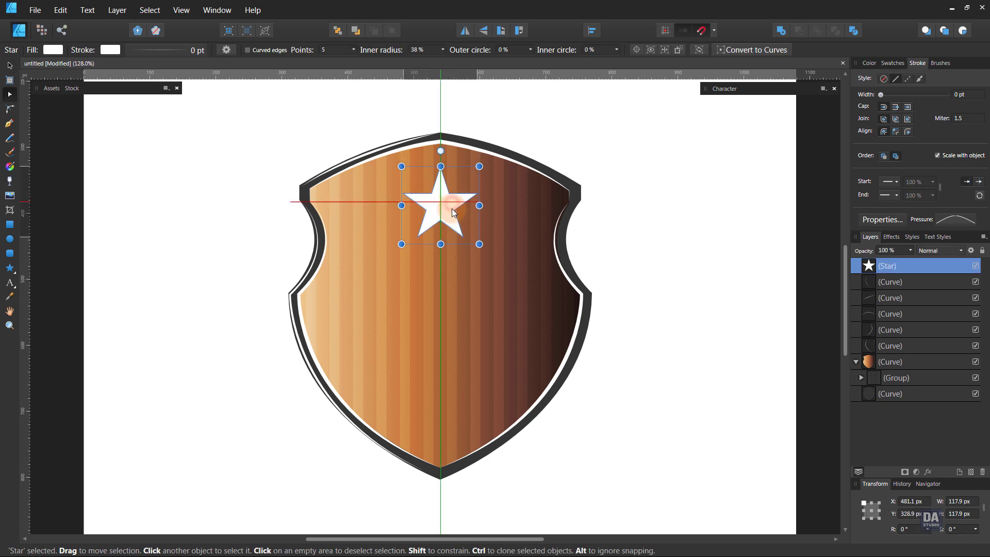
mouse_move(453, 208)
mouse_down()
mouse_move(475, 240)
mouse_move(400, 242)
mouse_up()
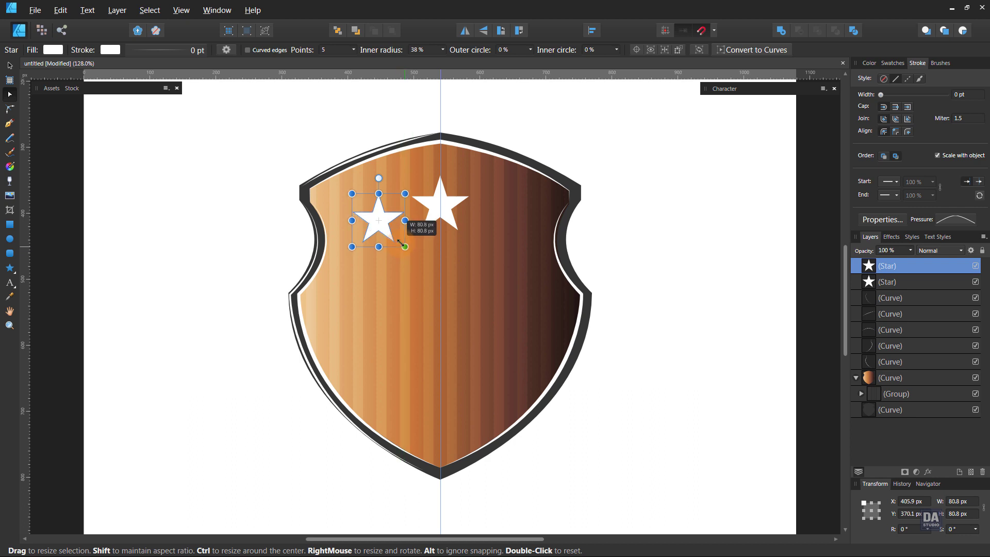
drag(393, 238, 509, 235)
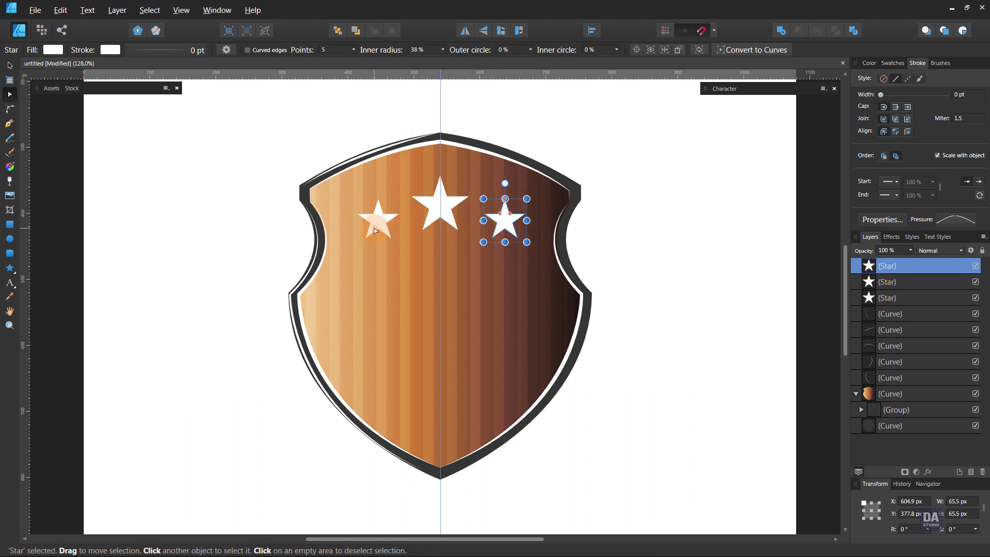
shift+click(380, 230)
click(378, 225)
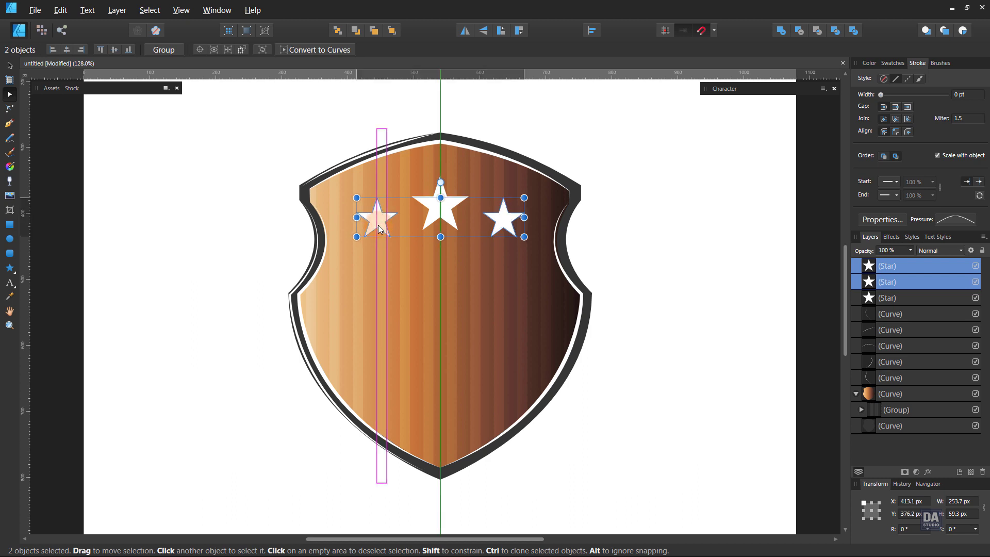
shift+click(502, 219)
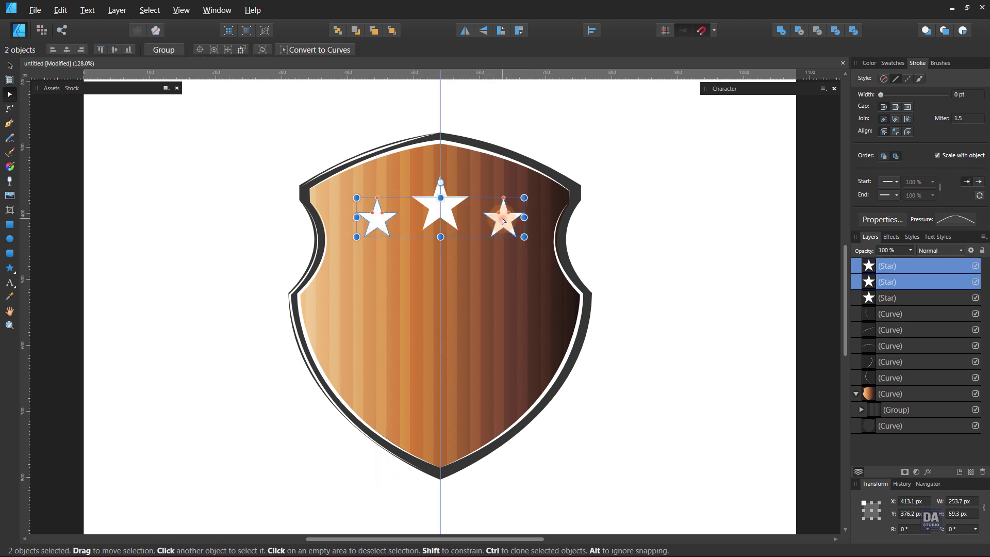
shift+click(433, 217)
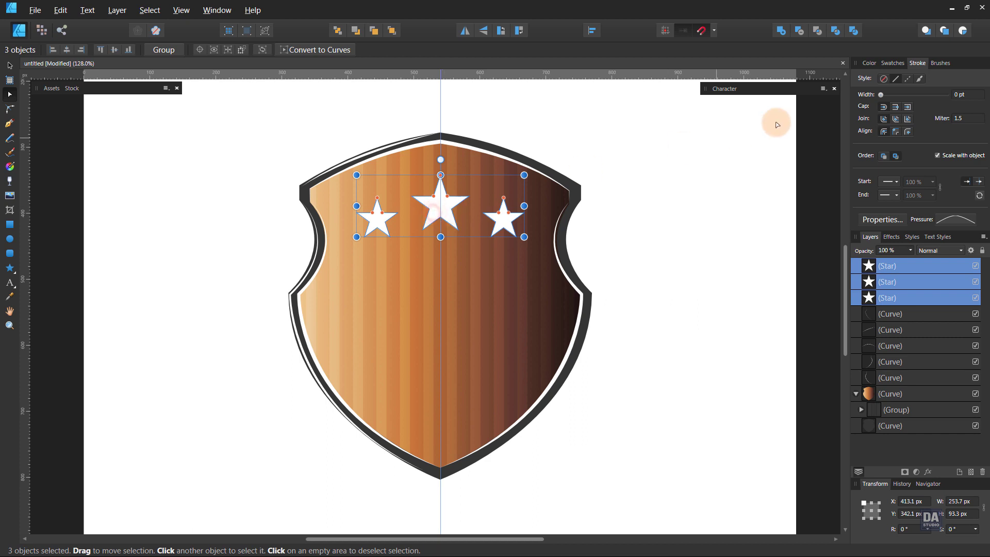
Give the three stars a gold swatch from the Gold and Bronze gradient palette, then deselect
click(901, 64)
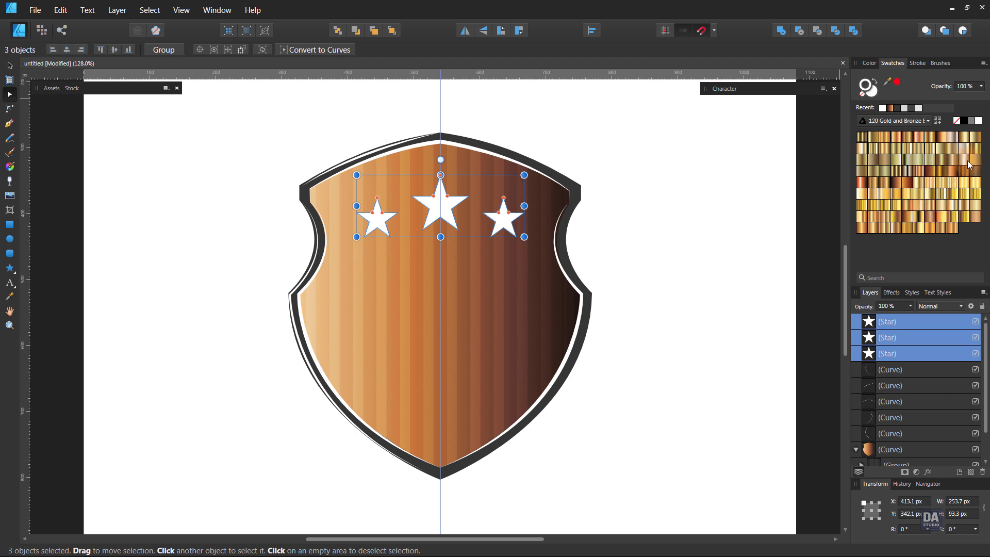
click(862, 196)
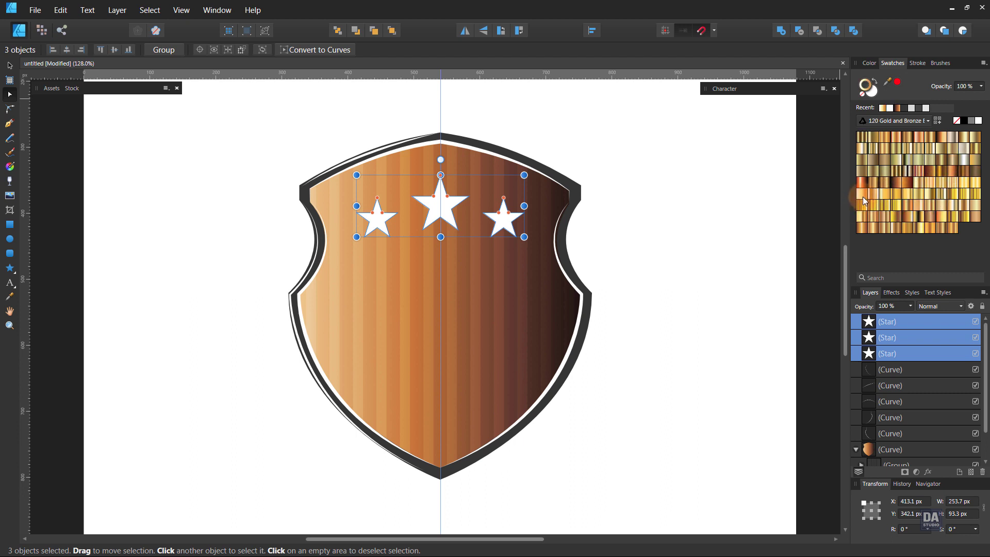
click(619, 269)
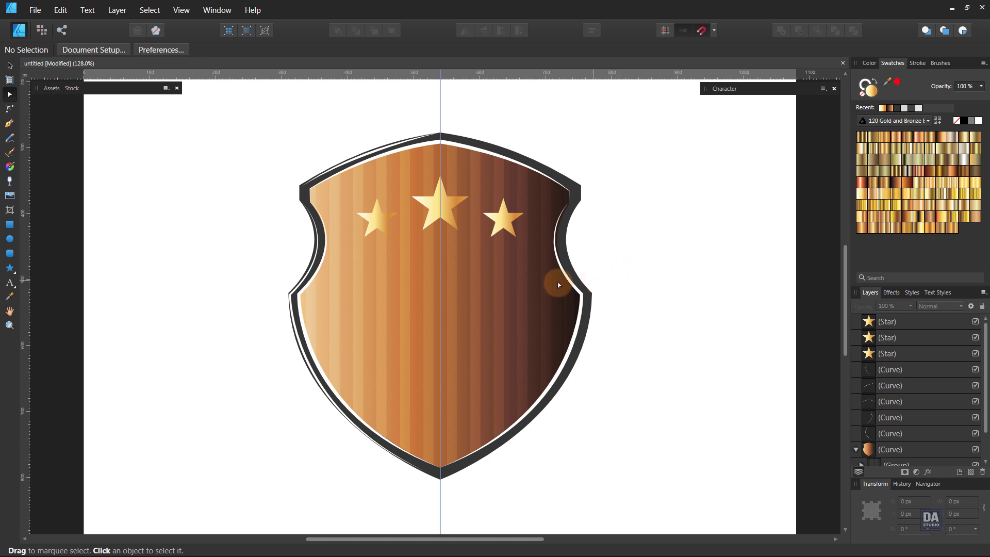
Add '99' art text at the shield's centre, set in Bebas Neue Bold
click(10, 286)
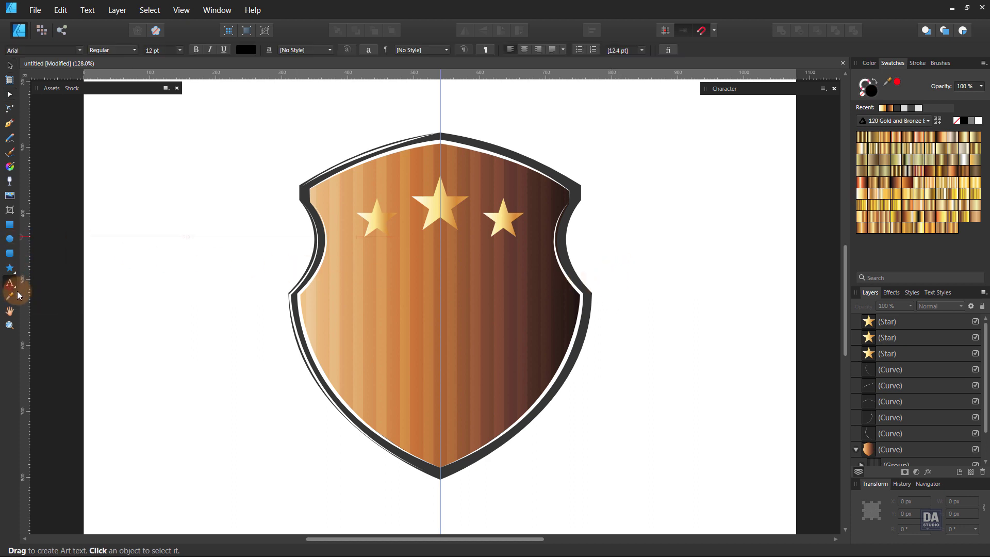
click(440, 336)
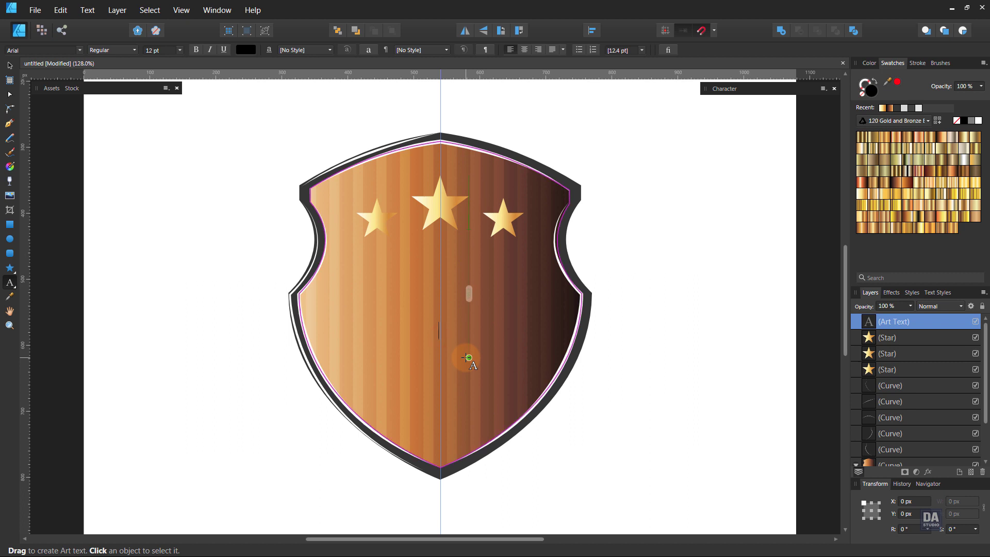
text(99)
key(Escape)
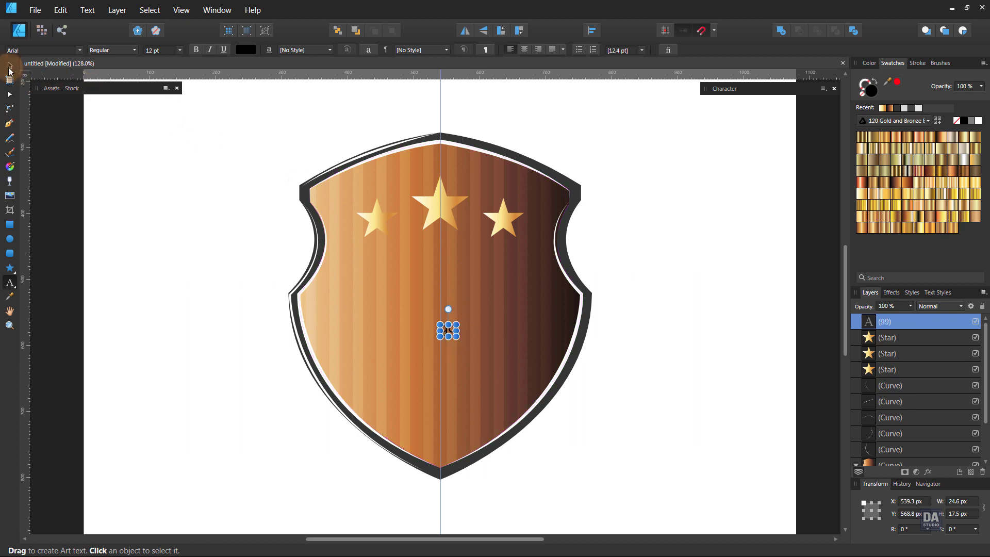
click(10, 65)
click(28, 50)
text(be)
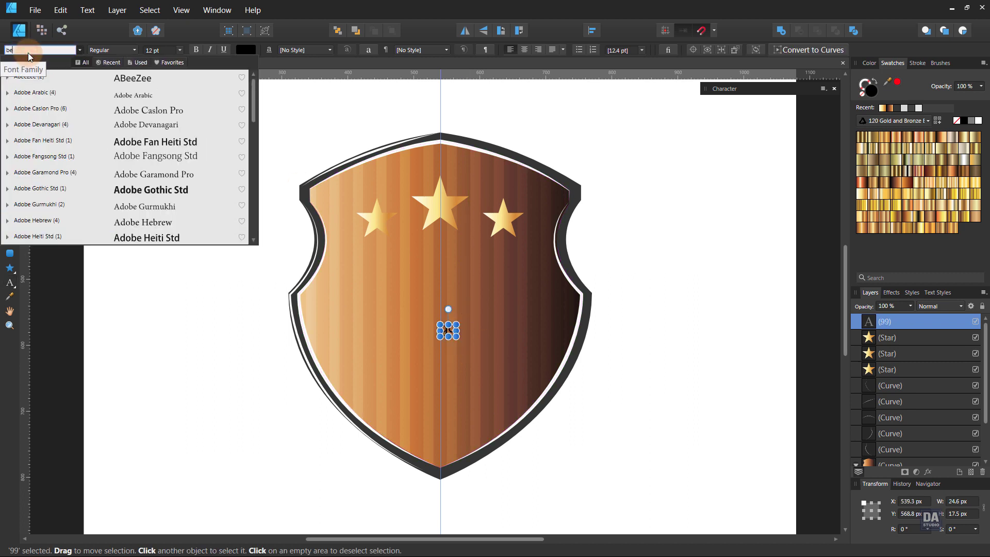
text(ba)
click(42, 77)
click(128, 52)
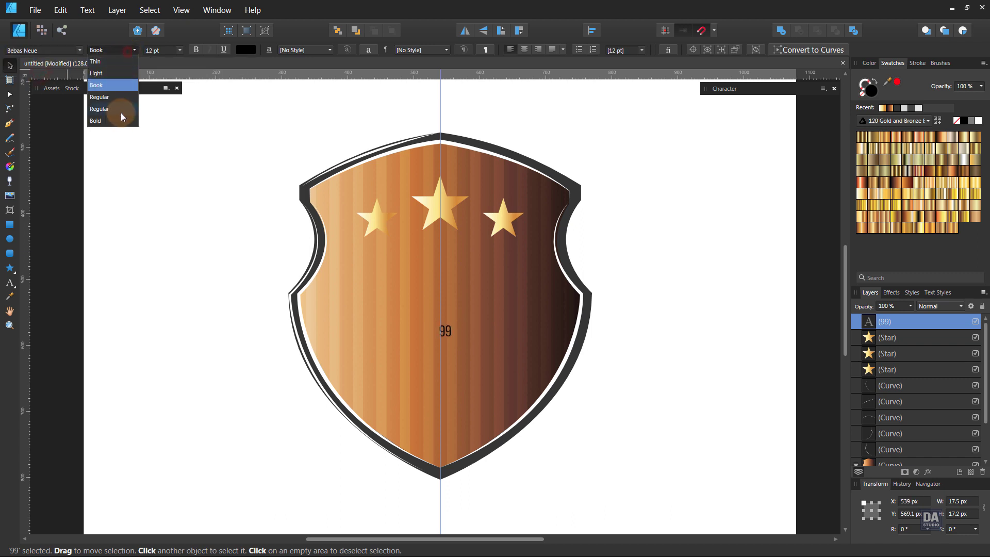
click(120, 119)
Enlarge the 99 to about 138.8 pt to fill the shield's middle and lower it slightly
click(445, 331)
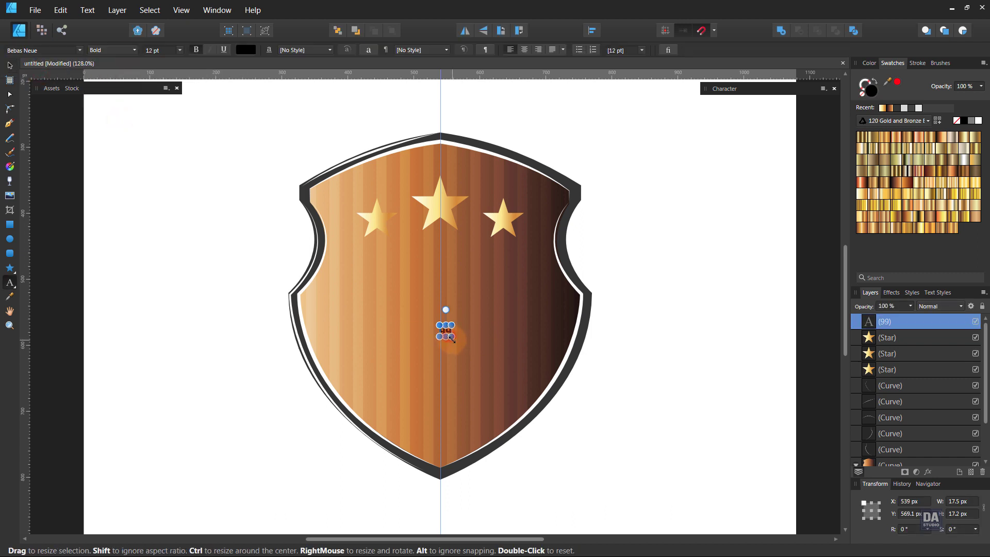
mouse_move(452, 338)
mouse_down()
mouse_move(518, 389)
mouse_move(503, 387)
mouse_up()
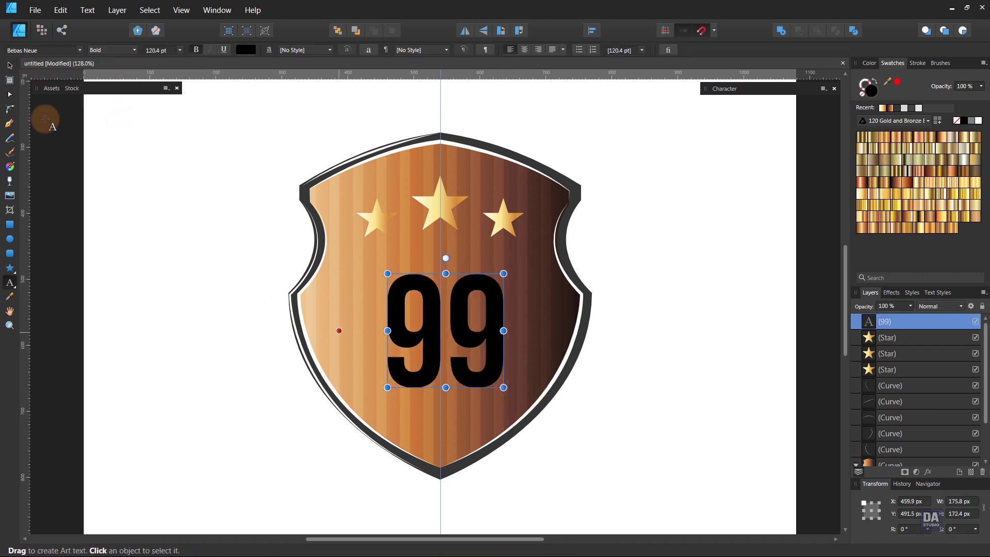
click(9, 66)
drag(487, 336, 491, 334)
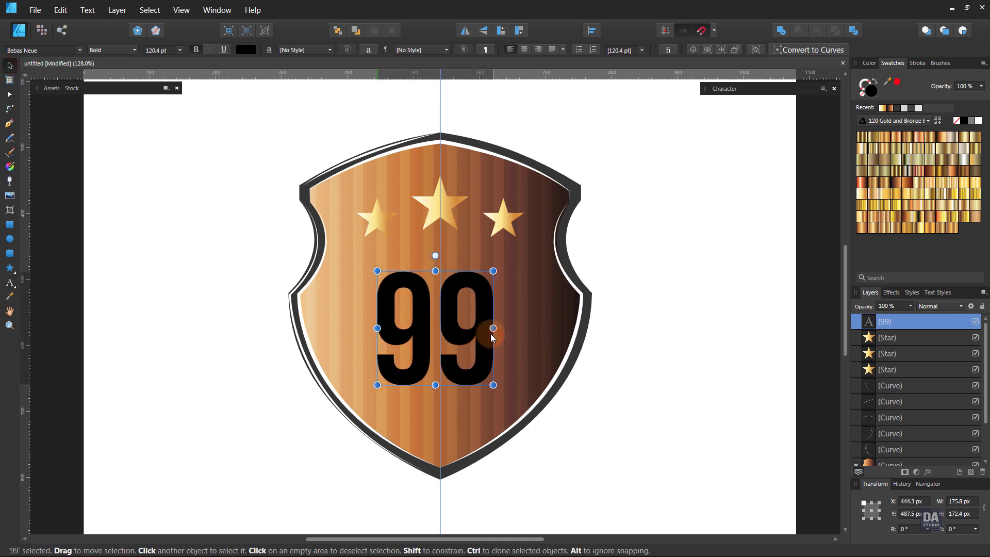
drag(497, 380, 506, 390)
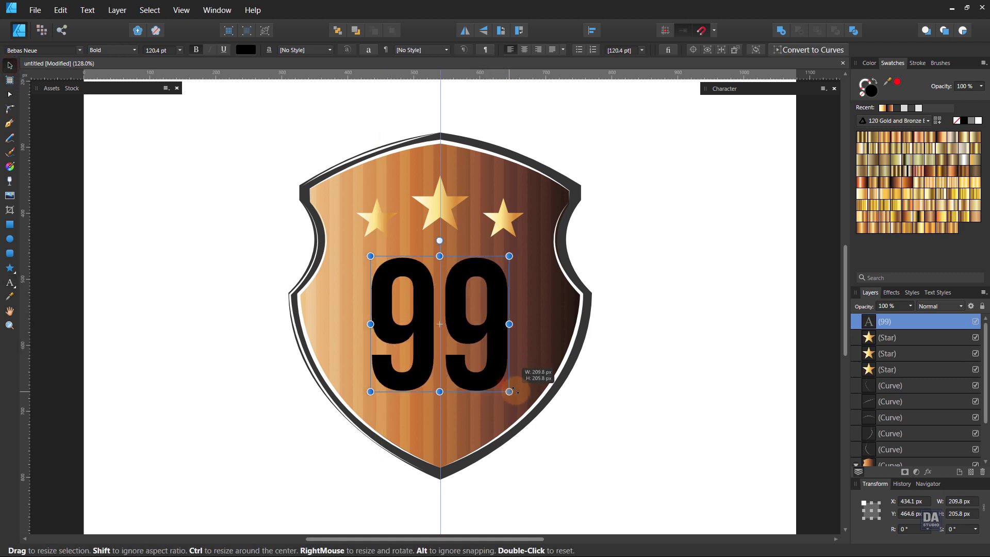
drag(498, 353, 499, 361)
double_click(499, 361)
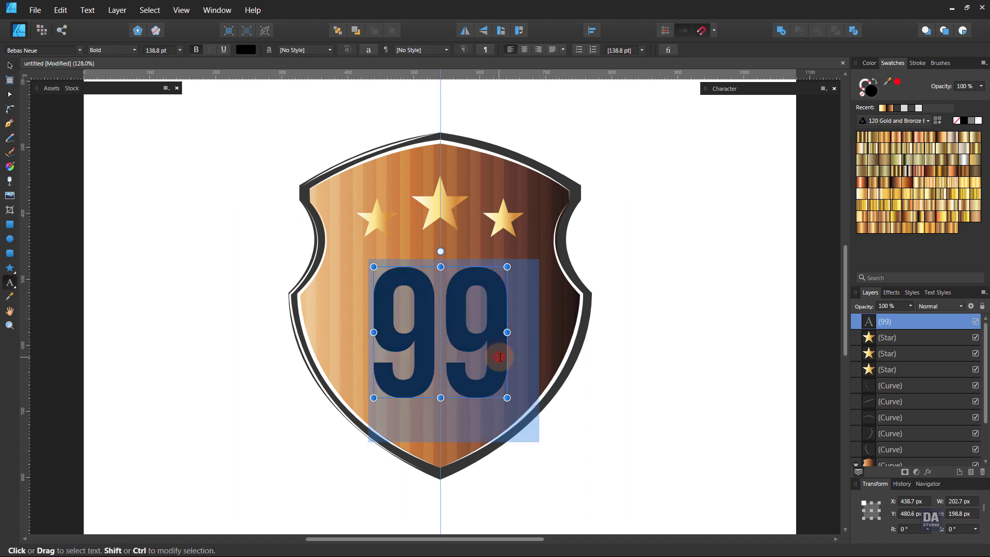
click(10, 64)
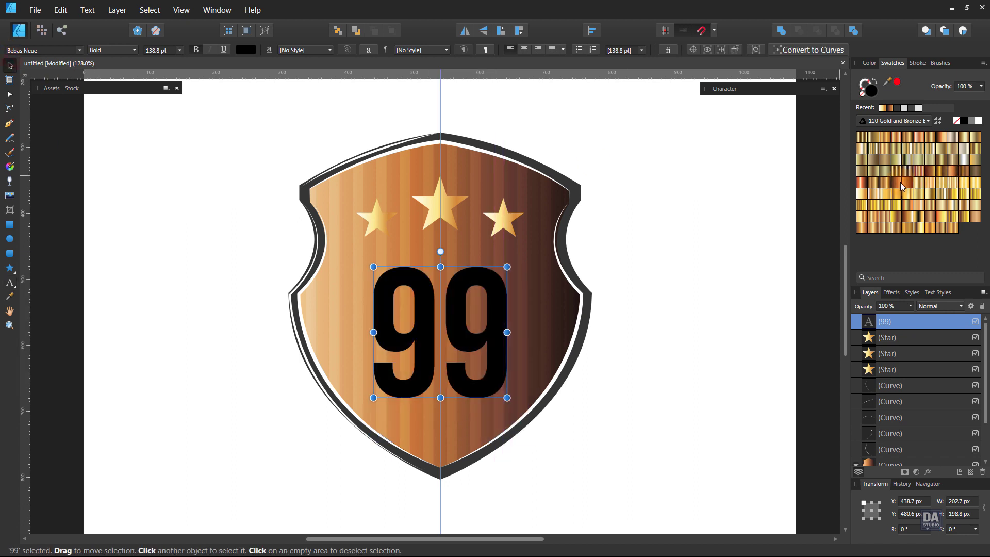
Fill the 99 with a light-to-dark gold gradient stretched wider across the text
click(864, 197)
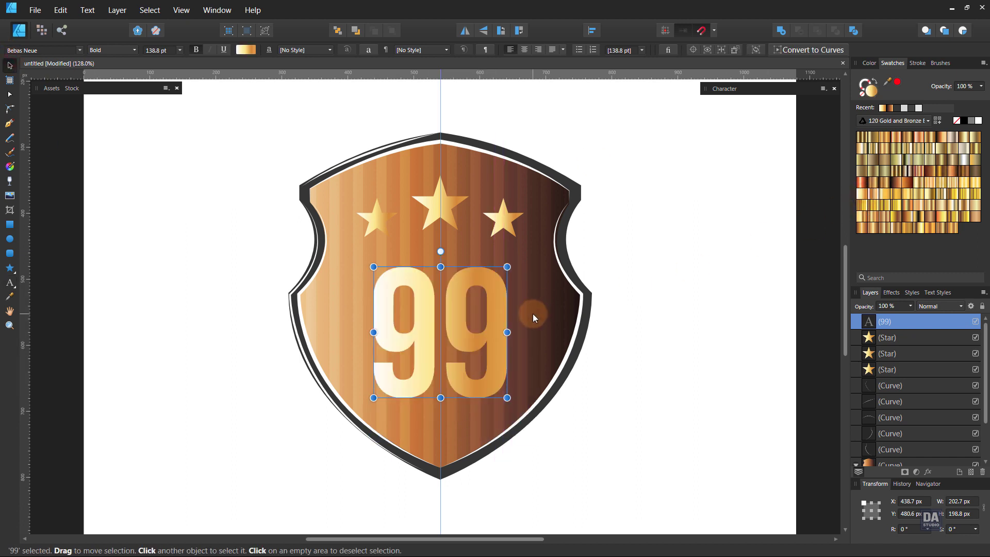
key(g)
drag(508, 332, 524, 332)
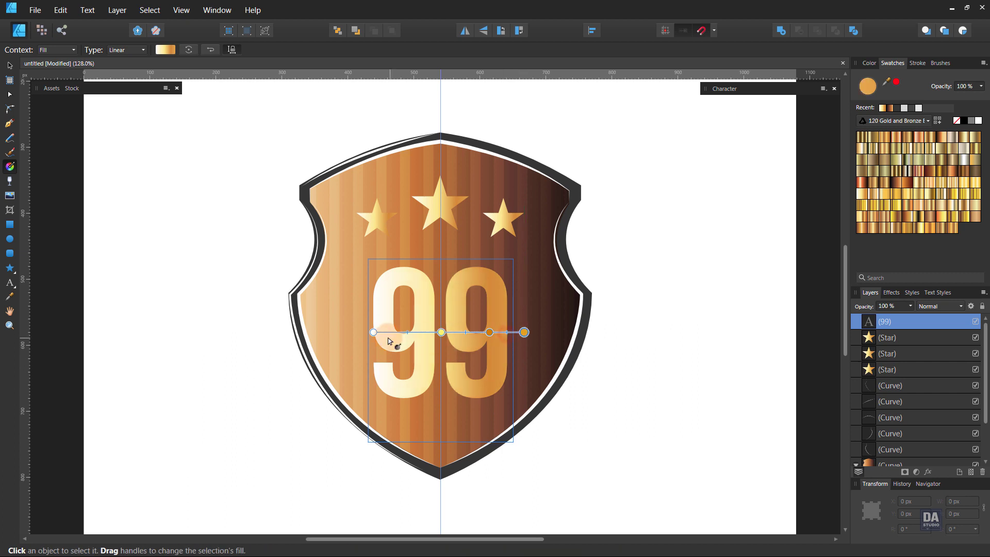
drag(373, 332, 362, 332)
key(v)
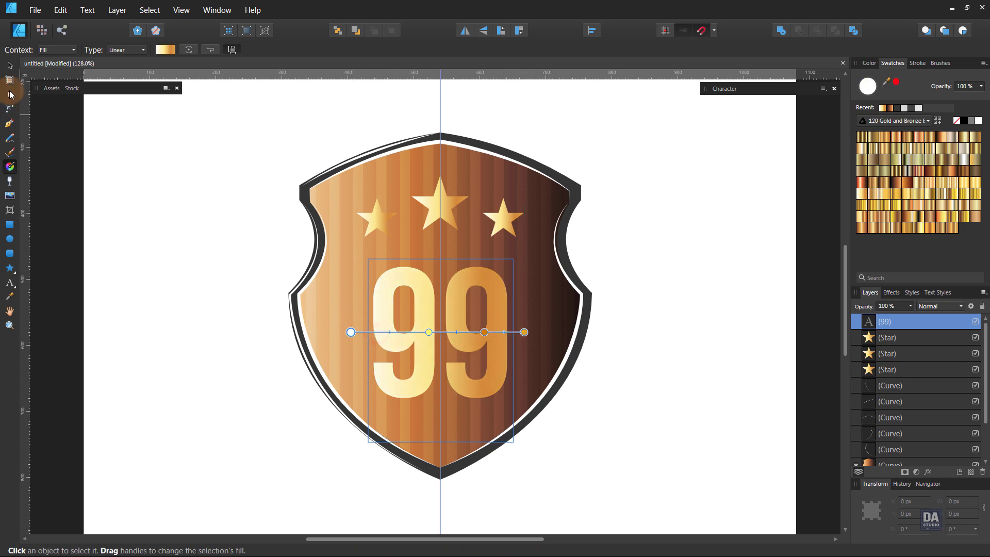
Give the stars and 99 a 270° Outer Shadow with 49% opacity and 9.3 px offset
shift+click(892, 338)
shift+click(889, 370)
click(929, 472)
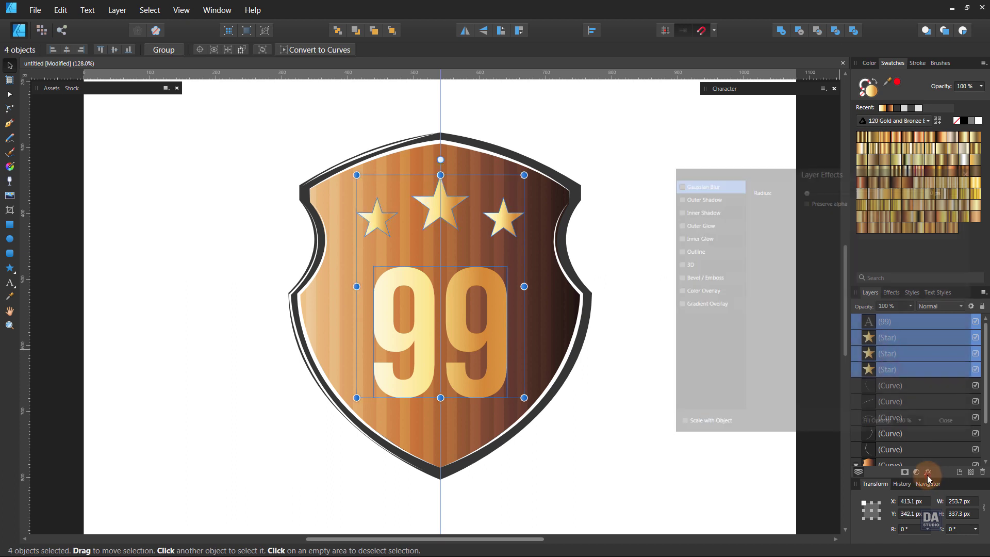
click(700, 197)
click(713, 424)
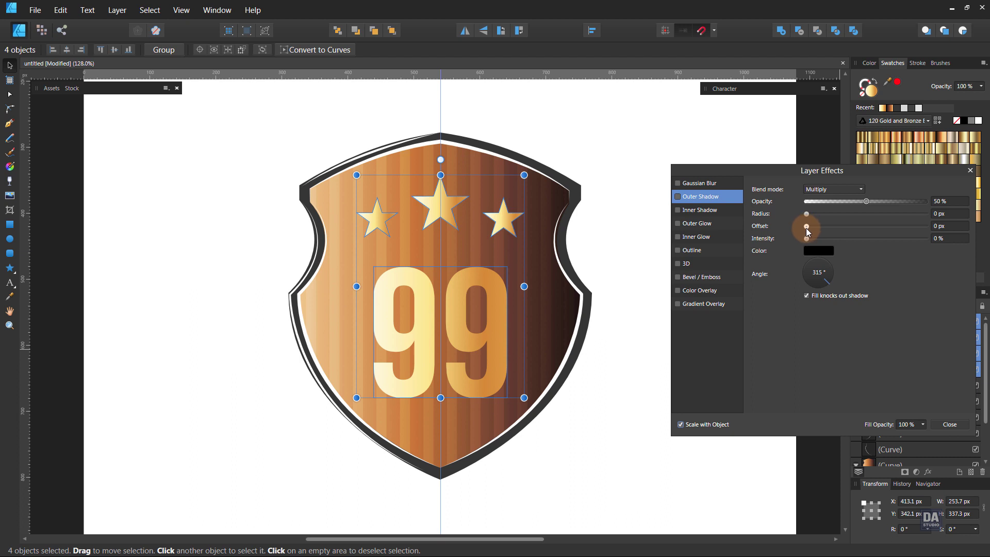
drag(807, 227, 863, 226)
drag(833, 274, 819, 293)
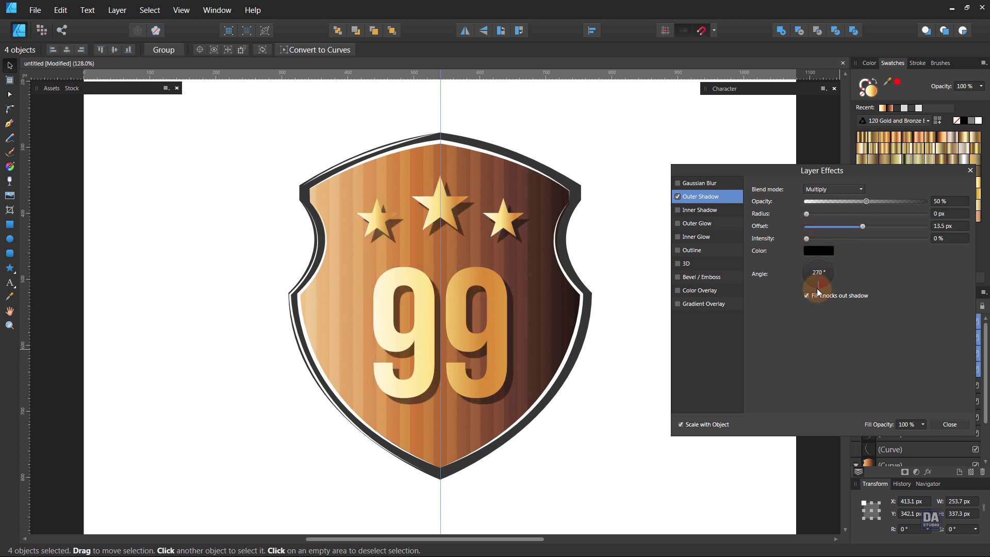
mouse_move(806, 239)
mouse_down()
mouse_move(851, 238)
mouse_move(816, 216)
mouse_move(843, 214)
mouse_move(856, 227)
mouse_move(865, 204)
mouse_up()
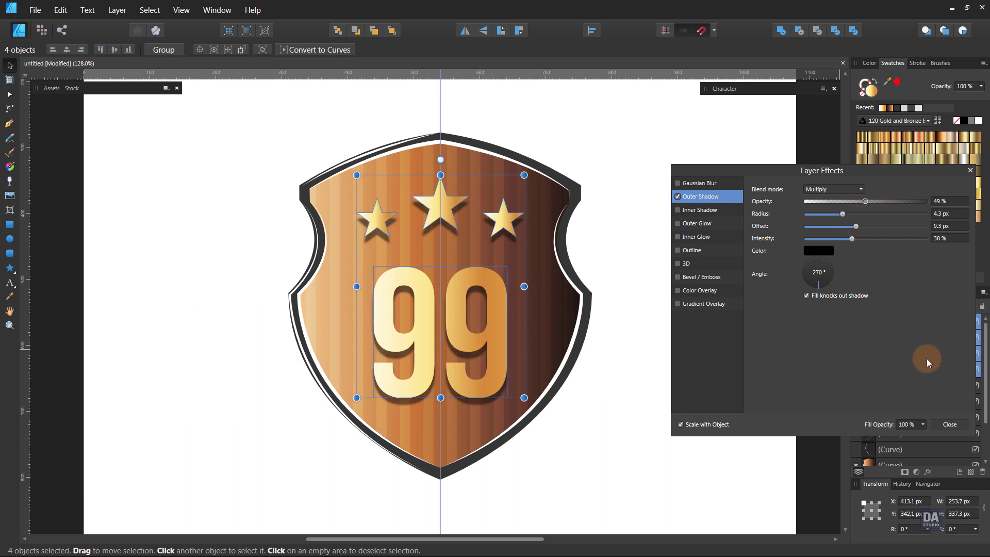
click(950, 425)
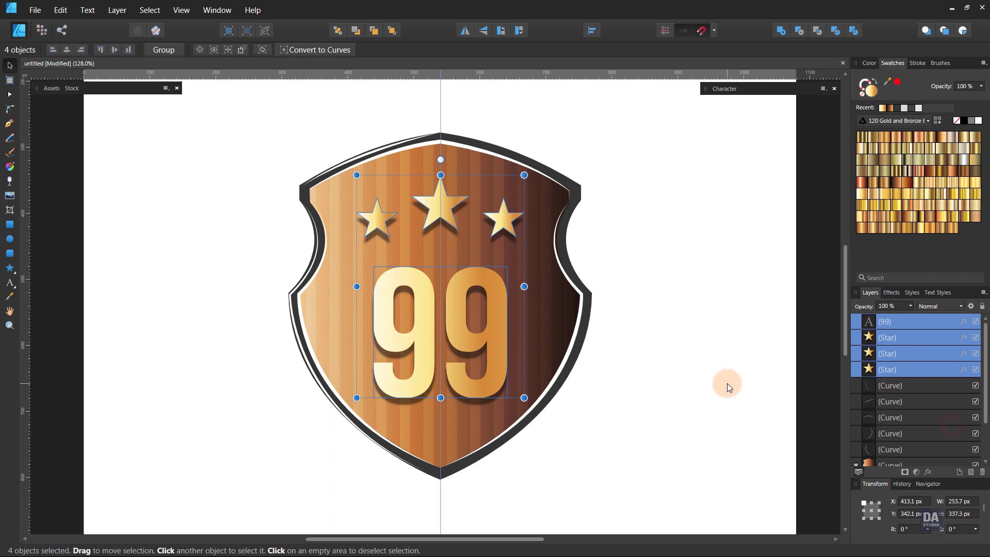
click(644, 379)
key(ctrl+0)
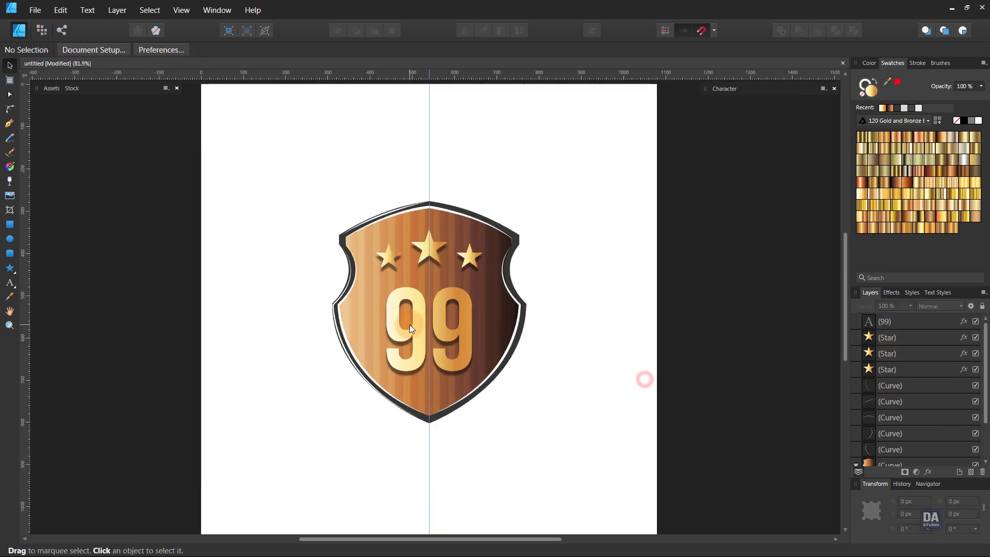
drag(487, 407, 509, 390)
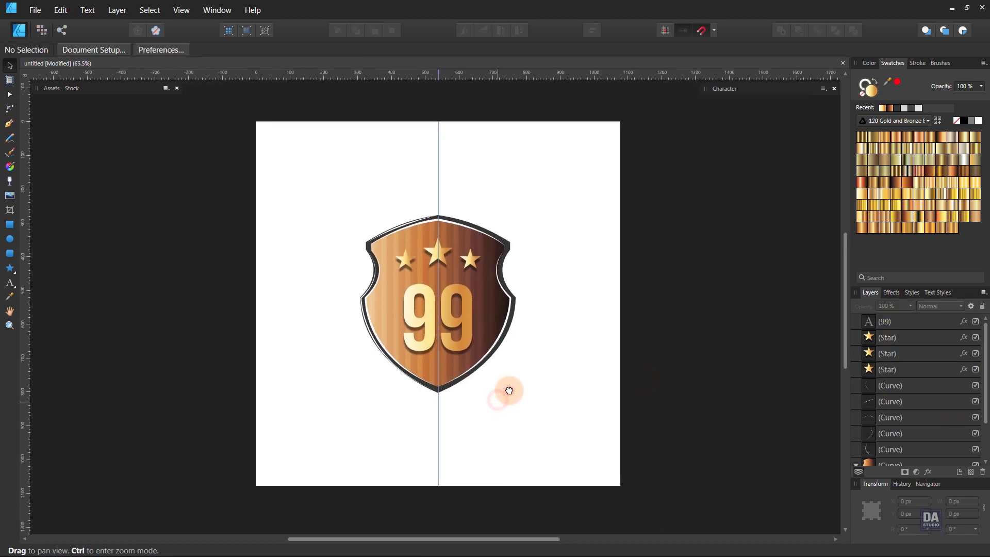
Select only the three stars and move them slightly higher on the shield
click(462, 346)
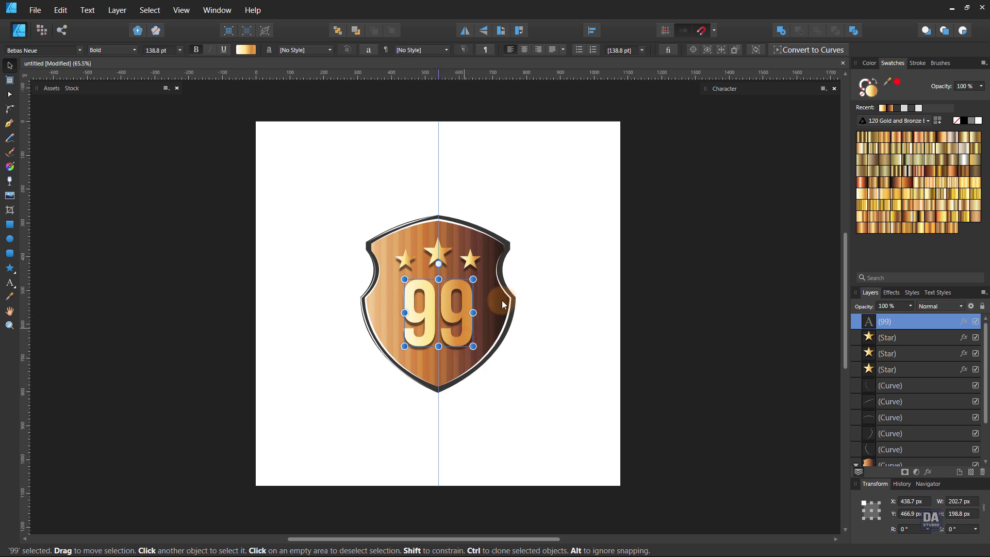
click(590, 267)
drag(555, 210, 365, 270)
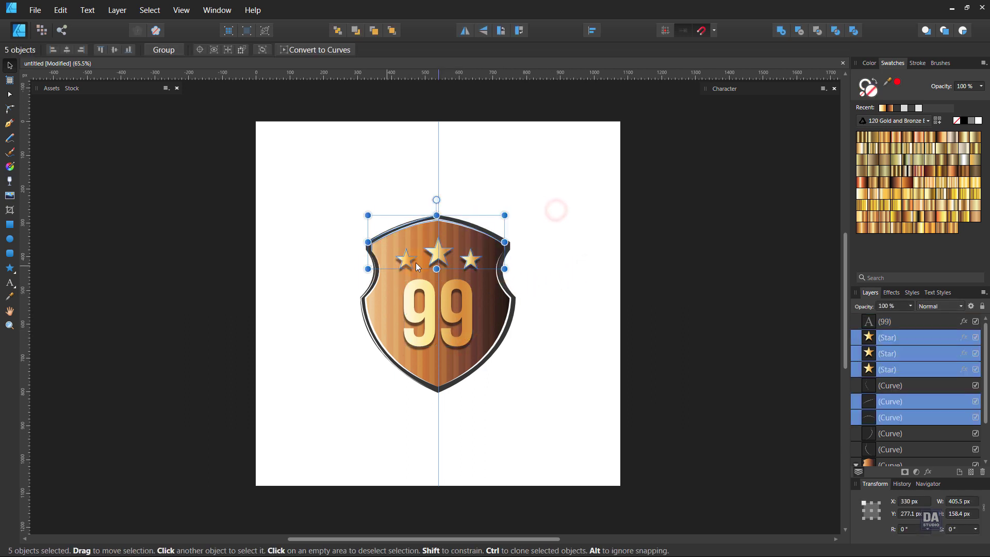
shift+click(469, 245)
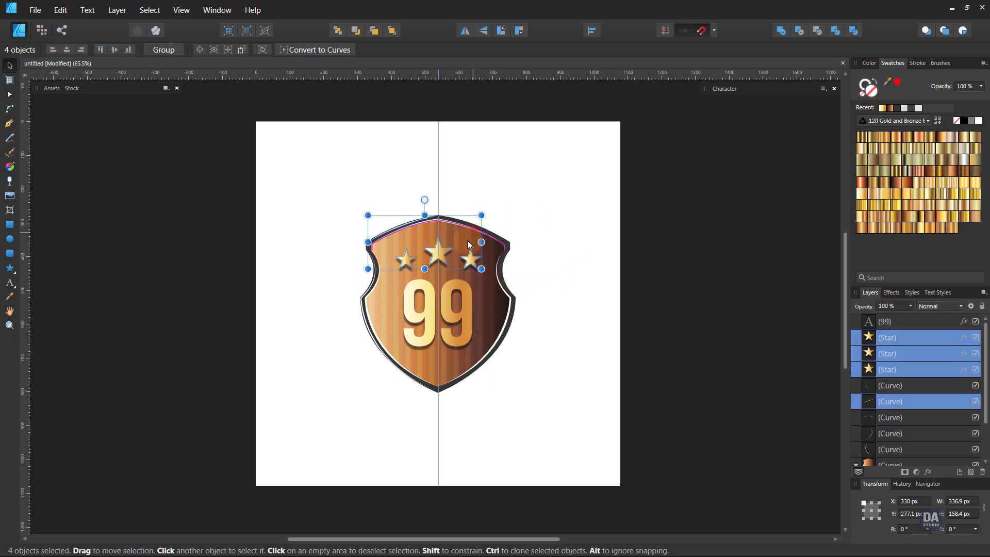
shift+click(409, 230)
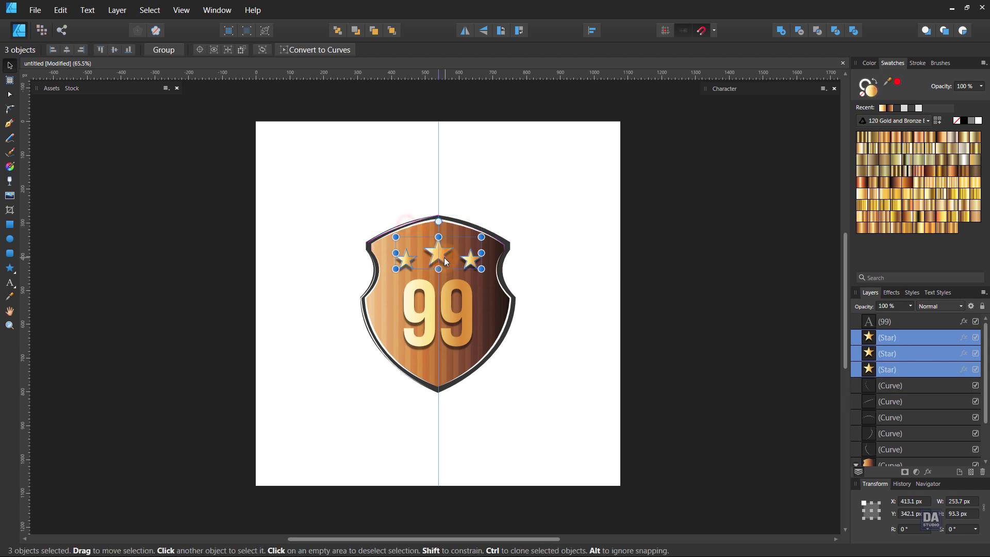
drag(447, 261, 472, 270)
Scale the 99 text up slightly around its centre
scroll(446, 259, up, 5)
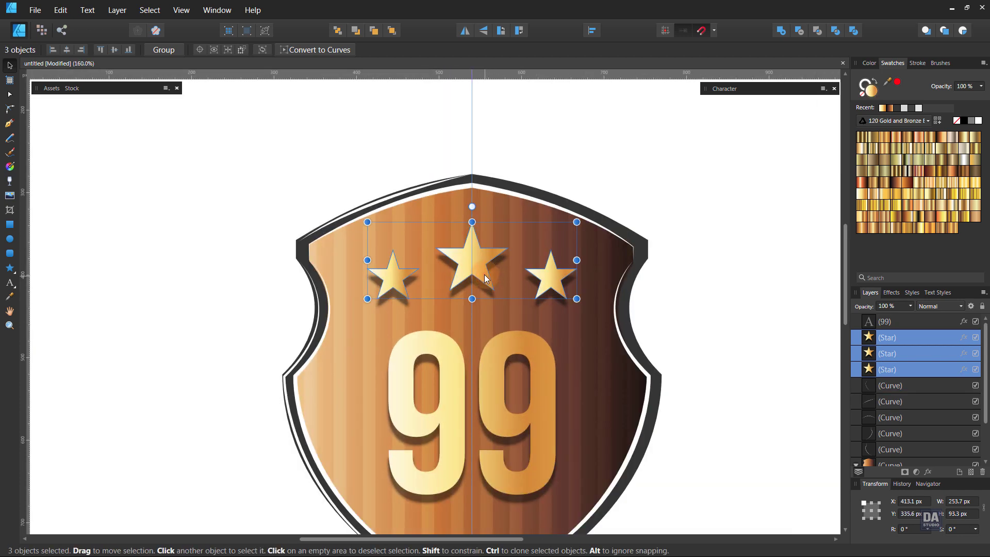
click(519, 364)
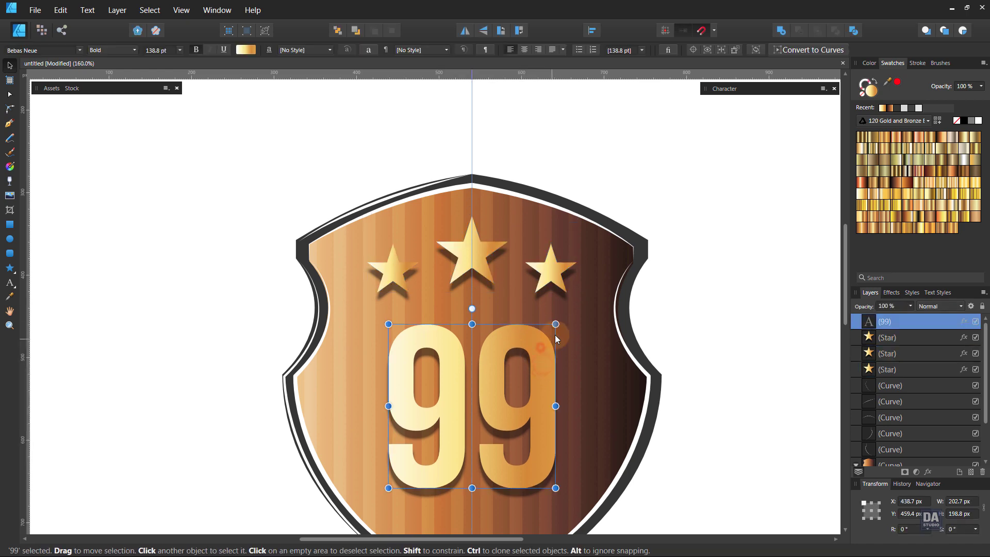
drag(555, 336, 563, 328)
click(689, 319)
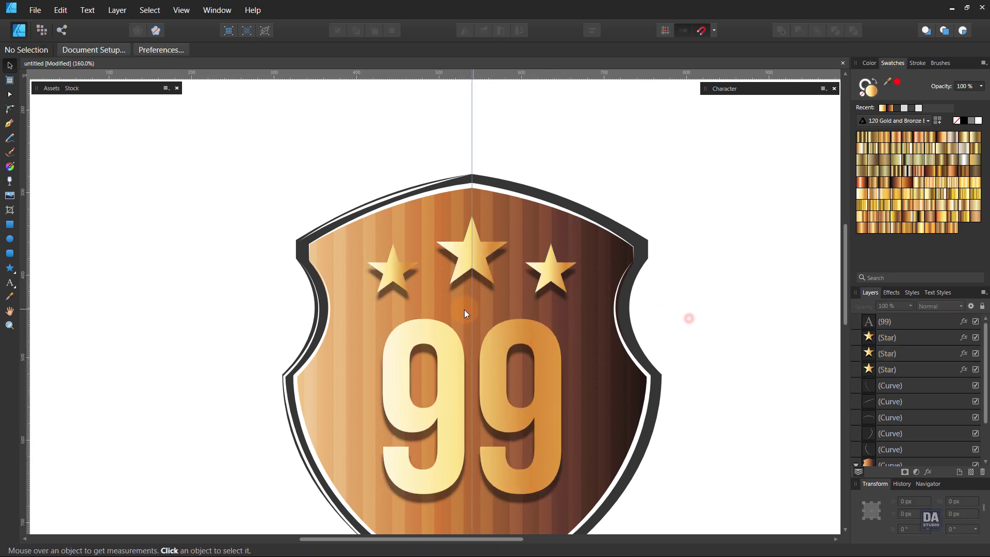
scroll(464, 310, down, 5)
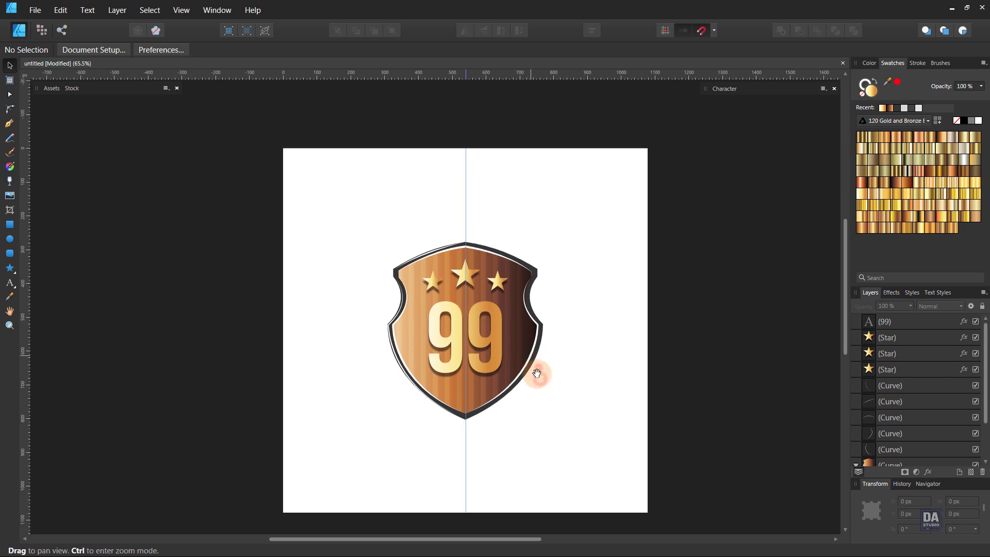
Add a 1080 × 1080 px dark grey rectangle with 38% noise behind the shield
click(9, 225)
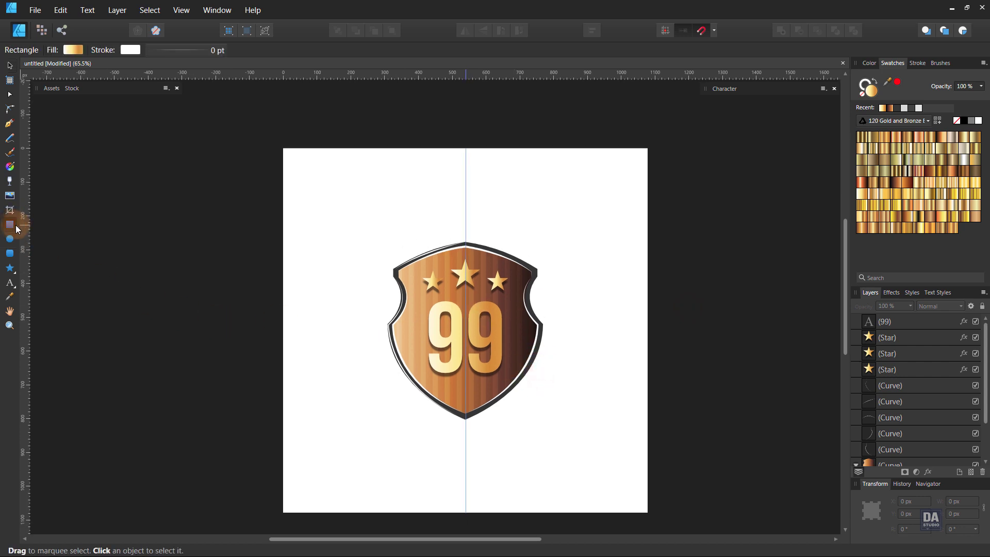
drag(283, 148, 649, 513)
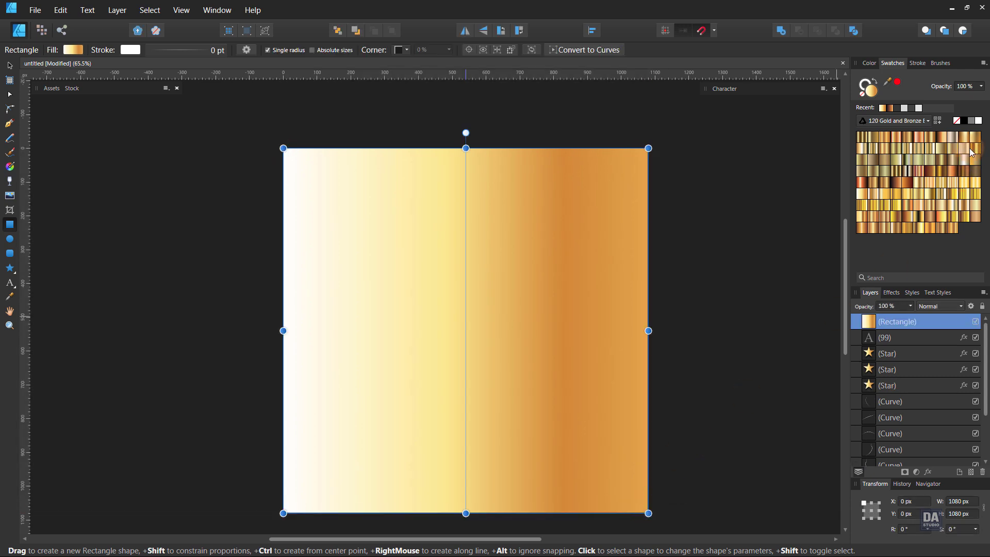
click(965, 122)
click(870, 63)
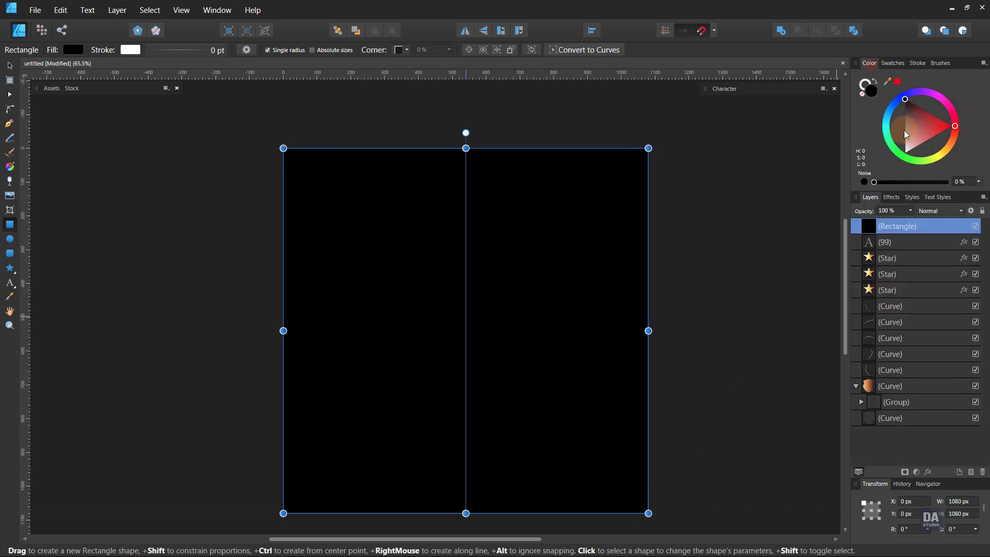
drag(910, 111, 905, 110)
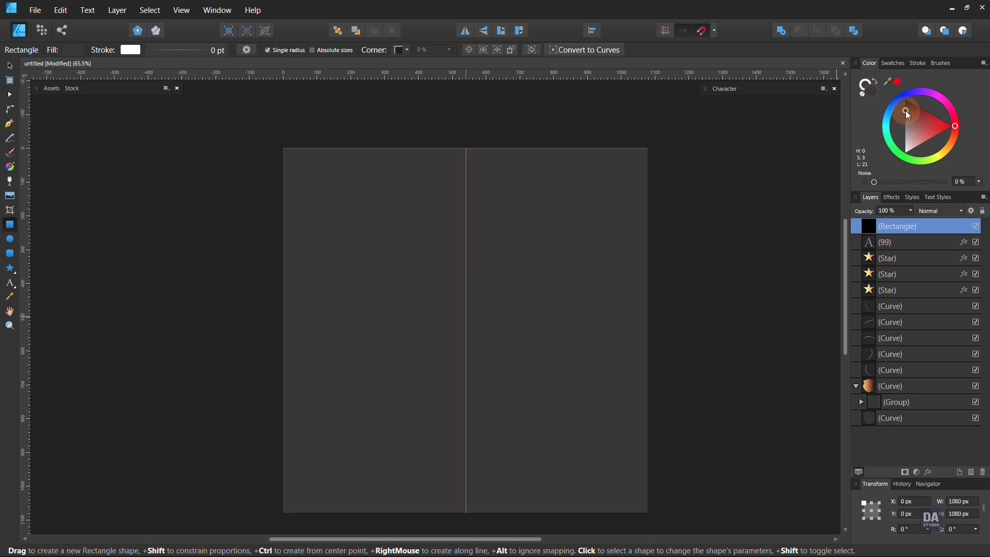
drag(874, 183, 900, 183)
drag(908, 227, 929, 428)
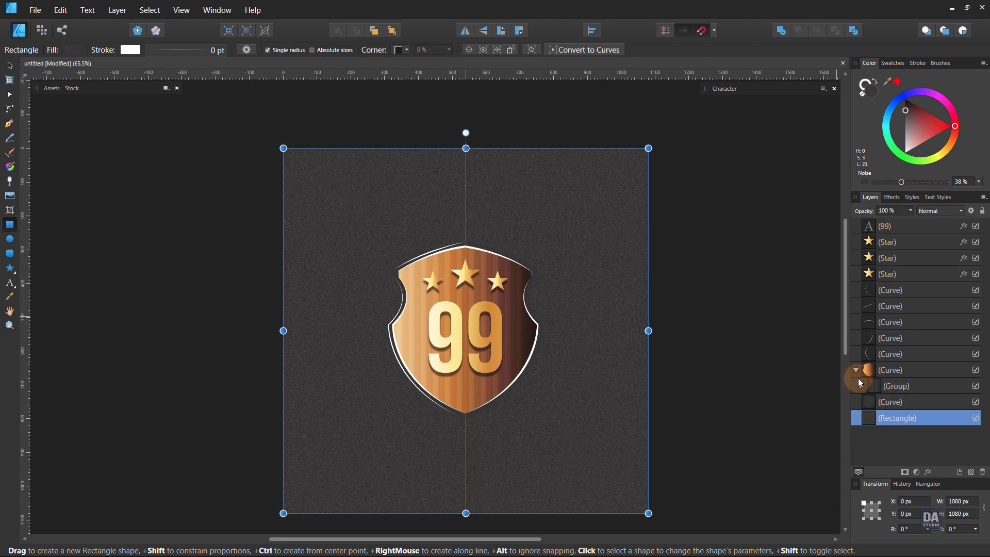
click(856, 370)
click(899, 386)
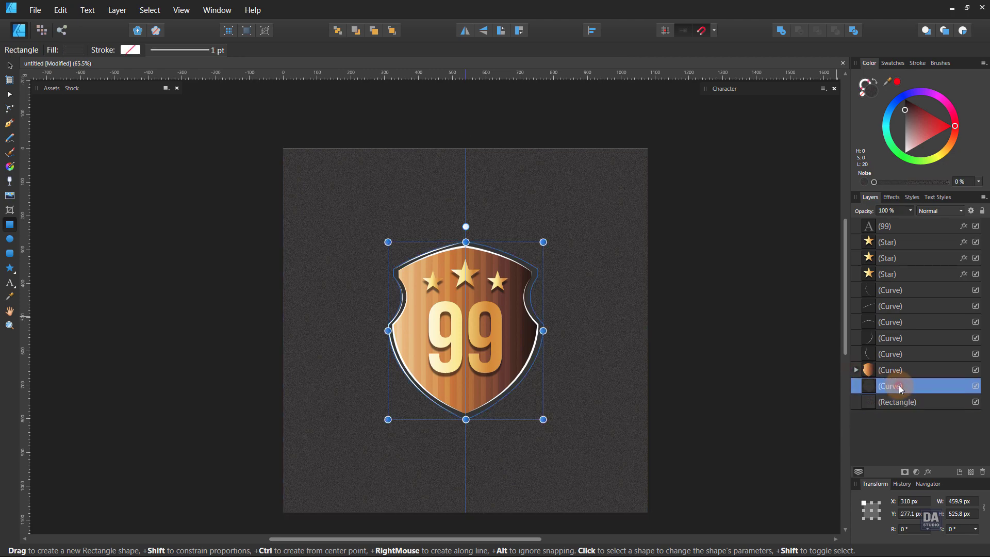
Group all the shield badge layers, from the backing curve up to the 99
shift+click(914, 226)
right_click(911, 234)
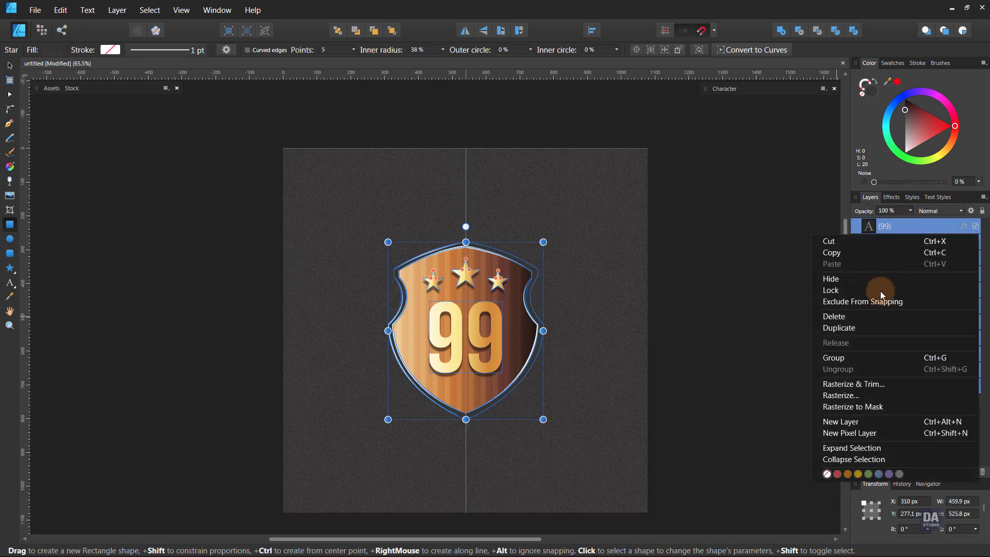
click(867, 357)
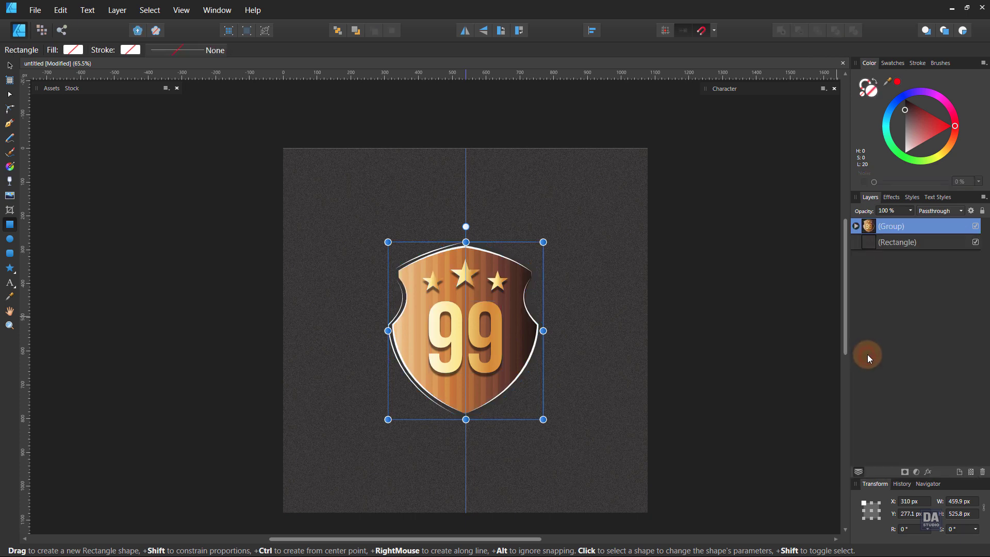
Give the group a 270° Outer Shadow: 23.4 px offset, 28% intensity, 50% opacity
click(927, 472)
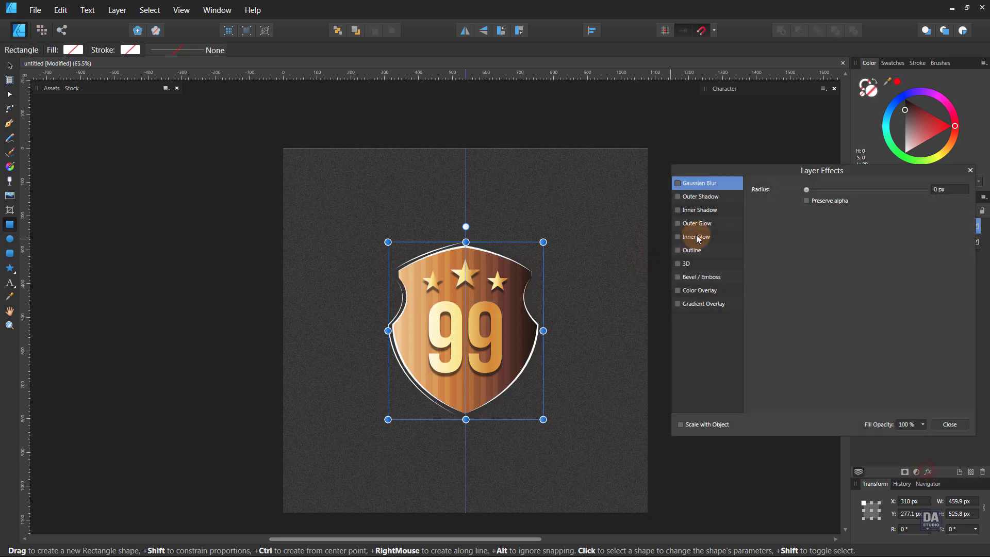
click(711, 423)
click(721, 197)
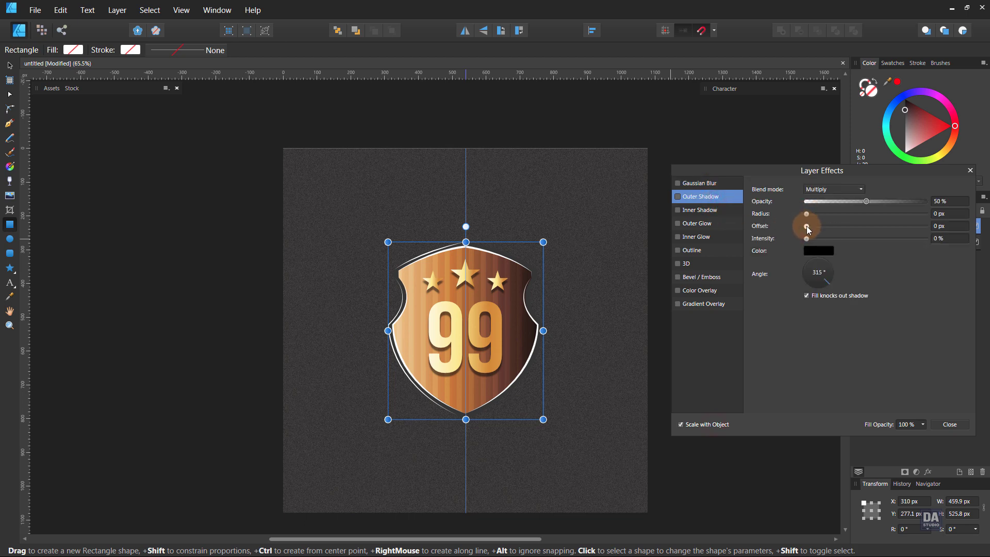
drag(807, 226, 863, 237)
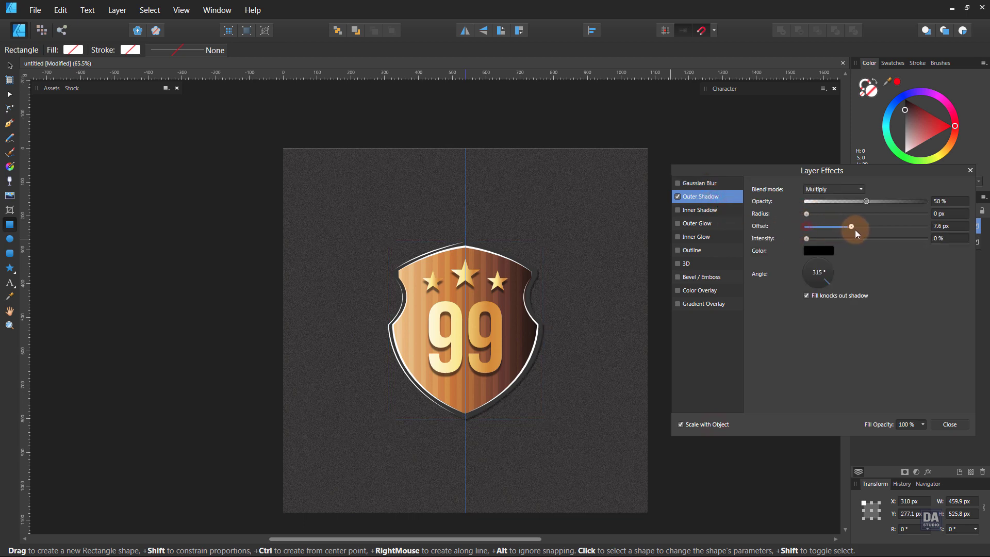
click(822, 292)
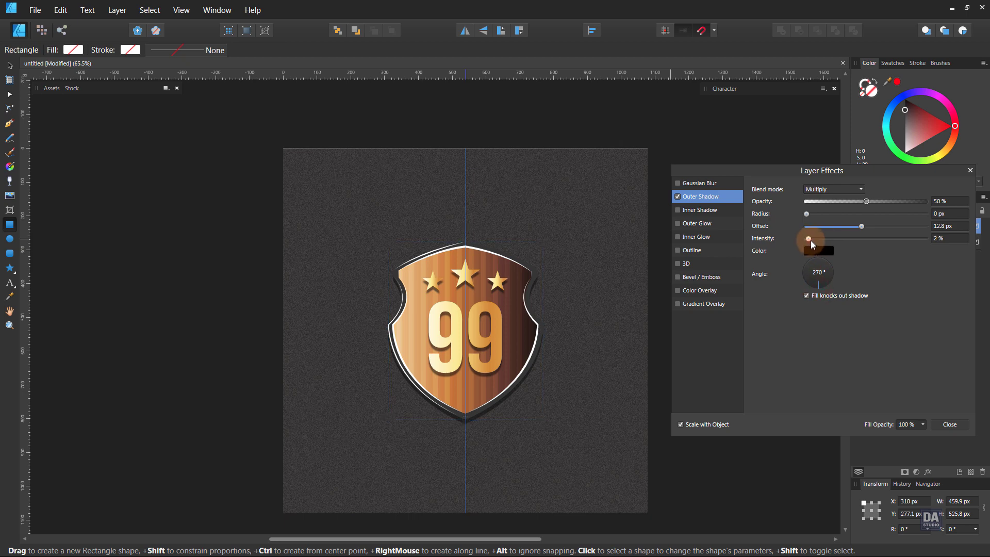
mouse_move(806, 238)
mouse_down()
mouse_move(876, 227)
mouse_move(865, 206)
mouse_up()
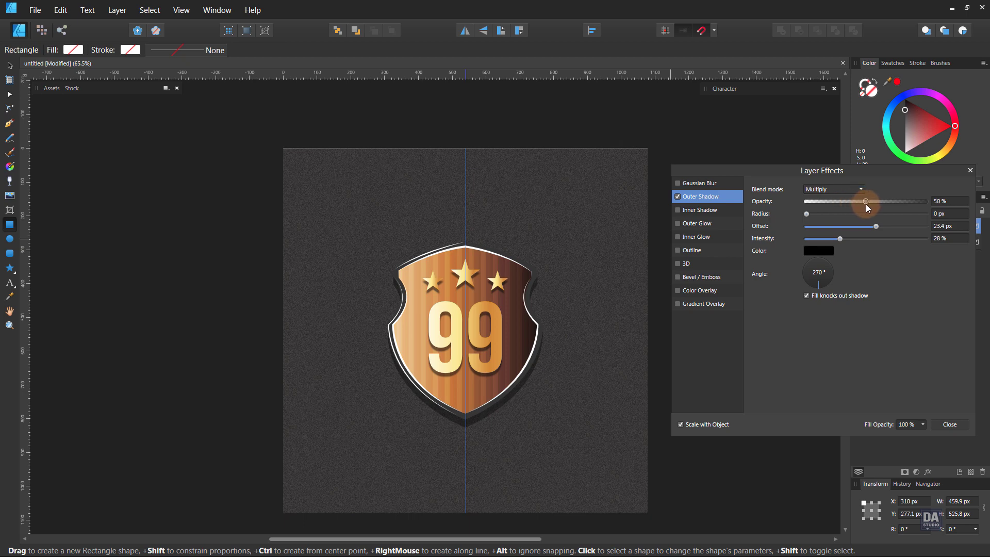
click(865, 332)
click(940, 425)
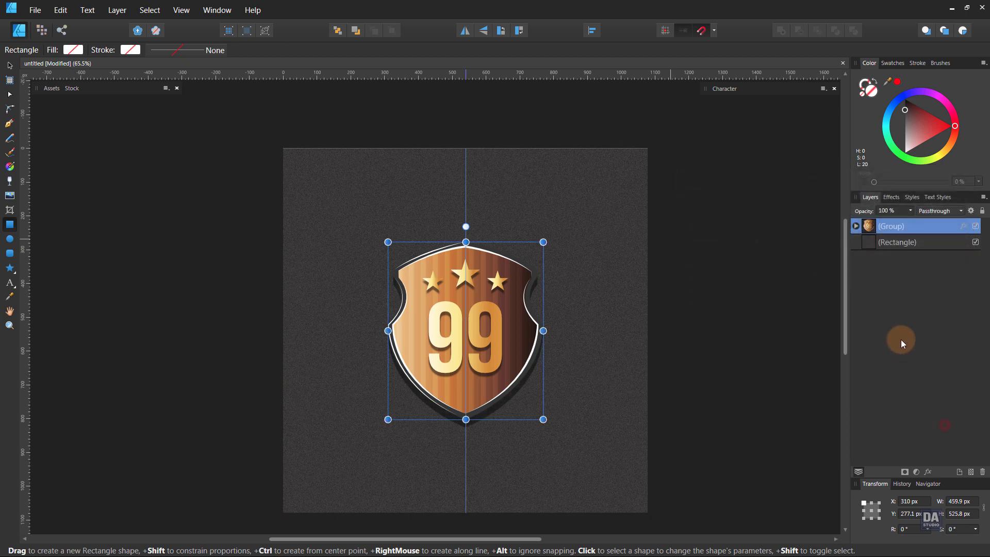
Colour the shield's bottom backing curve near-black
click(856, 226)
click(894, 402)
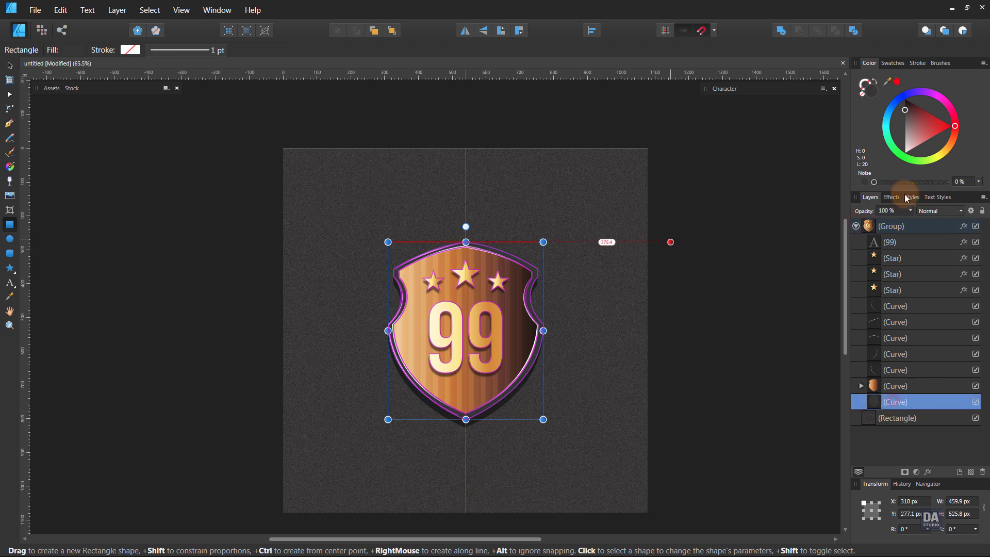
drag(911, 110, 906, 100)
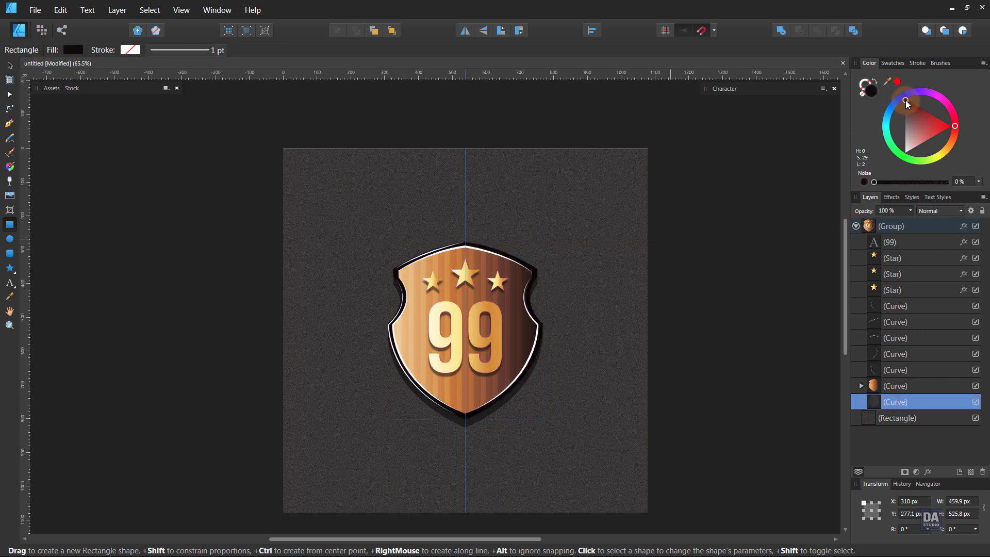
click(757, 260)
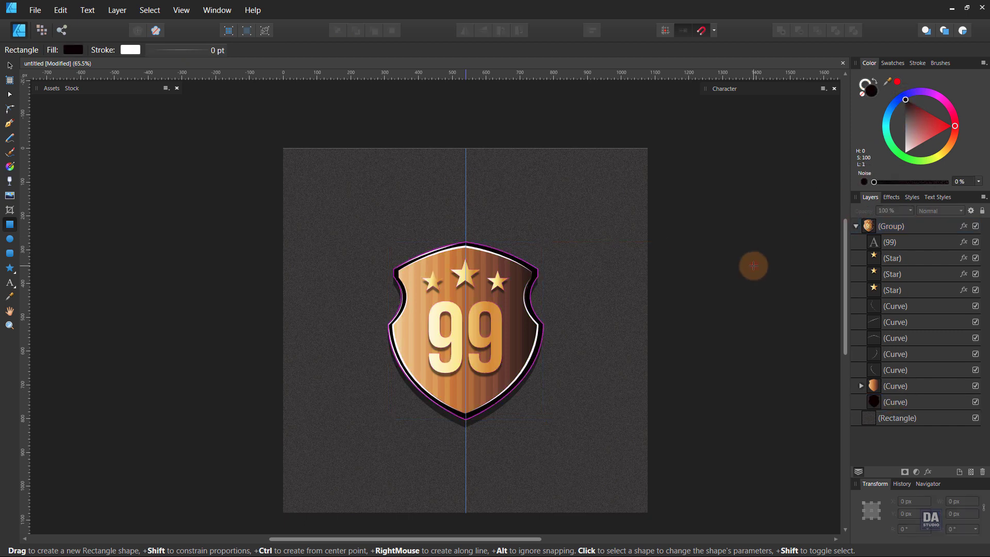
Enlarge the backing curve to about 468 × 536 px for a thicker dark rim
click(894, 402)
scroll(496, 262, up, 3)
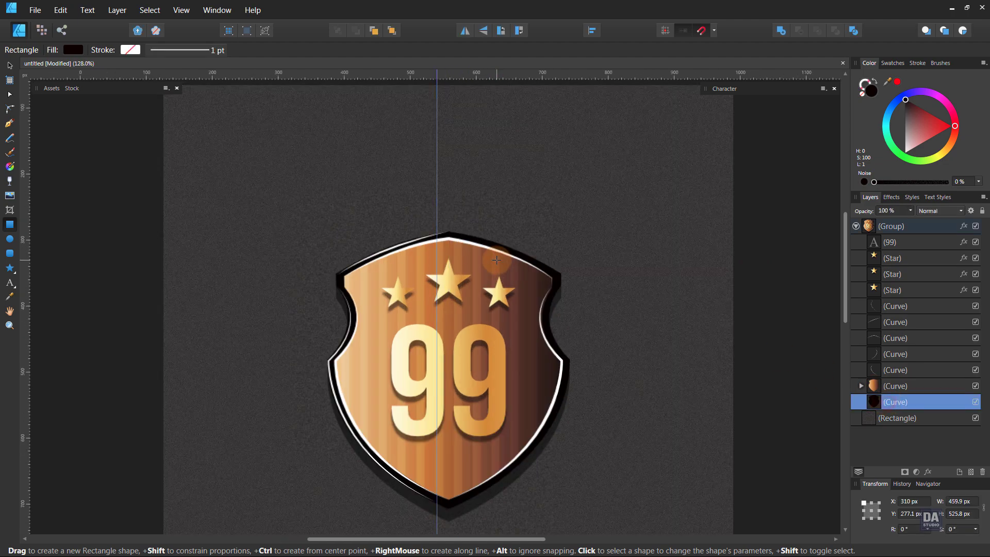
drag(589, 224, 591, 222)
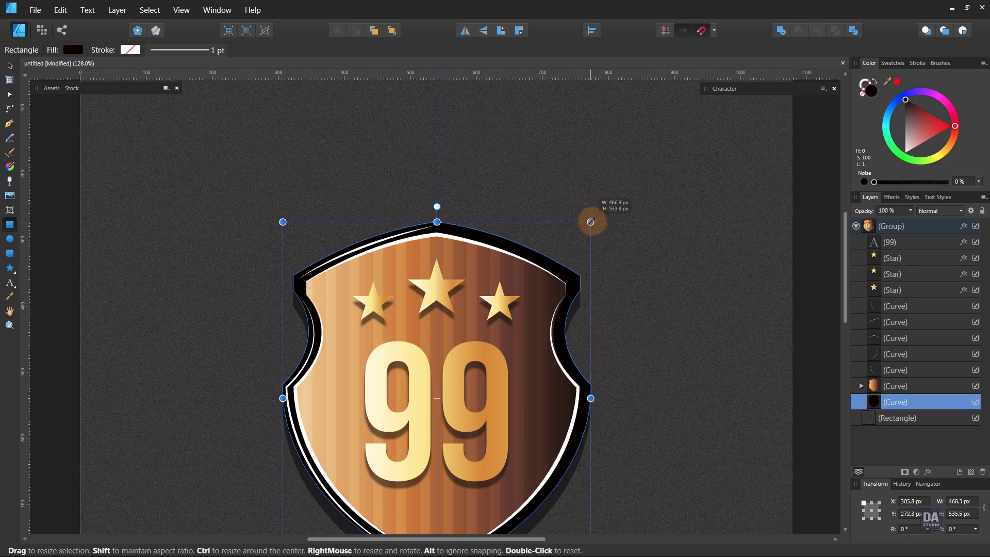
click(815, 301)
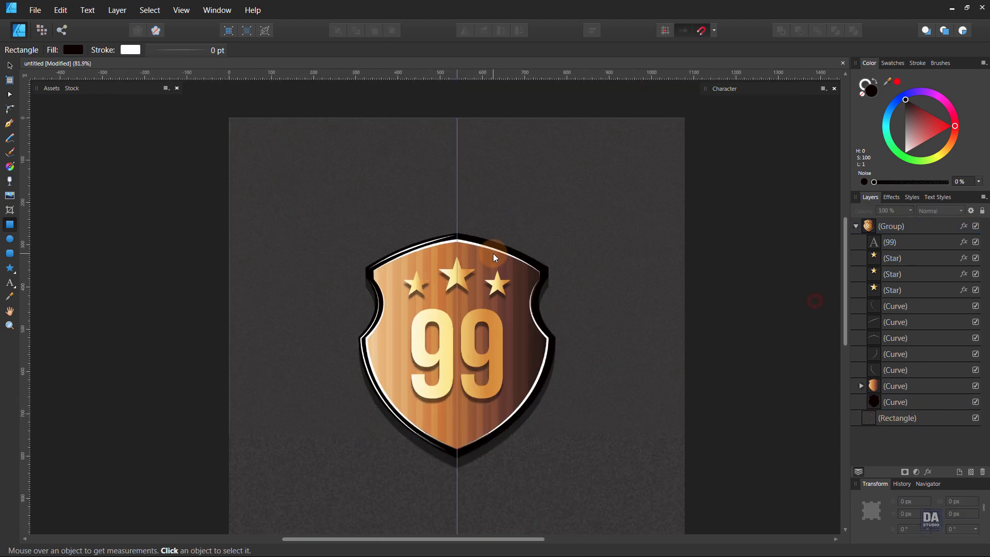
scroll(497, 294, down, 2)
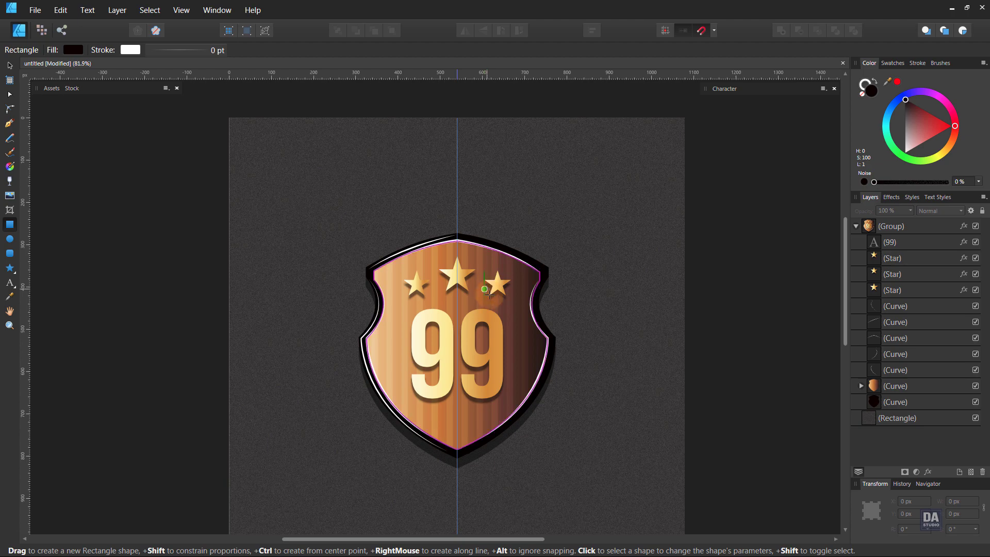
scroll(495, 310, down, 1)
scroll(506, 328, down, 1)
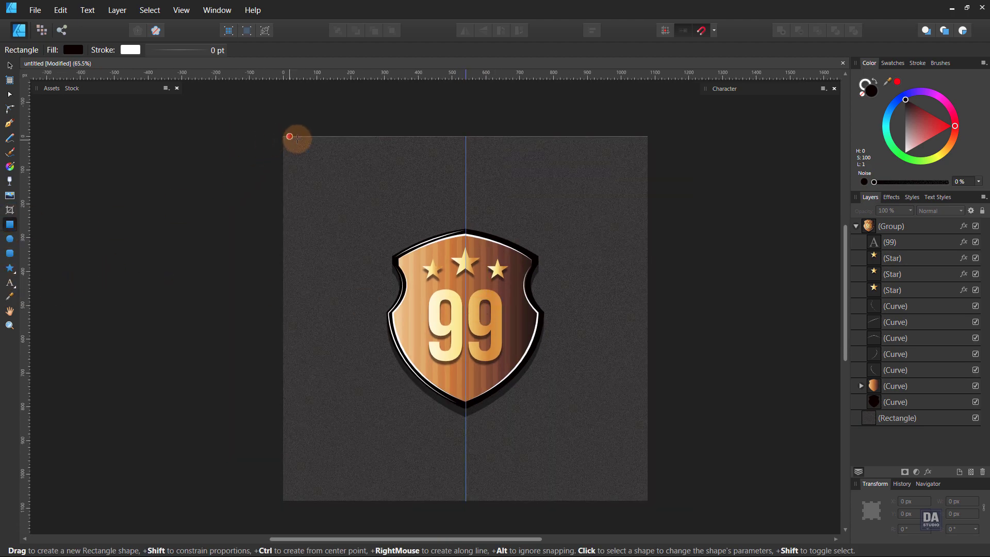
Draw a full-artboard rectangle filled with a black-to-transparent gradient from the Gradients palette
drag(284, 137, 647, 500)
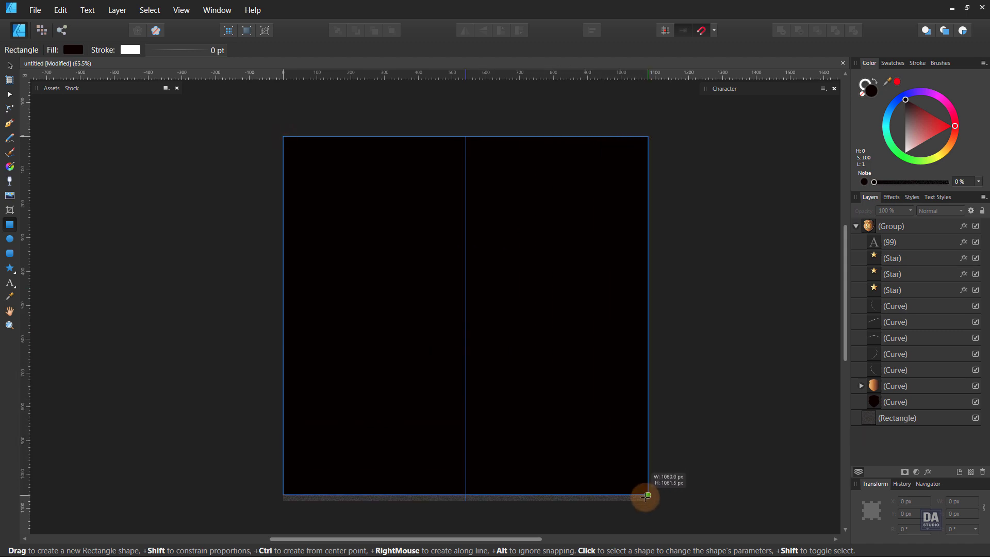
click(903, 67)
click(898, 121)
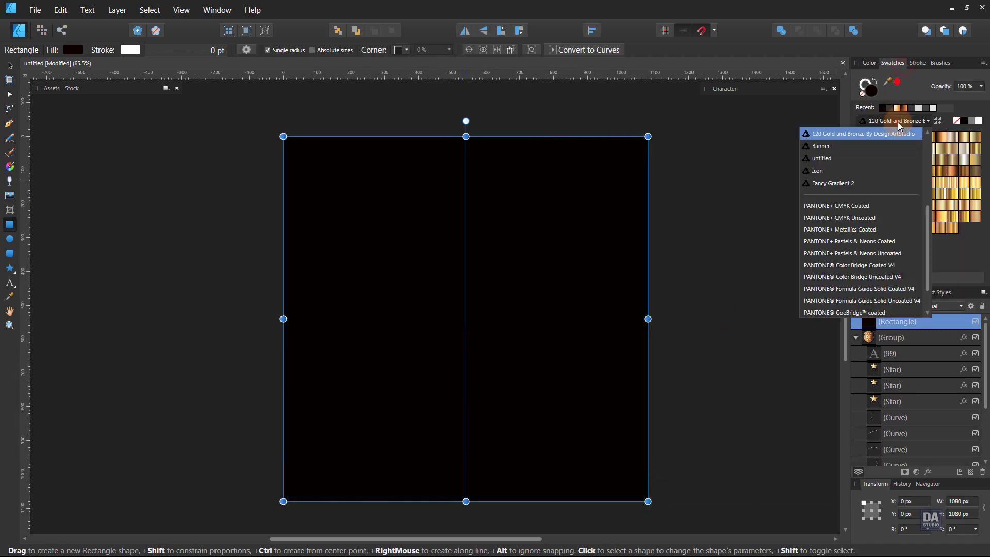
scroll(868, 162, up, 1)
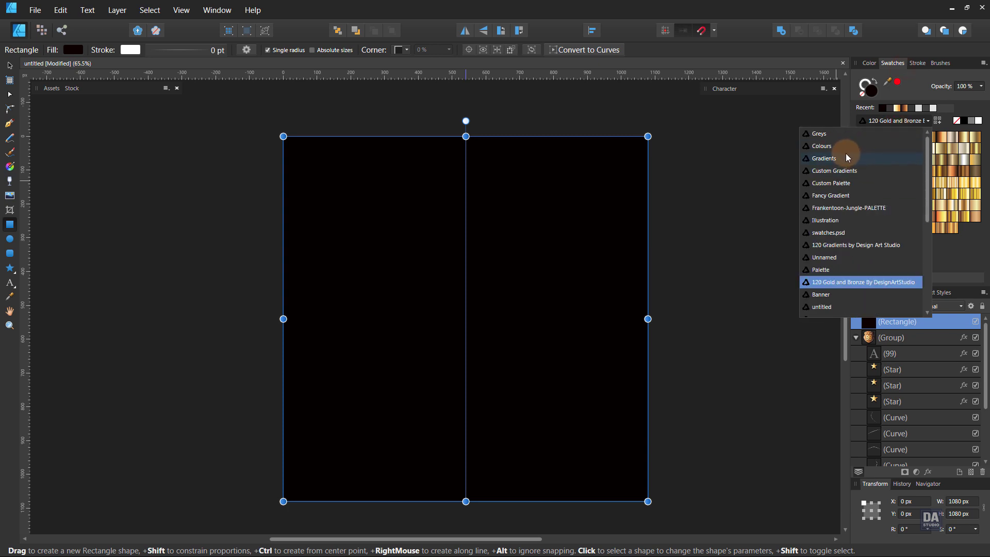
click(849, 158)
click(883, 141)
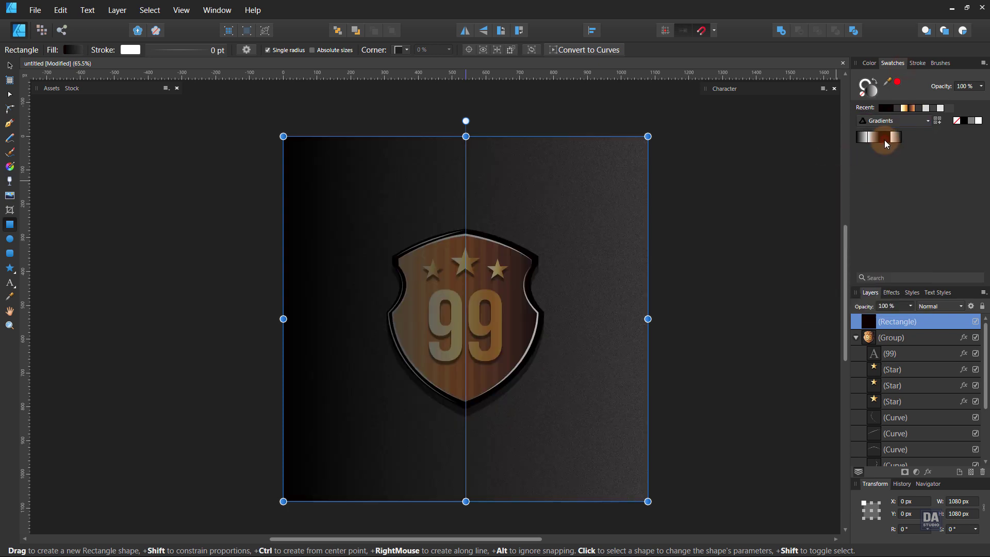
Make the gradient elliptical and reversed, centred on the badge with a tighter outer reach
click(11, 166)
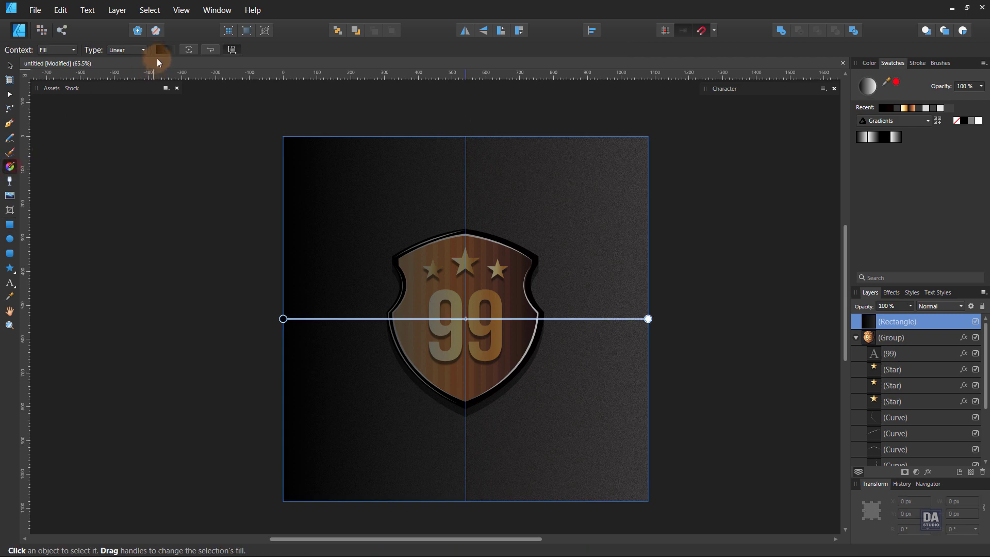
click(143, 50)
click(128, 97)
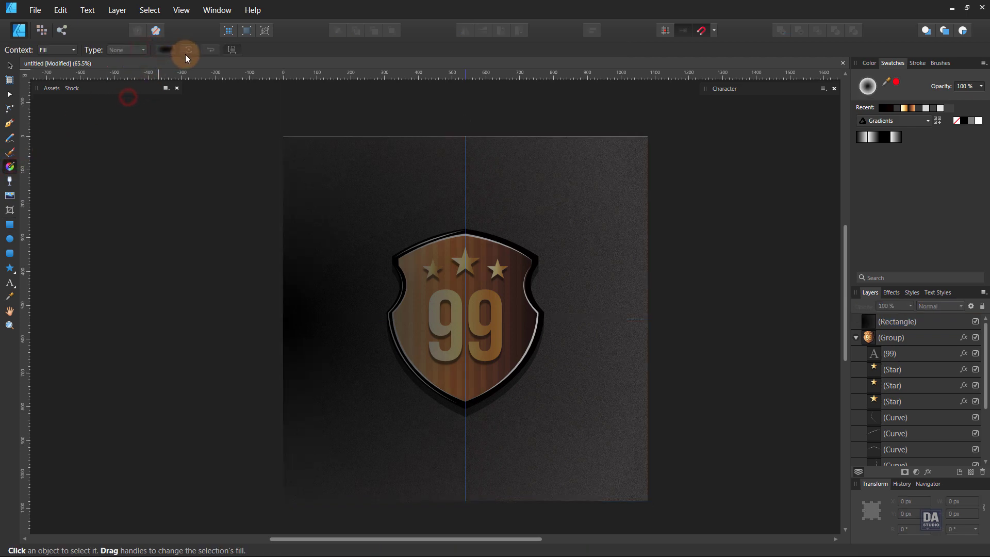
click(355, 195)
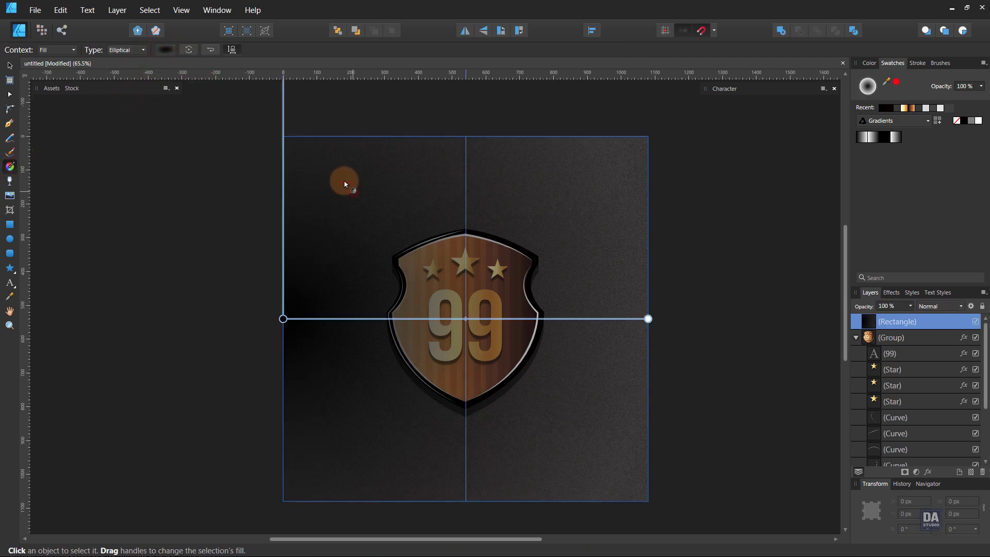
click(211, 50)
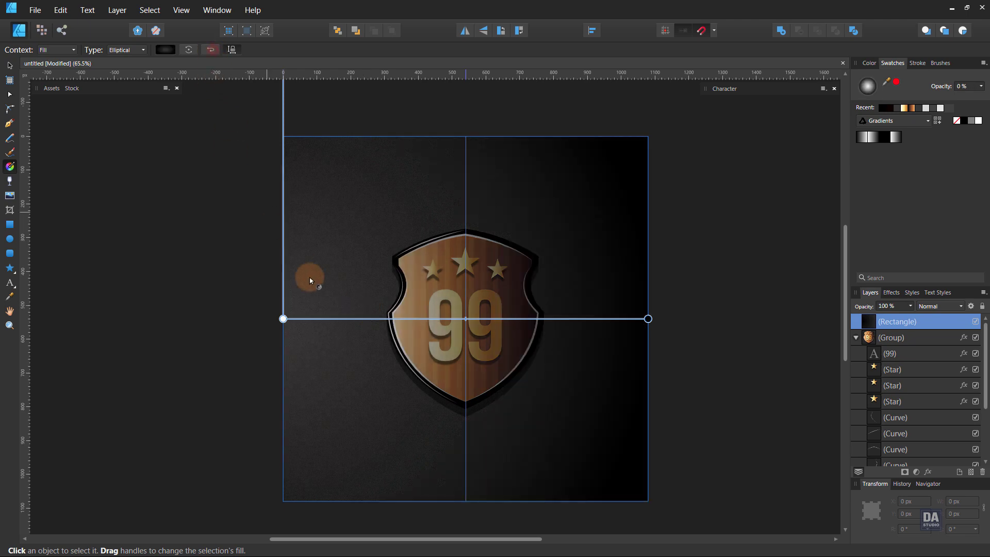
drag(289, 320, 469, 325)
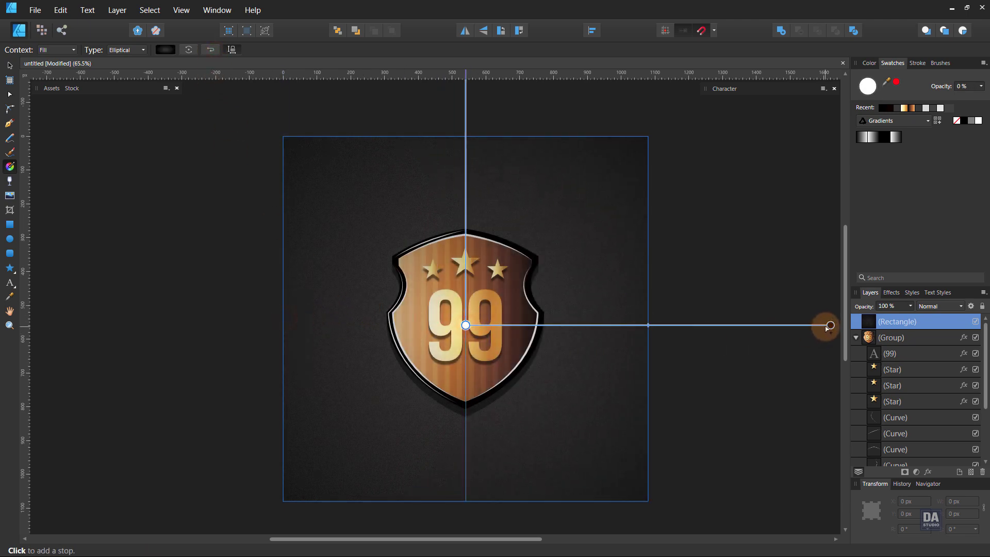
drag(830, 324, 731, 325)
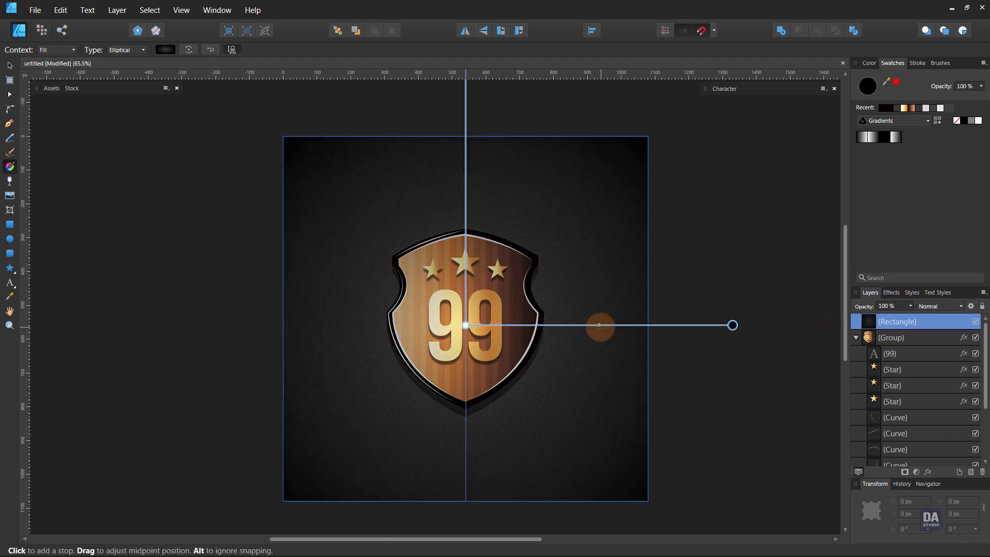
click(10, 66)
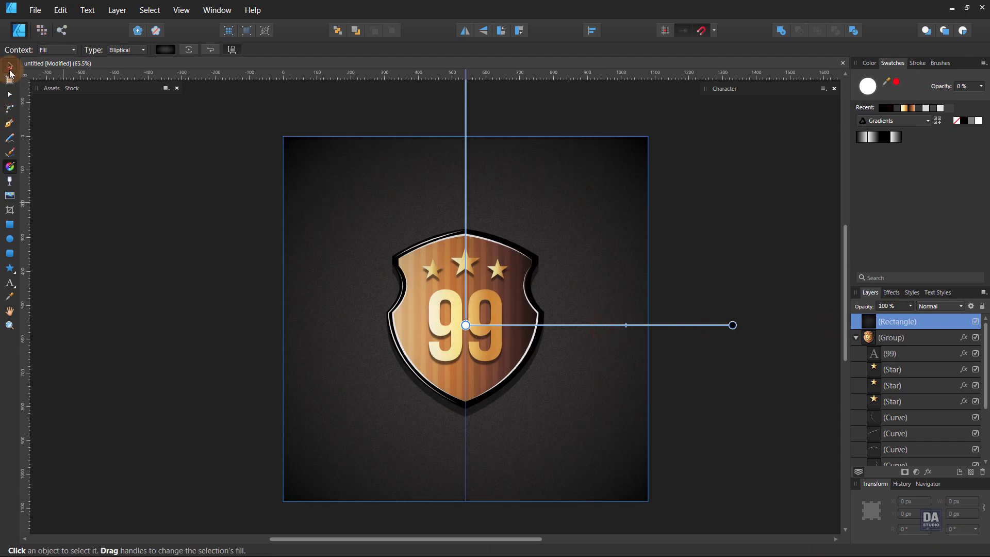
Lower the vignette rectangle's opacity to about 61%
click(911, 307)
drag(912, 315, 879, 323)
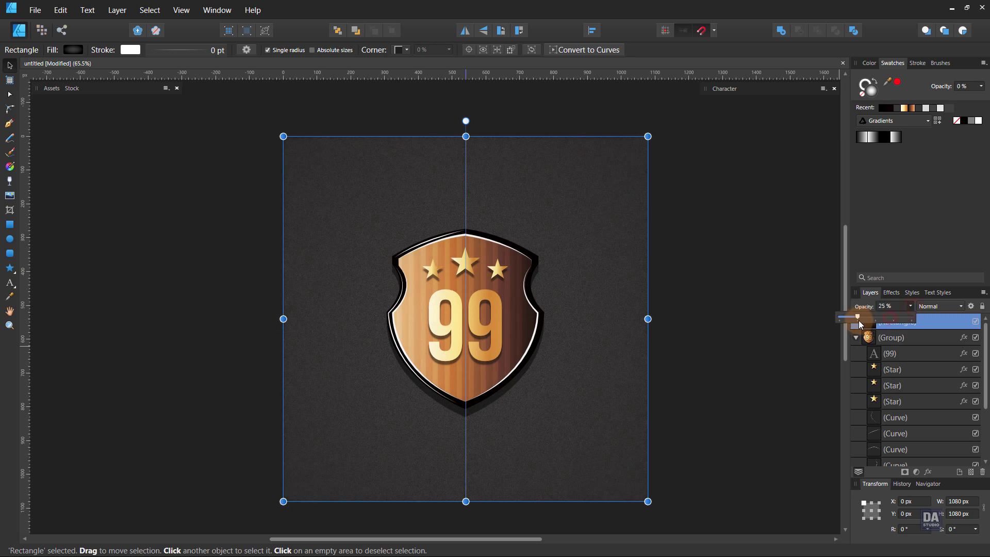
click(749, 316)
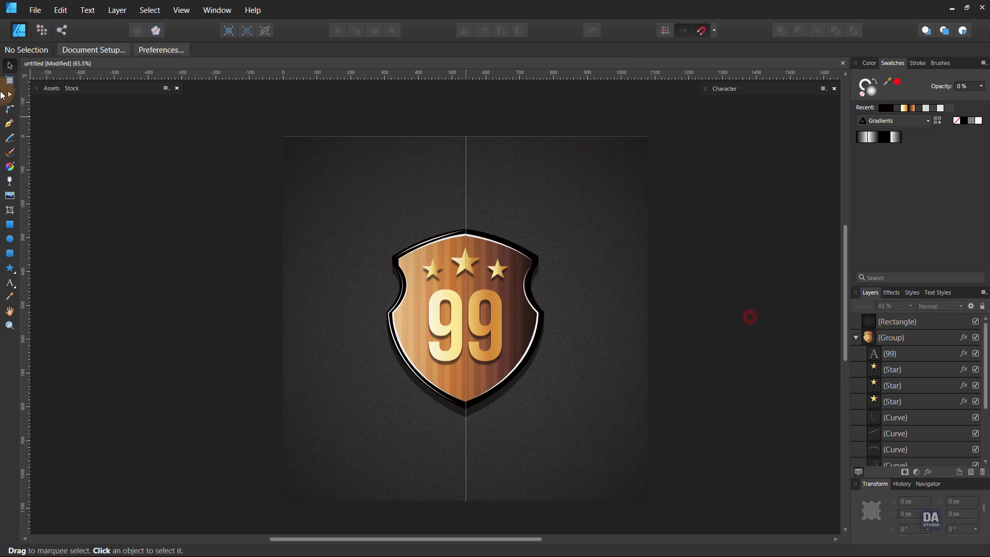
scroll(479, 282, down, 1)
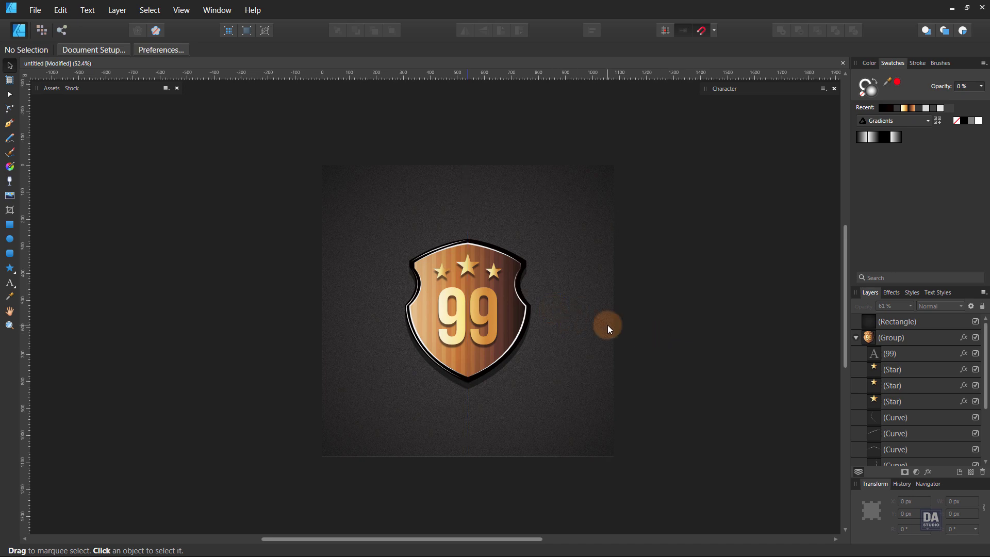
scroll(607, 324, up, 2)
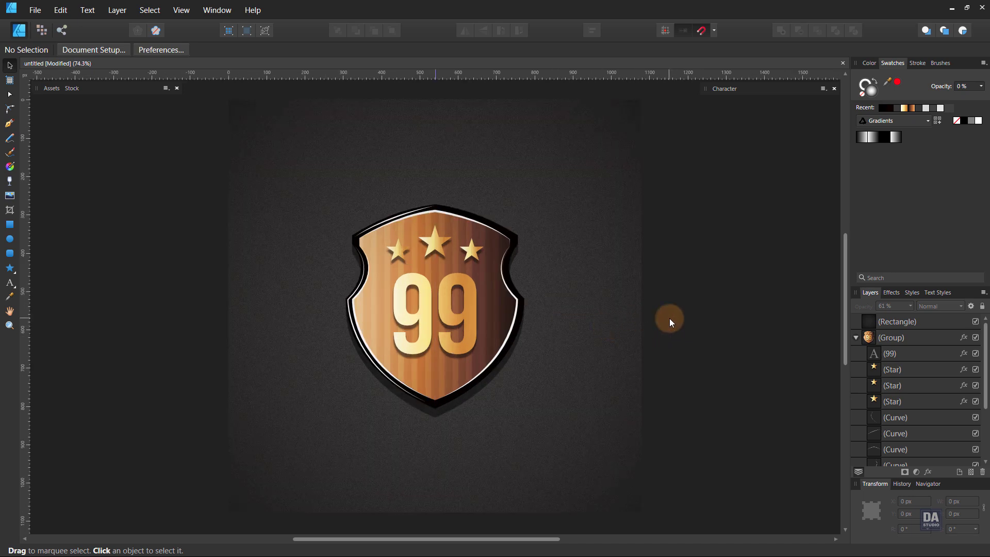